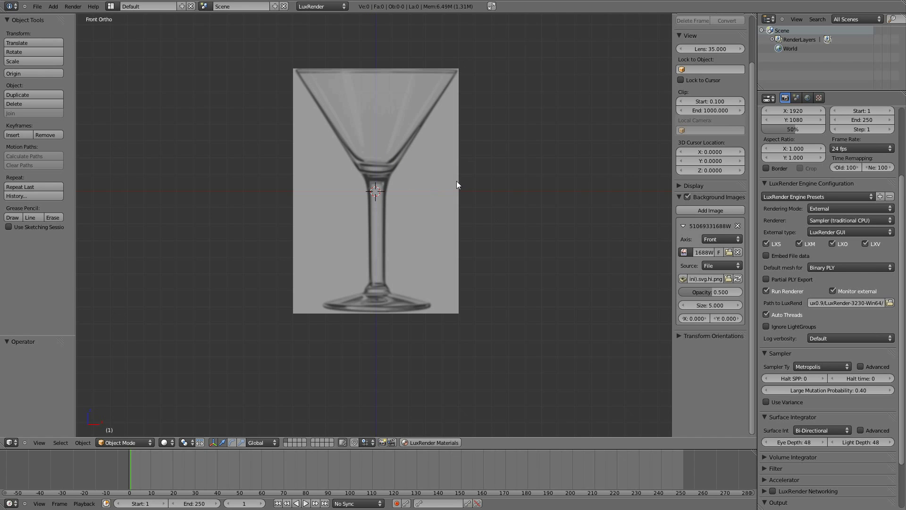
- Change the martini reference image's X offset from 0.000 to -0.100
{"action": "left_click", "coordinate": [685, 318]}
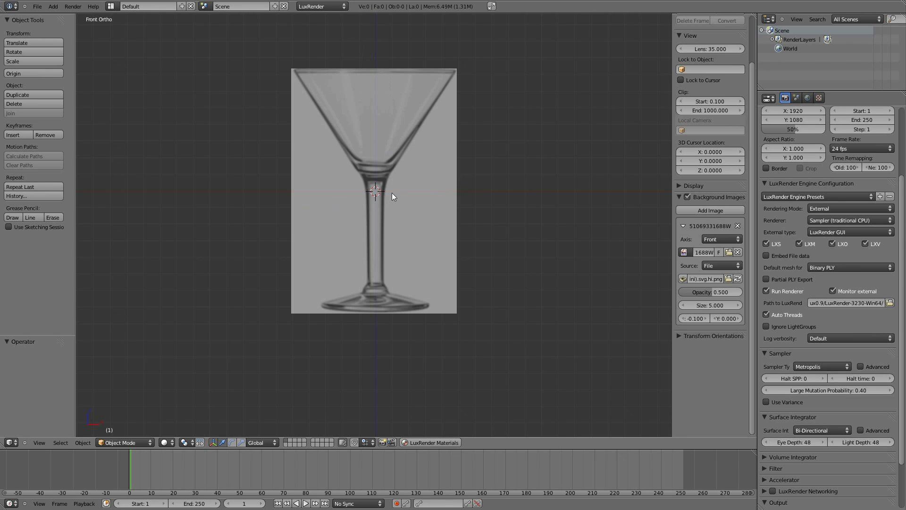
{"action": "scroll", "coordinate": [522, 245], "scroll_direction": "up", "scroll_amount": 1}
{"action": "scroll", "coordinate": [445, 223], "scroll_direction": "up", "scroll_amount": 1}
{"action": "middle_click_drag", "start_coordinate": [446, 223], "coordinate": [450, 295], "text": "shift"}
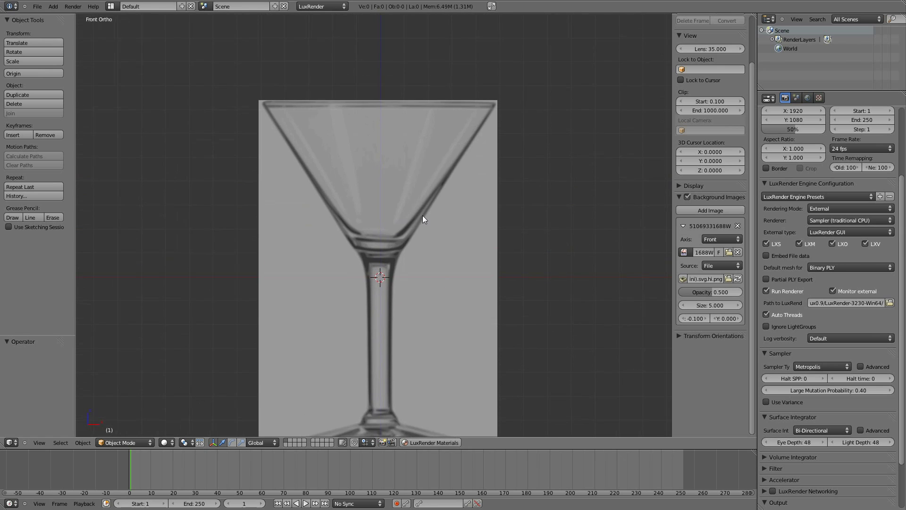
- Add a 16-vertex cylinder and raise it along Z to about 5.69 into the bowl
{"action": "key", "text": "shift+a"}
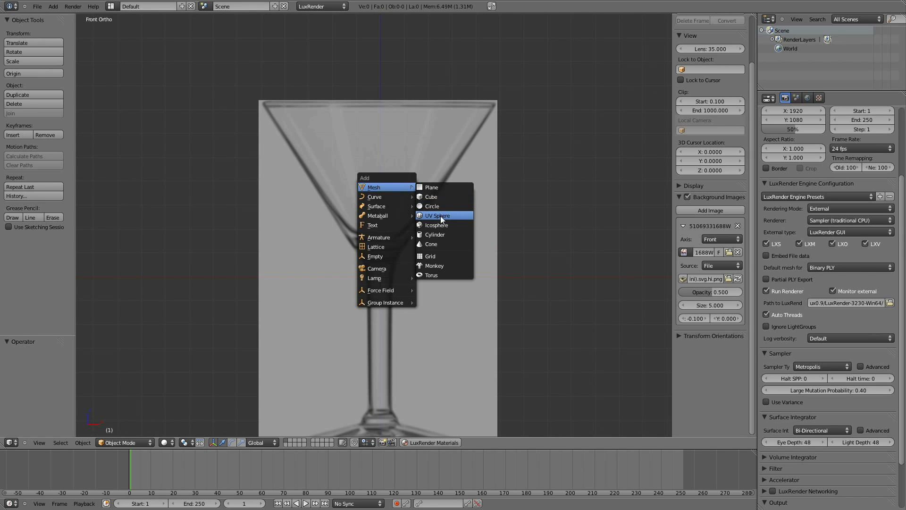
{"action": "left_click", "coordinate": [445, 236]}
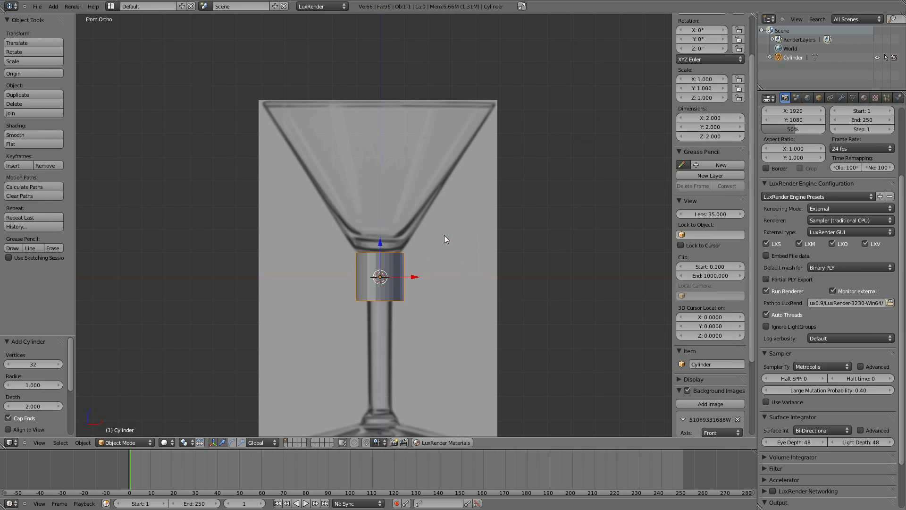
{"action": "left_click", "coordinate": [37, 365]}
{"action": "type", "text": "8"}
{"action": "key", "text": "Return"}
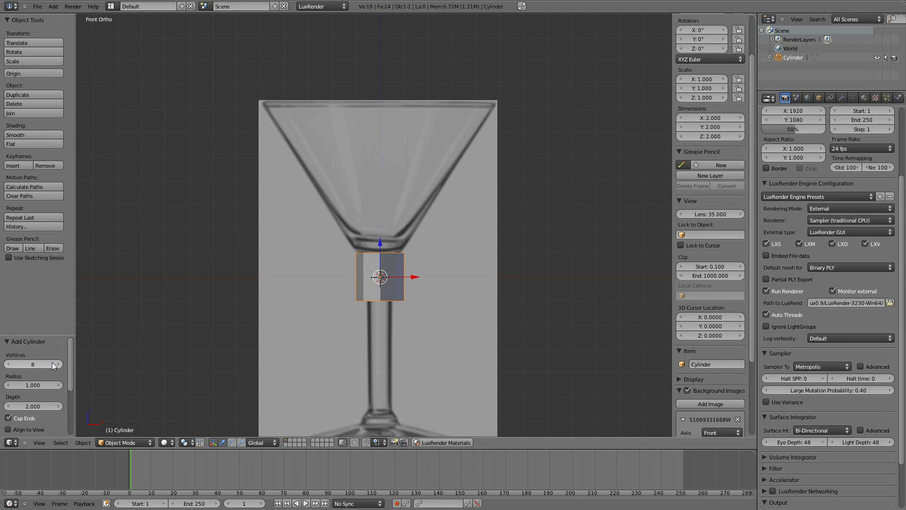
{"action": "left_click", "coordinate": [29, 365]}
{"action": "type", "text": "16"}
{"action": "key", "text": "Return"}
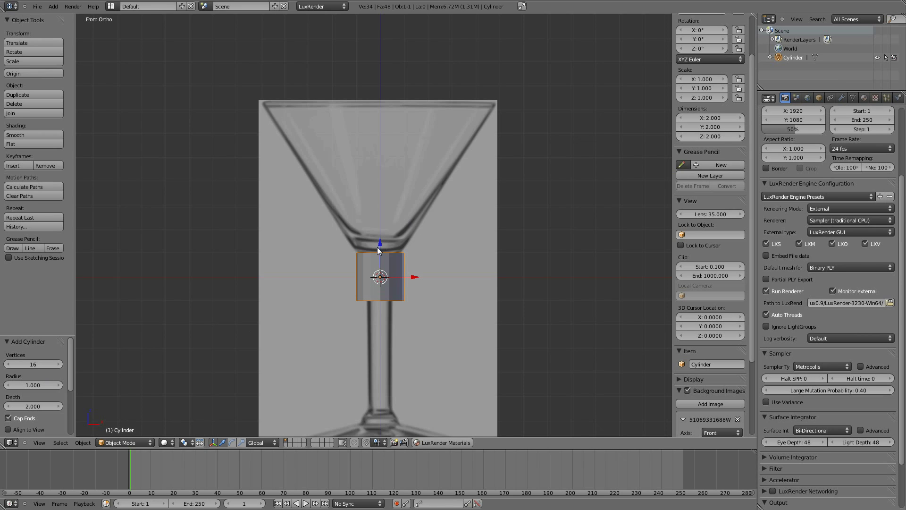
{"action": "left_click_drag", "start_coordinate": [380, 245], "coordinate": [373, 109]}
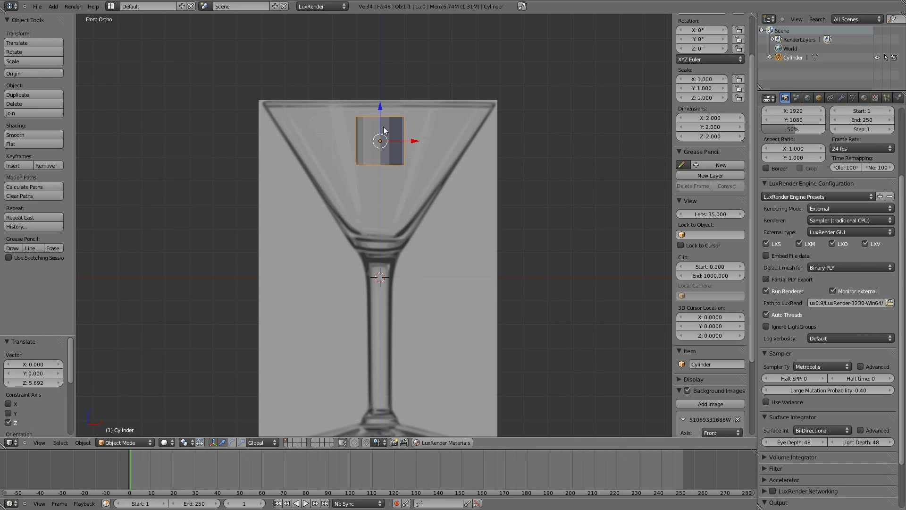
- In wireframe Edit Mode, raise the cylinder's top ring and scale it to the rim width
{"action": "key", "text": "Tab"}
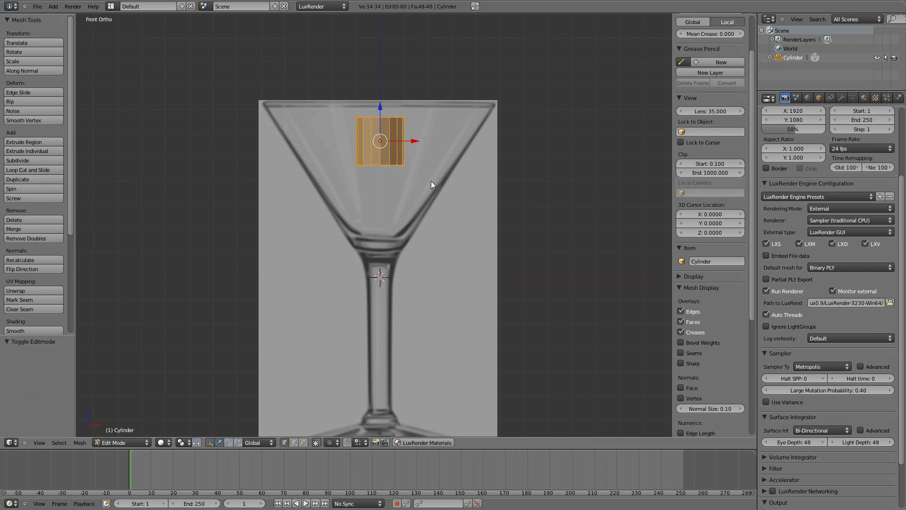
{"action": "key", "text": "z"}
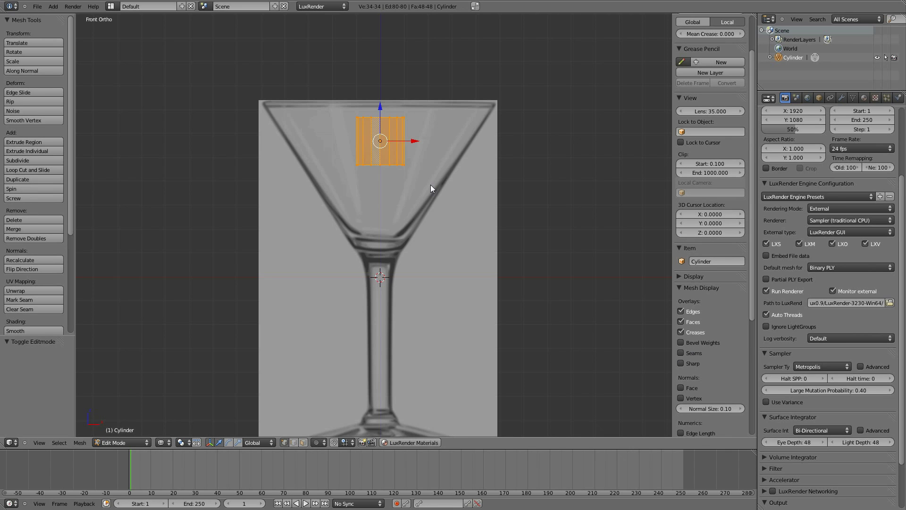
{"action": "scroll", "coordinate": [430, 197], "scroll_direction": "up", "scroll_amount": 1}
{"action": "middle_click_drag", "start_coordinate": [430, 196], "coordinate": [438, 295], "text": "shift"}
{"action": "scroll", "coordinate": [438, 296], "scroll_direction": "up", "scroll_amount": 3}
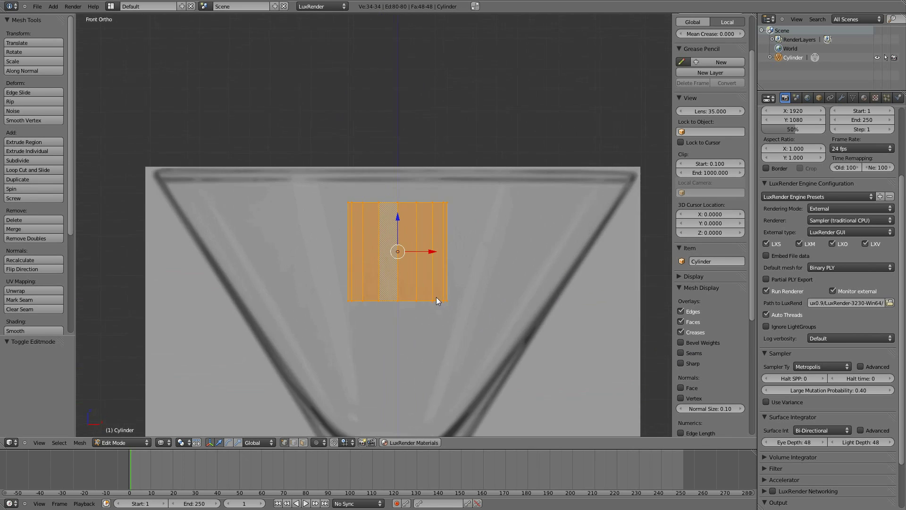
{"action": "middle_click_drag", "start_coordinate": [485, 265], "coordinate": [469, 232], "text": "shift"}
{"action": "key", "text": "a"}
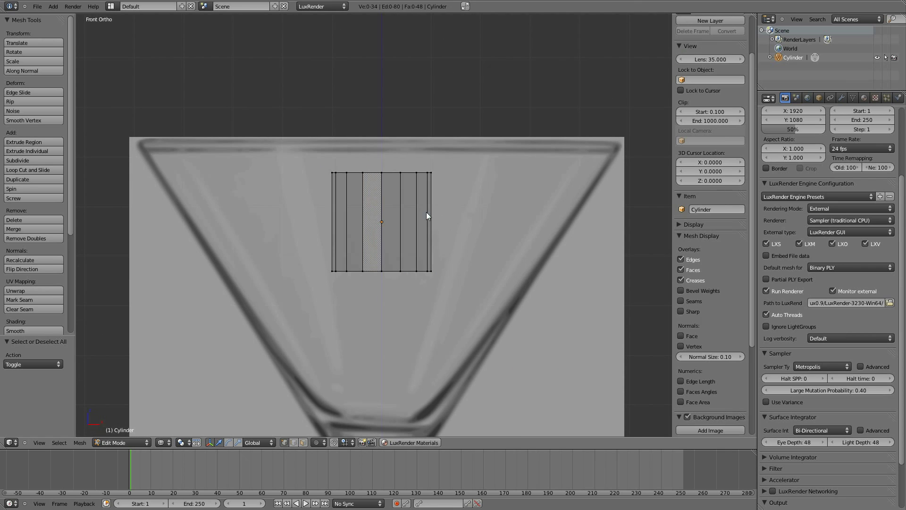
{"action": "left_click_drag", "start_coordinate": [381, 138], "coordinate": [378, 111]}
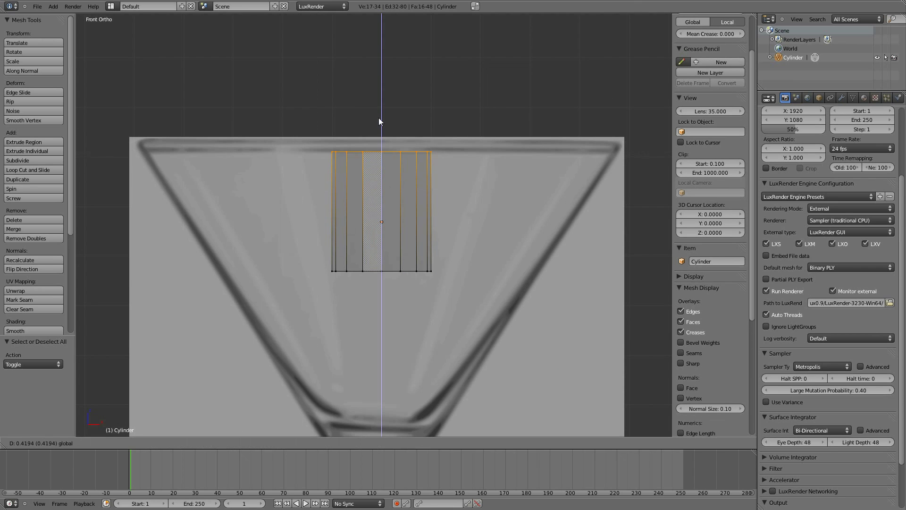
{"action": "key", "text": "s"}
{"action": "left_click", "coordinate": [505, 339]}
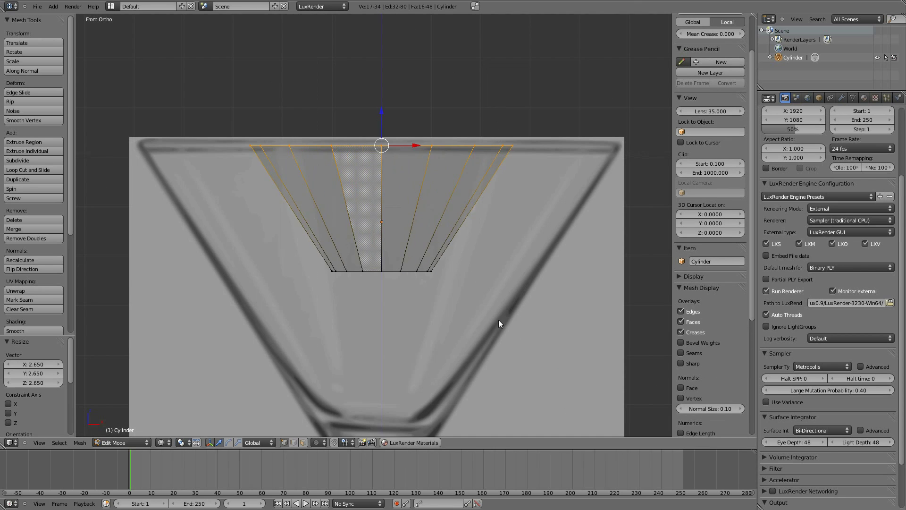
{"action": "key", "text": "s"}
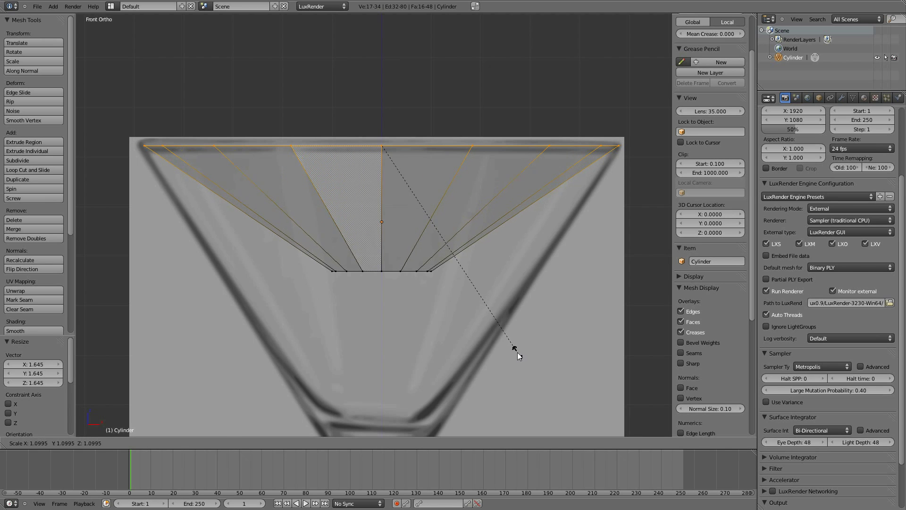
{"action": "left_click", "coordinate": [517, 357]}
{"action": "scroll", "coordinate": [451, 321], "scroll_direction": "down", "scroll_amount": 1}
- Box-select the cylinder's bottom ring and lower it toward the bowl's base
{"action": "middle_click_drag", "start_coordinate": [452, 321], "coordinate": [442, 183], "text": "shift"}
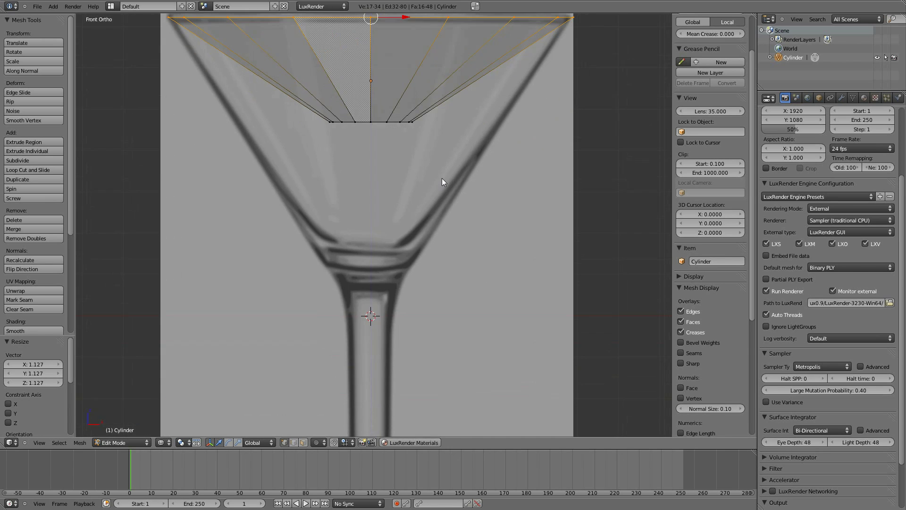
{"action": "key", "text": "a"}
{"action": "key", "text": "b"}
{"action": "left_click_drag", "start_coordinate": [283, 96], "coordinate": [460, 187]}
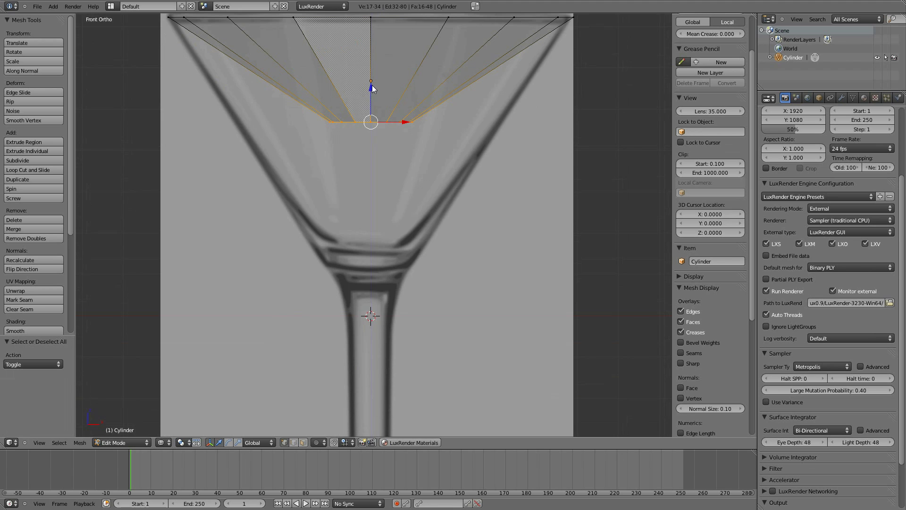
{"action": "key", "text": "g"}
{"action": "key", "text": "z"}
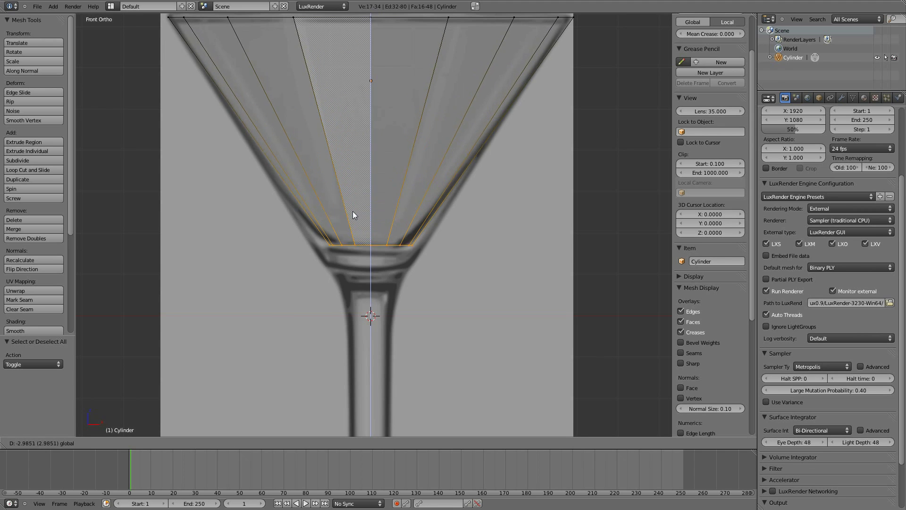
{"action": "left_click", "coordinate": [353, 211]}
- Resize the bottom ring and lower it to the bowl base, shrinking it to fit
{"action": "key", "text": "s"}
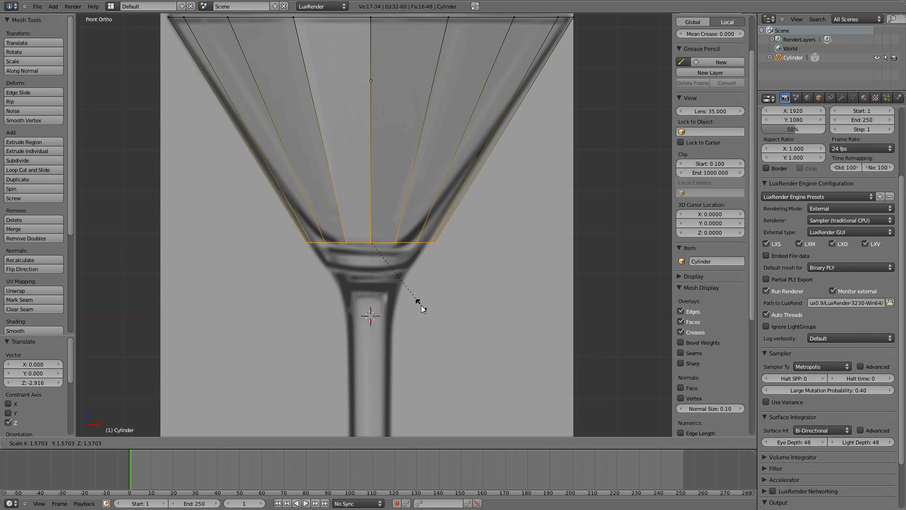
{"action": "left_click", "coordinate": [416, 303]}
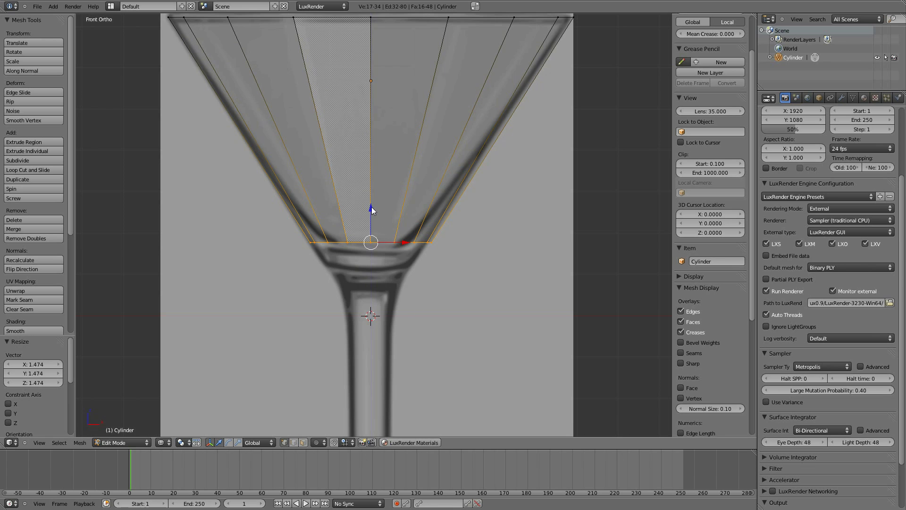
{"action": "key", "text": "s"}
{"action": "left_click", "coordinate": [418, 273]}
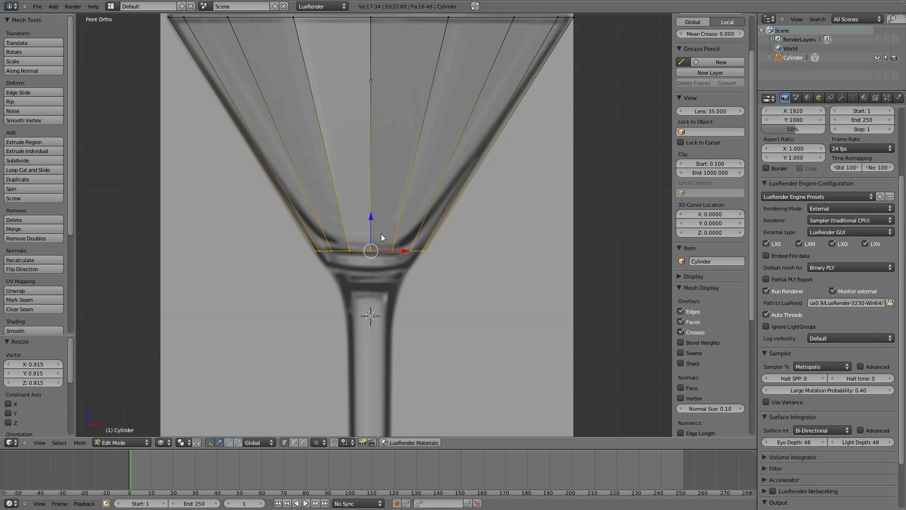
{"action": "key", "text": "g"}
{"action": "key", "text": "z"}
{"action": "left_click", "coordinate": [370, 241]}
{"action": "key", "text": "s"}
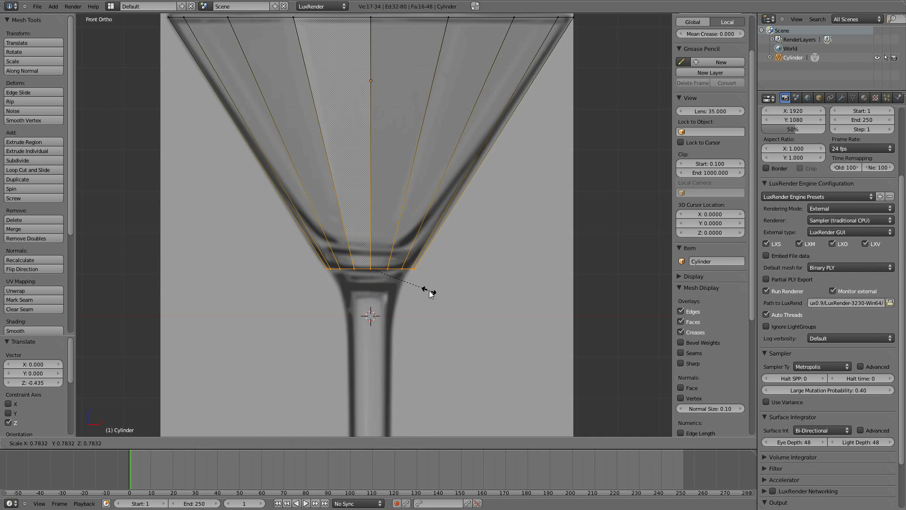
{"action": "left_click", "coordinate": [430, 293]}
- Extrude two vertical rings below the bowl base, narrowing each to the stem width
{"action": "key", "text": "e"}
{"action": "key", "text": "z"}
{"action": "left_click", "coordinate": [406, 301]}
{"action": "key", "text": "s"}
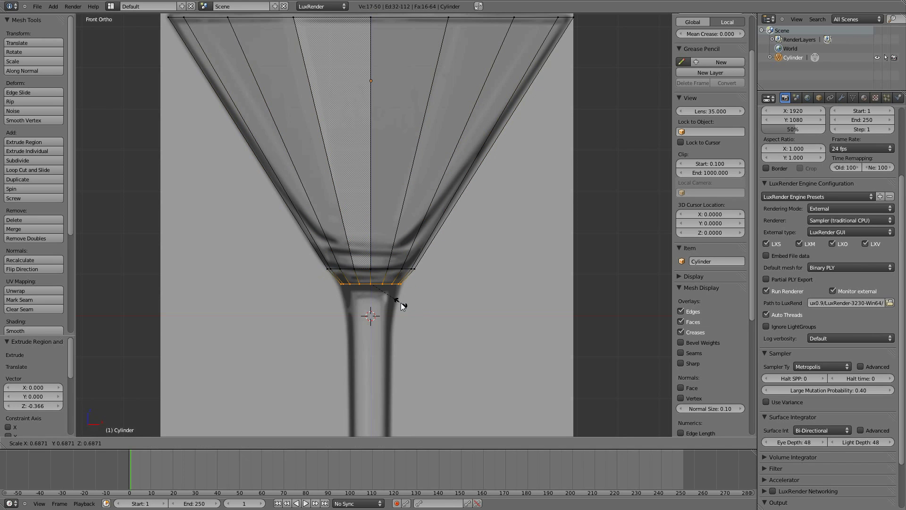
{"action": "left_click", "coordinate": [402, 304]}
{"action": "key", "text": "e"}
{"action": "key", "text": "z"}
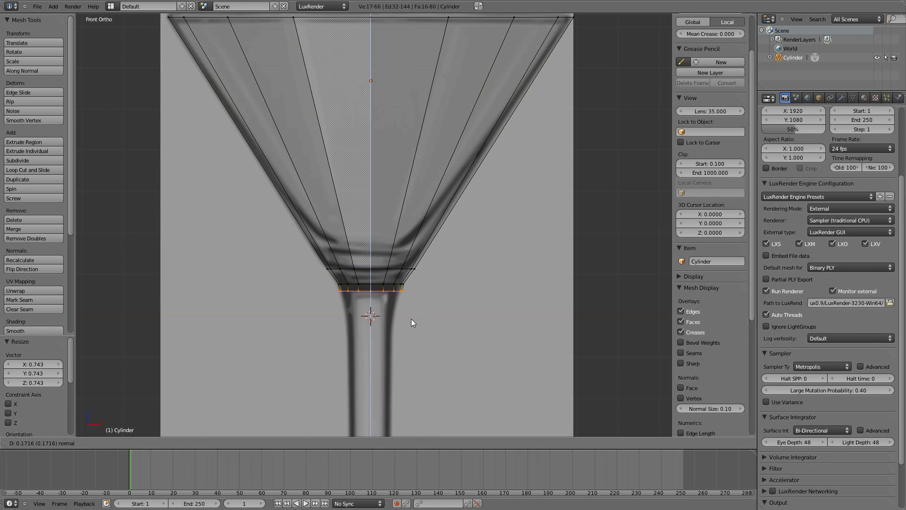
{"action": "left_click", "coordinate": [414, 330]}
{"action": "key", "text": "s"}
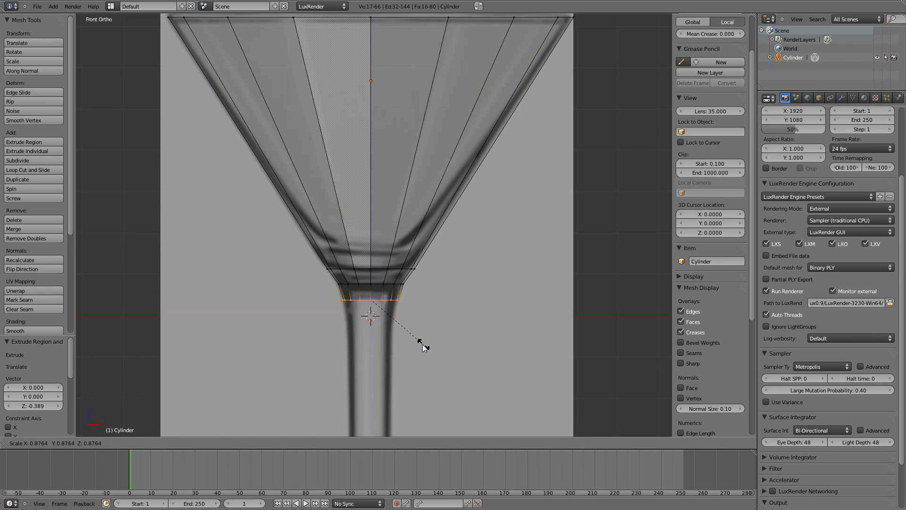
{"action": "left_click", "coordinate": [423, 344]}
- Extrude a third ring further down the stem and narrow it to fit
{"action": "middle_click_drag", "start_coordinate": [422, 345], "coordinate": [432, 243], "text": "shift"}
{"action": "key", "text": "e"}
{"action": "key", "text": "z"}
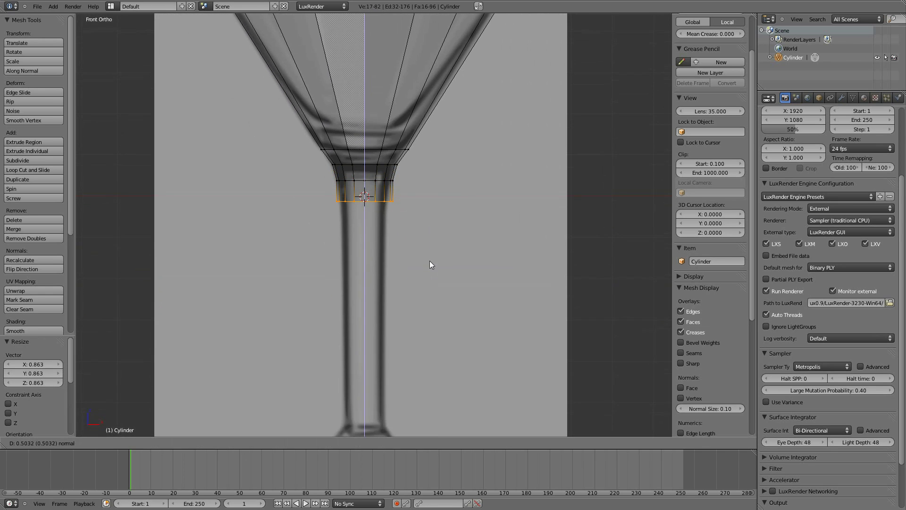
{"action": "left_click", "coordinate": [430, 261]}
{"action": "key", "text": "s"}
{"action": "left_click", "coordinate": [451, 300]}
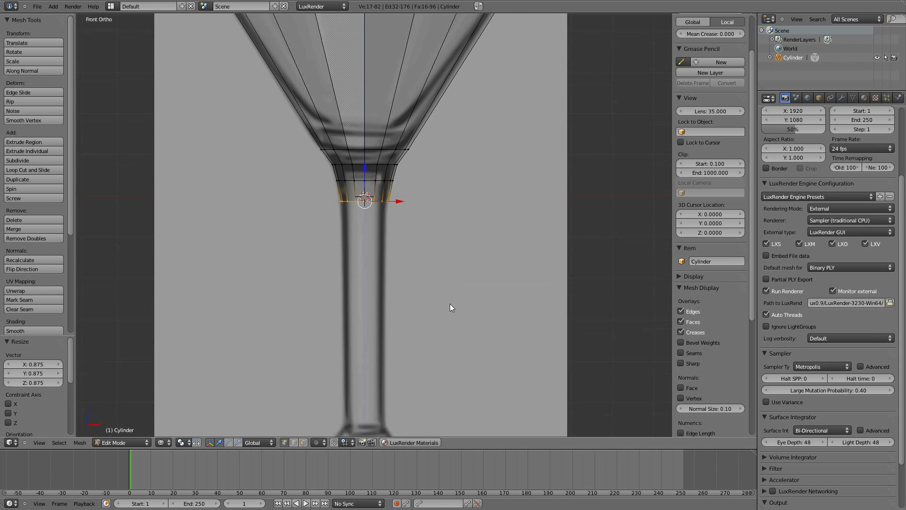
{"action": "middle_click_drag", "start_coordinate": [450, 304], "coordinate": [454, 231], "text": "shift"}
- Extrude the stem ring downward, undo an extra extrusion, then lower and slightly shrink the ring
{"action": "key", "text": "e"}
{"action": "key", "text": "z"}
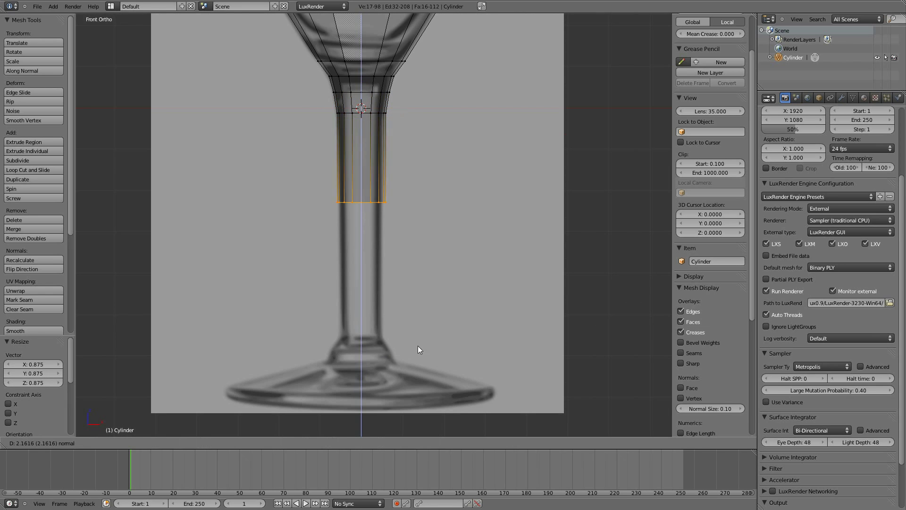
{"action": "left_click", "coordinate": [416, 434]}
{"action": "key", "text": "e"}
{"action": "left_click", "coordinate": [427, 326]}
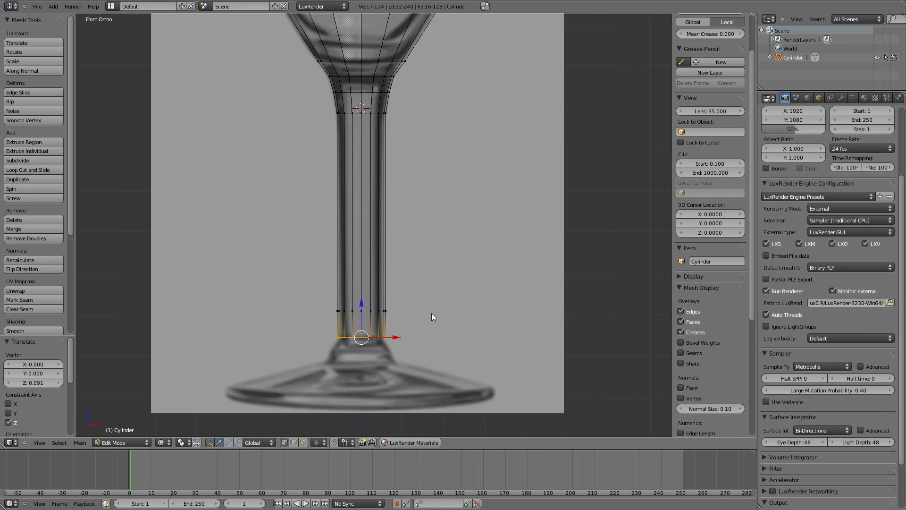
{"action": "key", "text": "ctrl+z"}
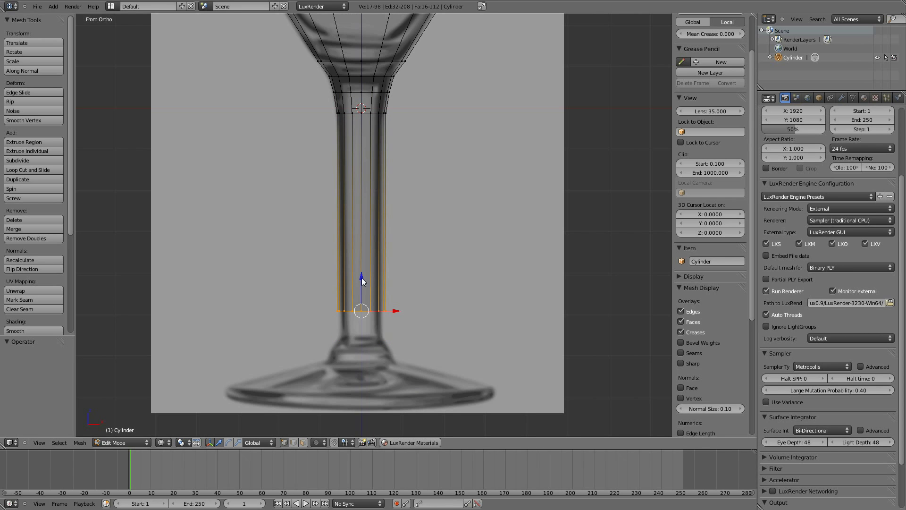
{"action": "key", "text": "g"}
{"action": "key", "text": "z"}
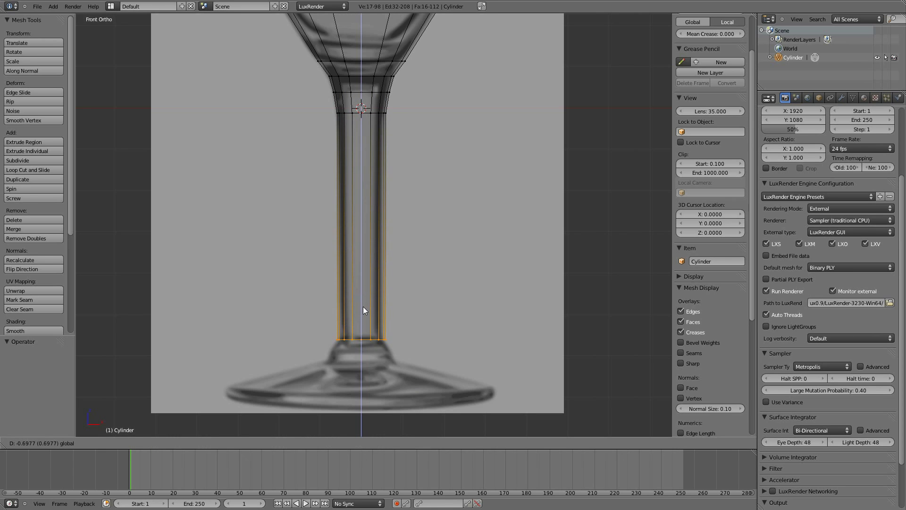
{"action": "left_click", "coordinate": [363, 306]}
{"action": "key", "text": "s"}
{"action": "left_click", "coordinate": [416, 351]}
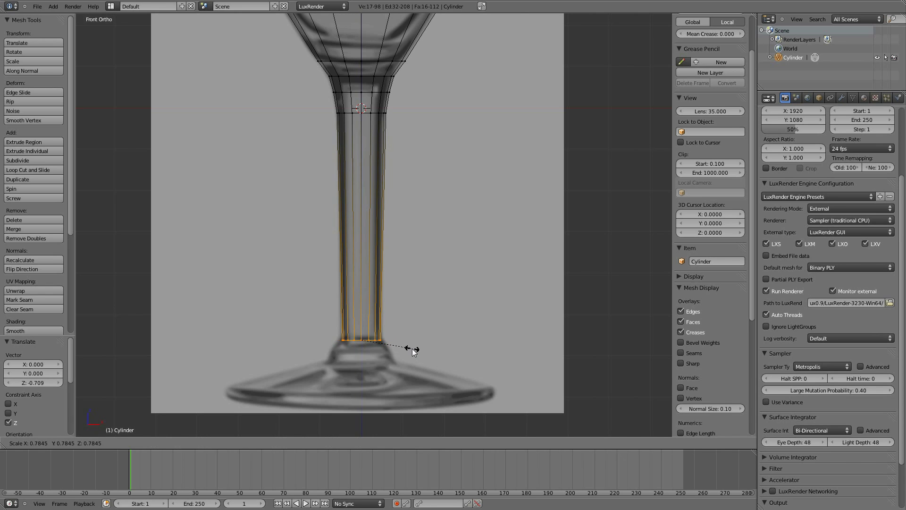
- Extrude two more rings below the stem, widening each to begin the foot
{"action": "key", "text": "e"}
{"action": "key", "text": "z"}
{"action": "left_click", "coordinate": [391, 344]}
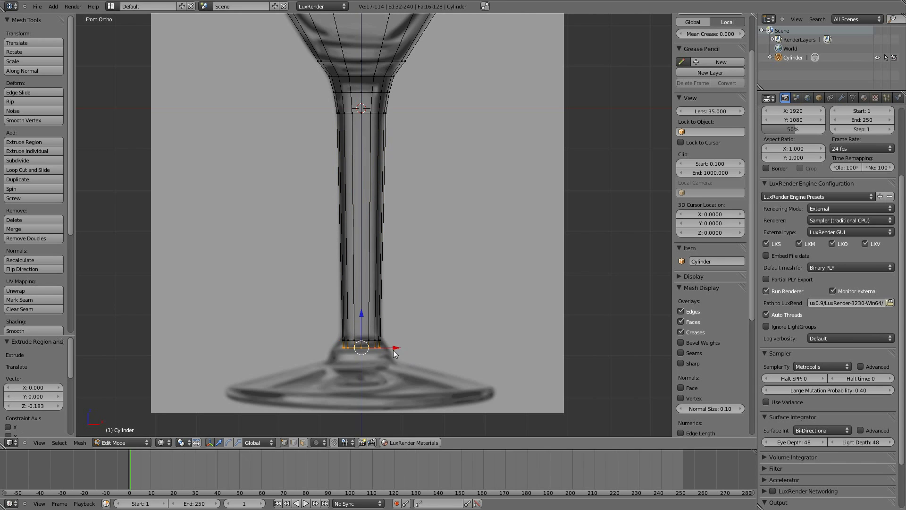
{"action": "key", "text": "s"}
{"action": "left_click", "coordinate": [405, 366]}
{"action": "key", "text": "e"}
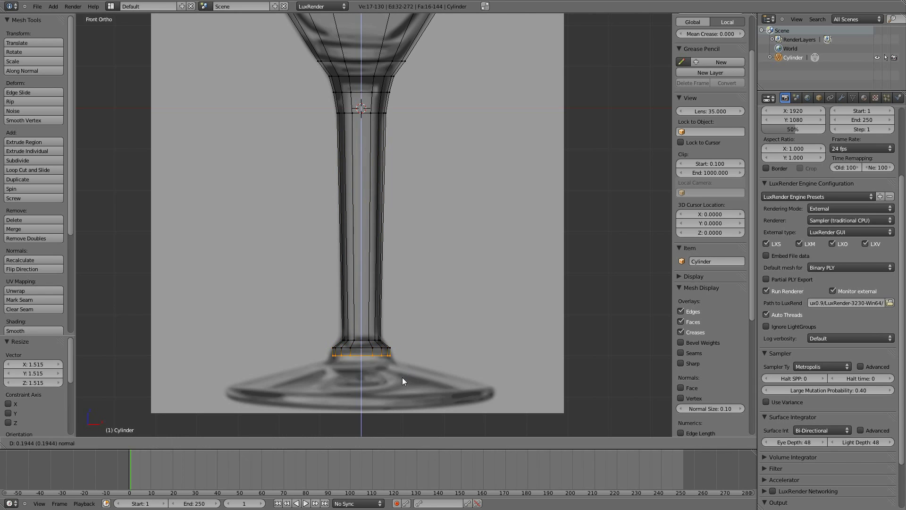
{"action": "left_click", "coordinate": [402, 380]}
{"action": "key", "text": "s"}
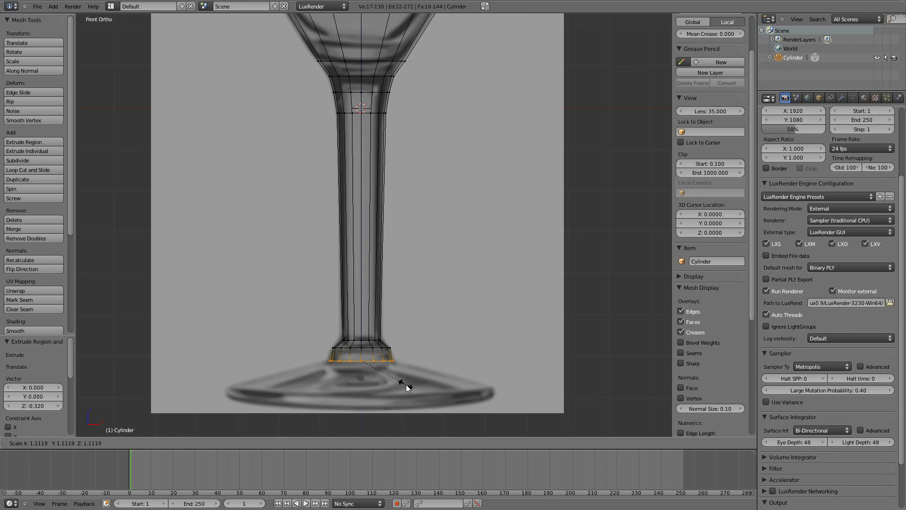
{"action": "left_click", "coordinate": [412, 389]}
- Flare a ring out to the foot's full width and extrude the foot's bottom rim
{"action": "key", "text": "e"}
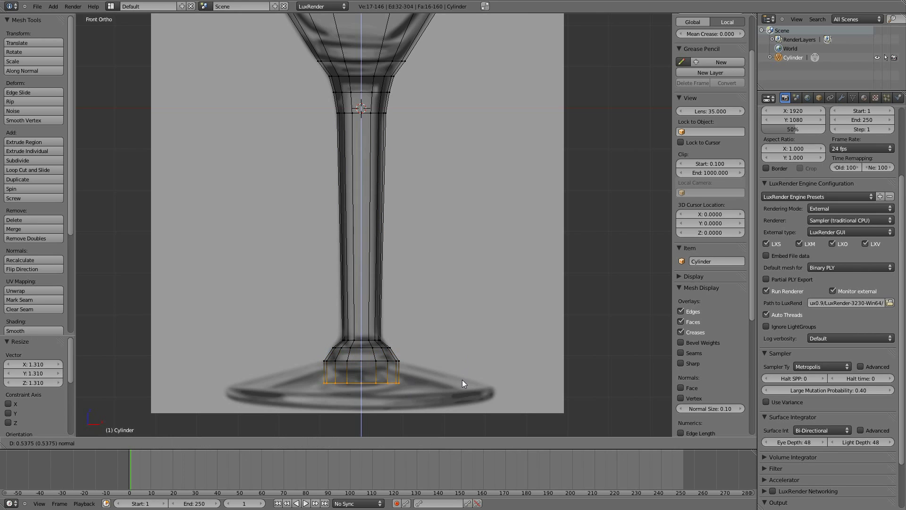
{"action": "left_click", "coordinate": [462, 369]}
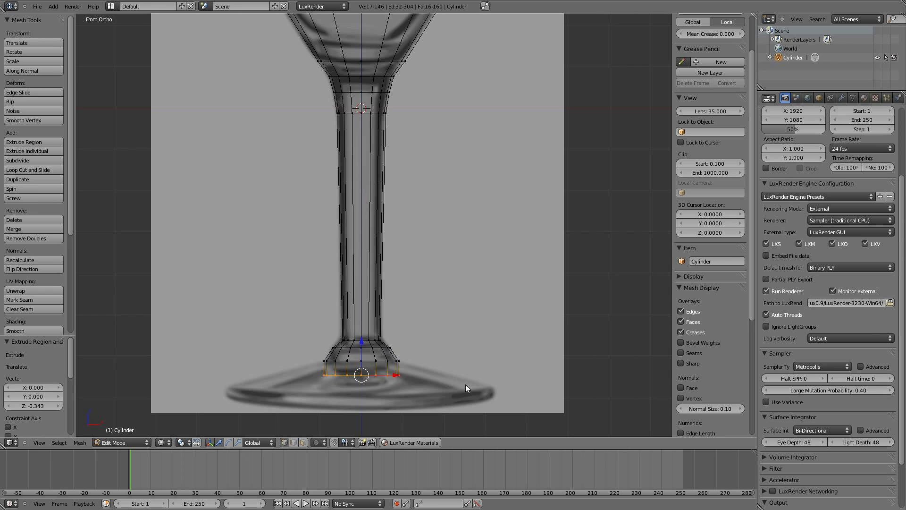
{"action": "key", "text": "s"}
{"action": "left_click", "coordinate": [537, 401]}
{"action": "key", "text": "s"}
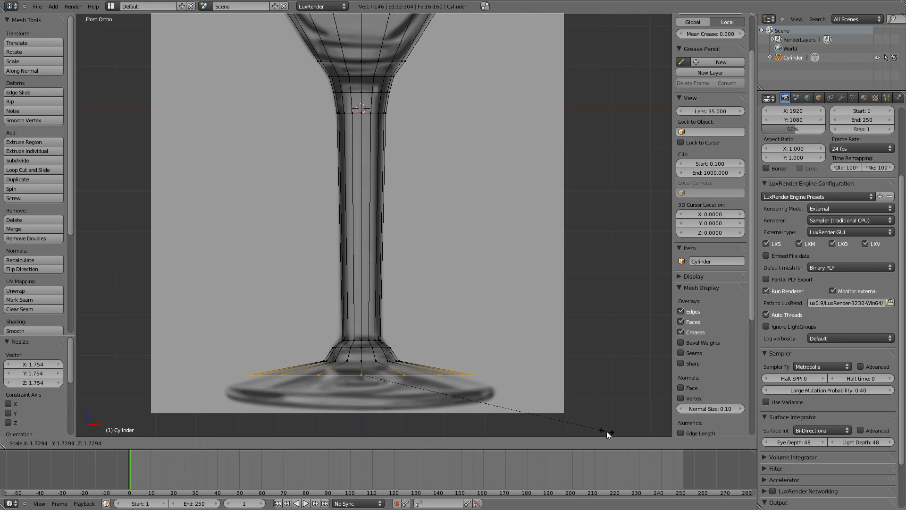
{"action": "left_click", "coordinate": [553, 385]}
{"action": "key", "text": "e"}
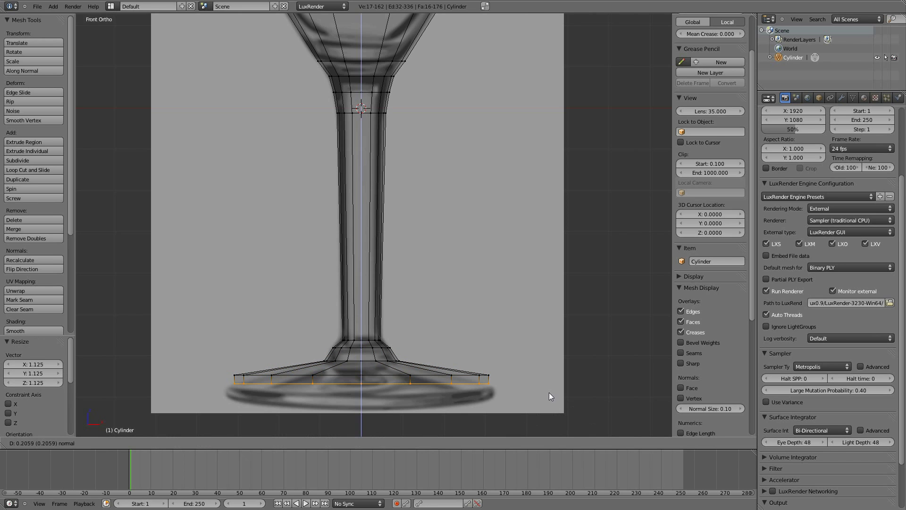
{"action": "left_click", "coordinate": [550, 396]}
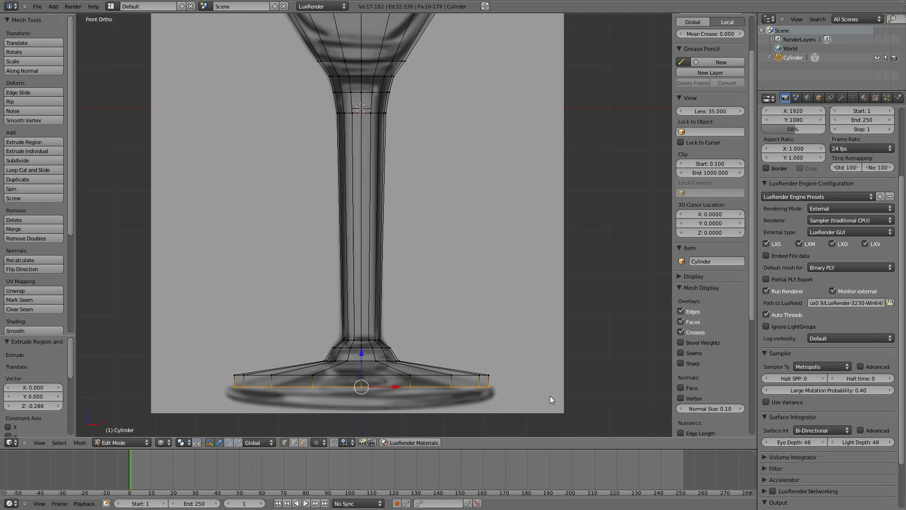
{"action": "middle_click_drag", "start_coordinate": [531, 347], "coordinate": [529, 282], "text": "shift"}
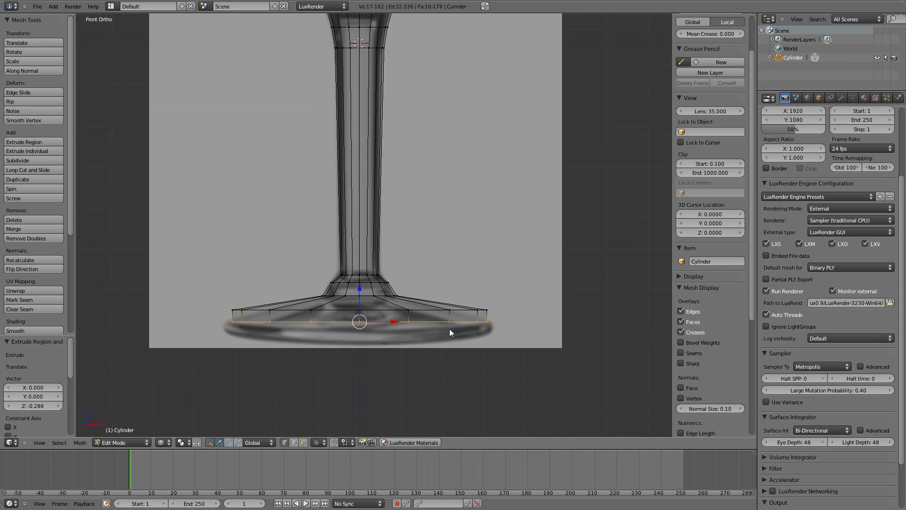
{"action": "middle_click_drag", "start_coordinate": [499, 356], "coordinate": [488, 327]}
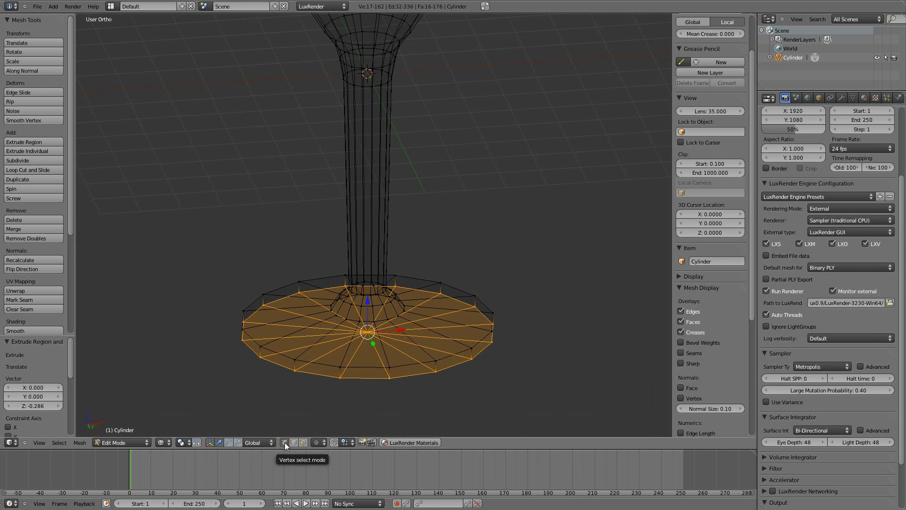
- Delete the centre vertices of the glass base and the bowl top
{"action": "right_click", "coordinate": [368, 331]}
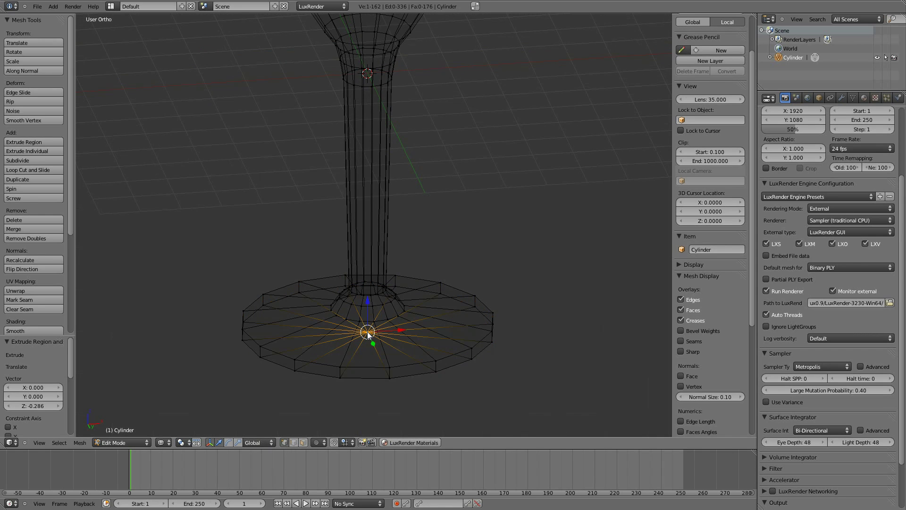
{"action": "key", "text": "x"}
{"action": "left_click", "coordinate": [438, 356]}
{"action": "mouse_move", "coordinate": [501, 321]}
{"action": "middle_mouse_down"}
{"action": "mouse_move", "coordinate": [490, 328]}
{"action": "mouse_move", "coordinate": [460, 205]}
{"action": "middle_mouse_up"}
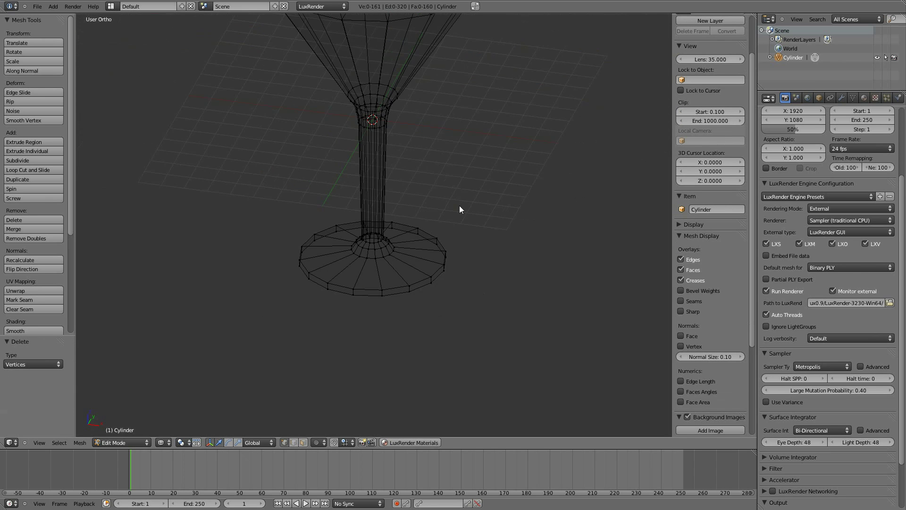
{"action": "scroll", "coordinate": [381, 136], "scroll_direction": "down", "scroll_amount": 4}
{"action": "right_click", "coordinate": [376, 100]}
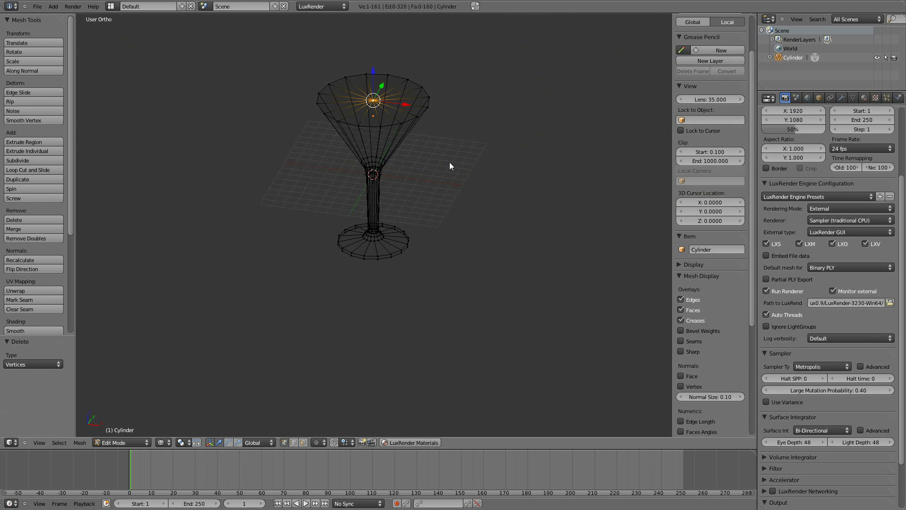
{"action": "key", "text": "x"}
{"action": "left_click", "coordinate": [450, 162]}
{"action": "scroll", "coordinate": [462, 244], "scroll_direction": "up", "scroll_amount": 1}
{"action": "scroll", "coordinate": [463, 281], "scroll_direction": "up", "scroll_amount": 1}
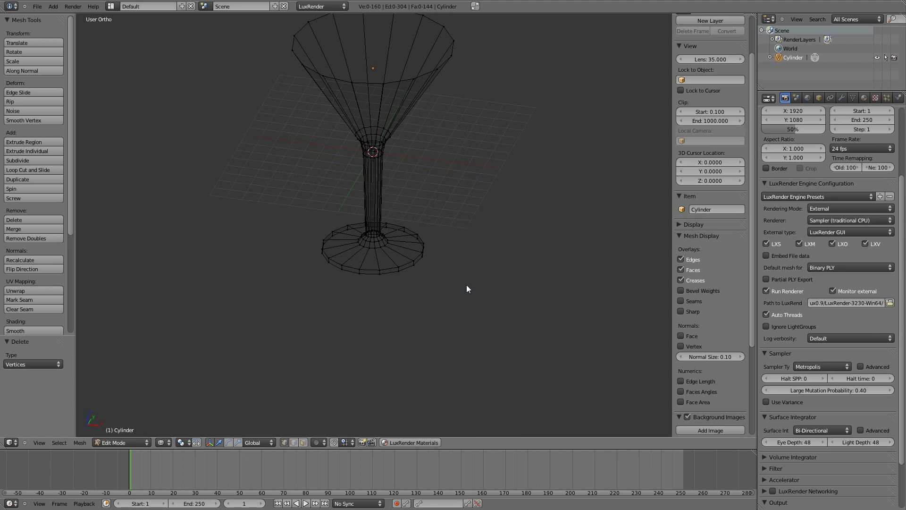
{"action": "key", "text": "KP_1"}
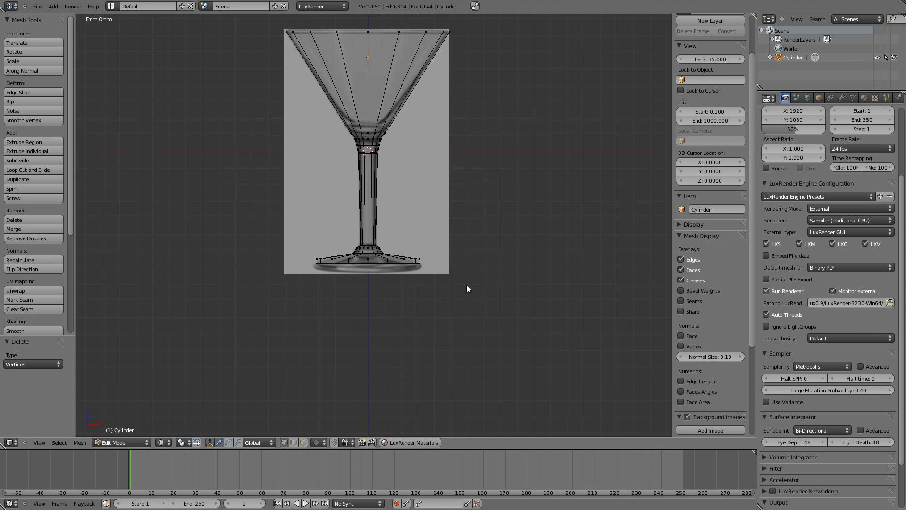
{"action": "scroll", "coordinate": [467, 285], "scroll_direction": "up", "scroll_amount": 1}
{"action": "scroll", "coordinate": [467, 285], "scroll_direction": "up", "scroll_amount": 2}
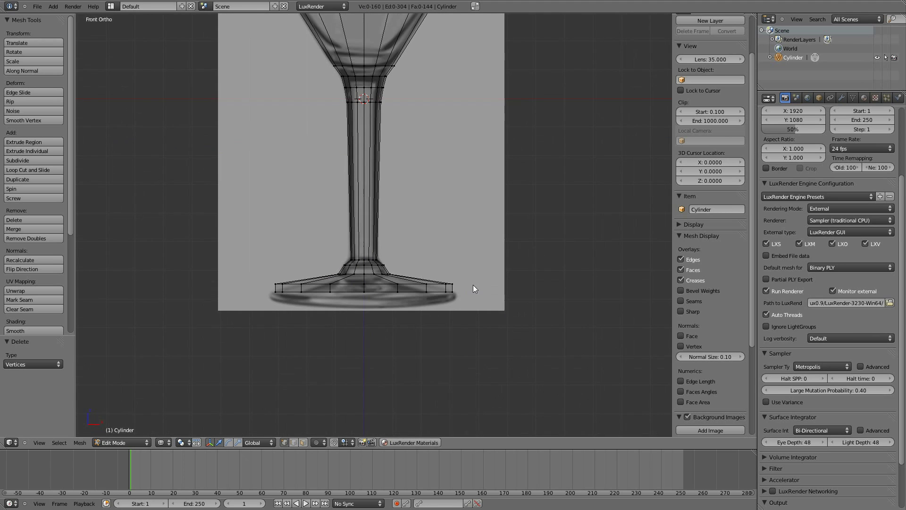
- Select the foot's bottom ring and extrude an inset ring scaled inward
{"action": "middle_click_drag", "start_coordinate": [474, 285], "coordinate": [463, 228], "text": "shift"}
{"action": "key", "text": "a"}
{"action": "key", "text": "a"}
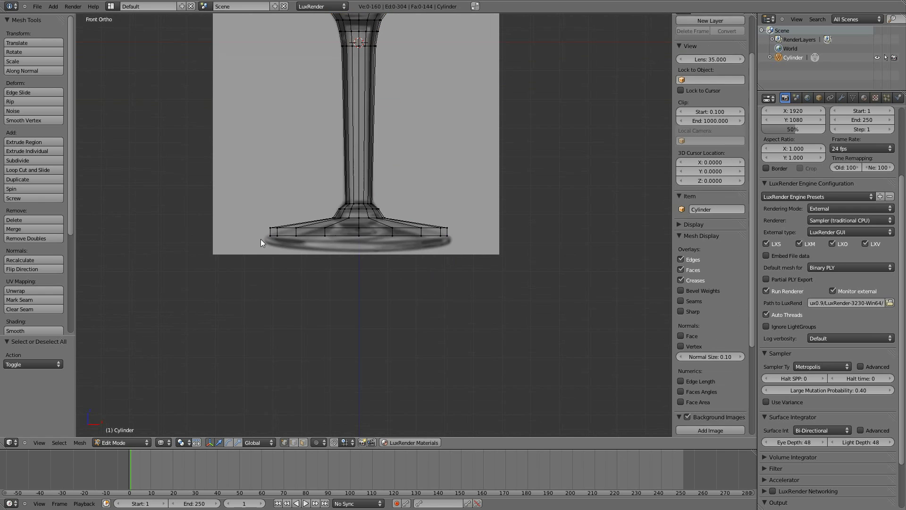
{"action": "key", "text": "b"}
{"action": "left_click_drag", "start_coordinate": [255, 233], "coordinate": [467, 248]}
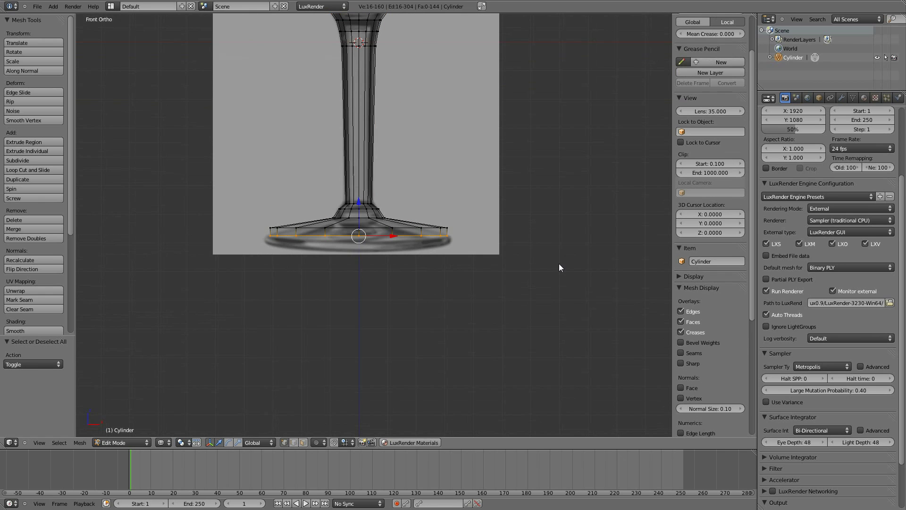
{"action": "key", "text": "e"}
{"action": "right_click", "coordinate": [457, 325]}
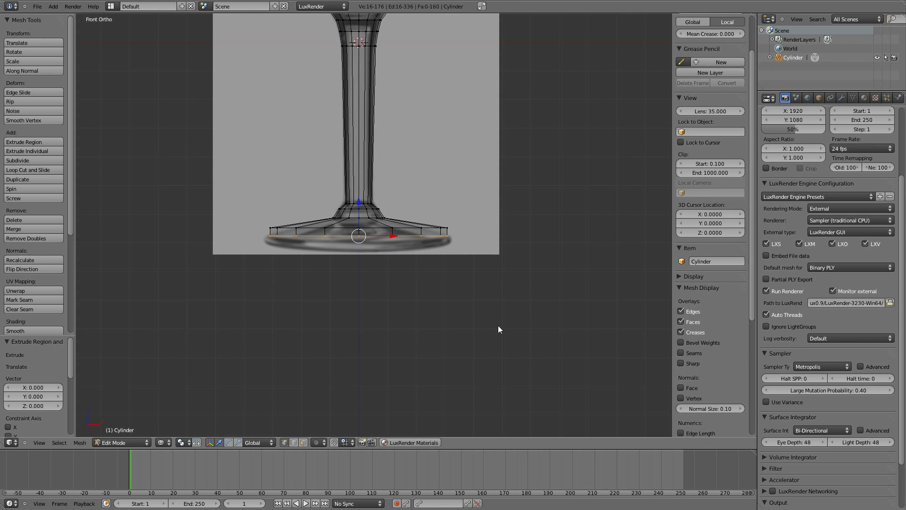
{"action": "key", "text": "s"}
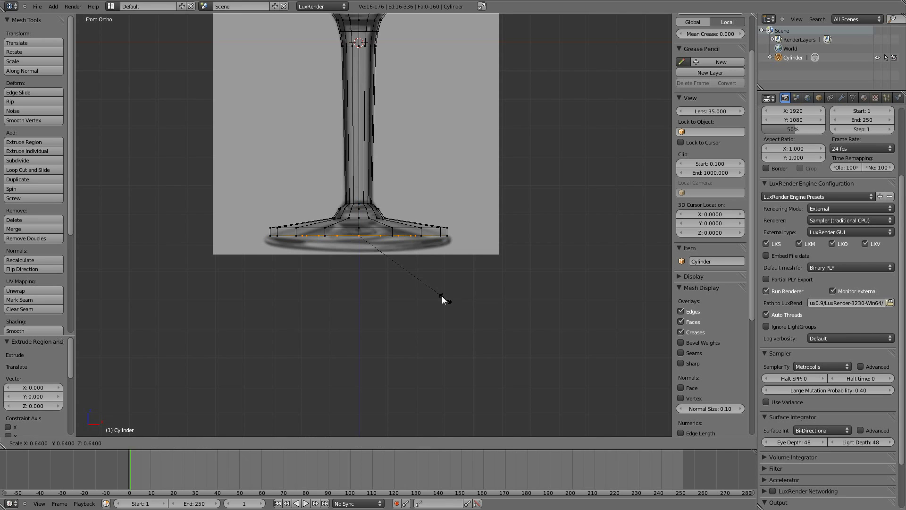
{"action": "left_click", "coordinate": [433, 292]}
- Inset a second, smaller ring and merge it At Center to close the underside
{"action": "key", "text": "e"}
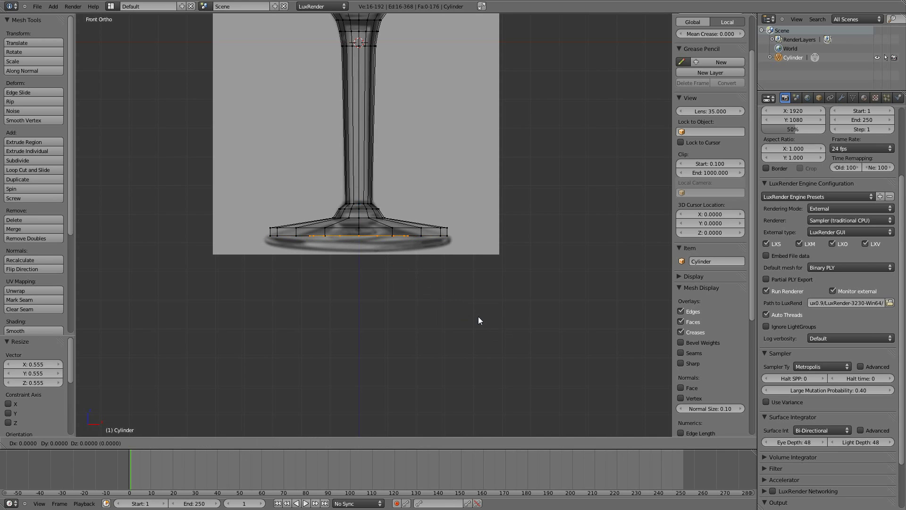
{"action": "right_click", "coordinate": [478, 318]}
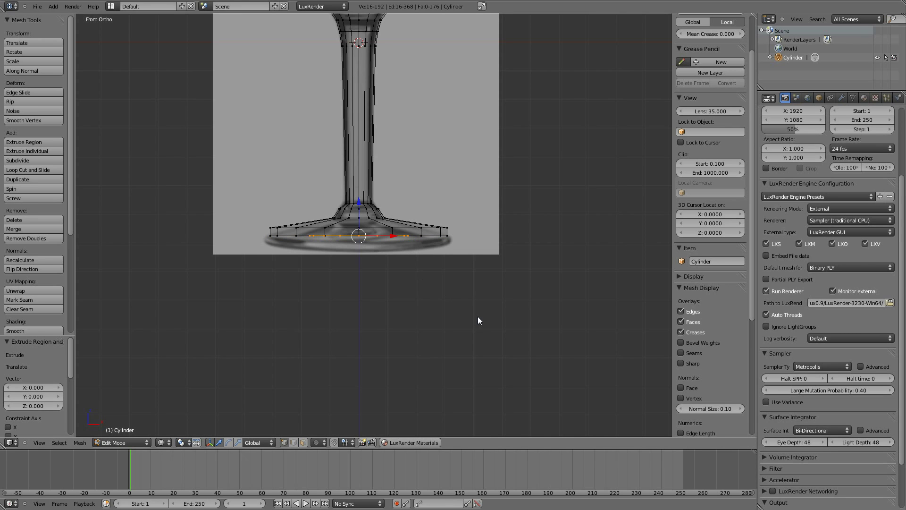
{"action": "key", "text": "s"}
{"action": "left_click", "coordinate": [383, 281]}
{"action": "key", "text": "w"}
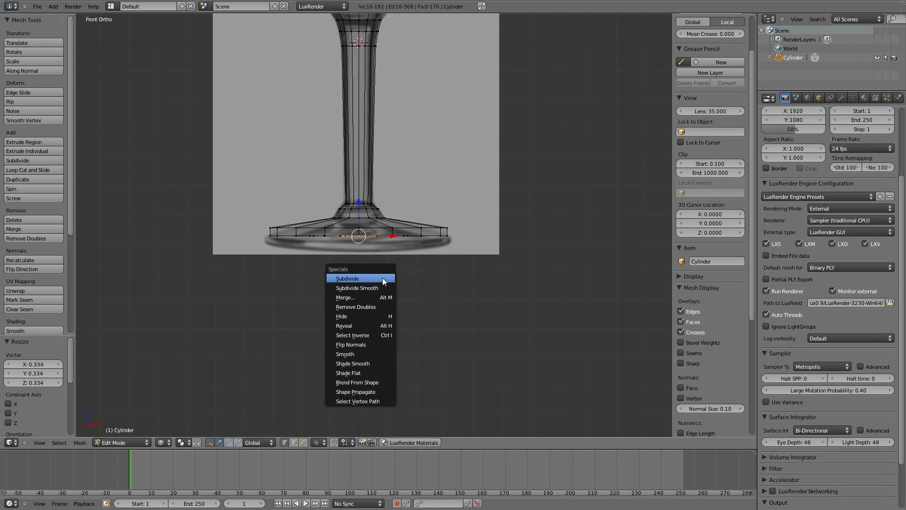
{"action": "key", "text": "m"}
{"action": "left_click", "coordinate": [383, 278]}
{"action": "mouse_move", "coordinate": [383, 278]}
{"action": "middle_mouse_down"}
{"action": "mouse_move", "coordinate": [480, 289]}
{"action": "mouse_move", "coordinate": [481, 222]}
{"action": "mouse_move", "coordinate": [456, 254]}
{"action": "middle_mouse_up"}
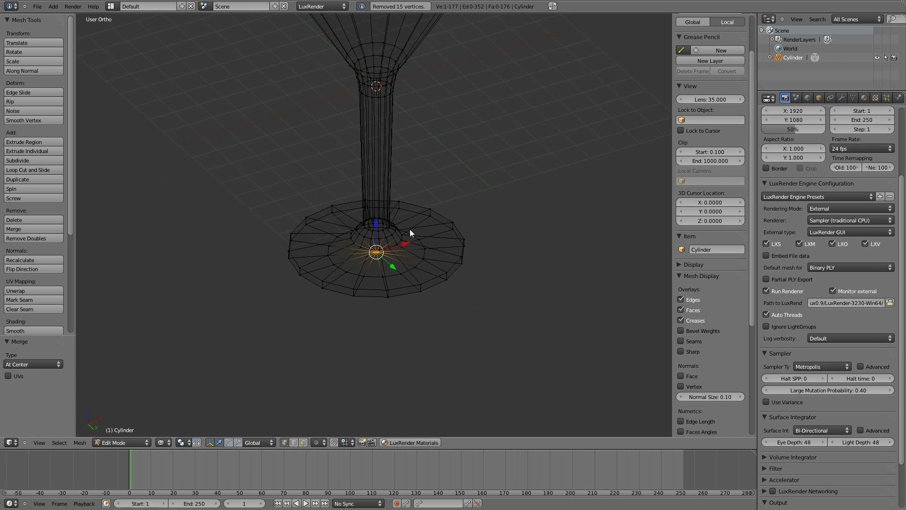
{"action": "middle_click_drag", "start_coordinate": [482, 223], "coordinate": [506, 299]}
{"action": "mouse_move", "coordinate": [461, 206]}
{"action": "middle_mouse_down"}
{"action": "mouse_move", "coordinate": [461, 307]}
{"action": "mouse_move", "coordinate": [452, 228]}
{"action": "middle_mouse_up"}
- In front view, select the bowl's top ring and extrude it slightly inward for rim thickness
{"action": "key", "text": "KP_1"}
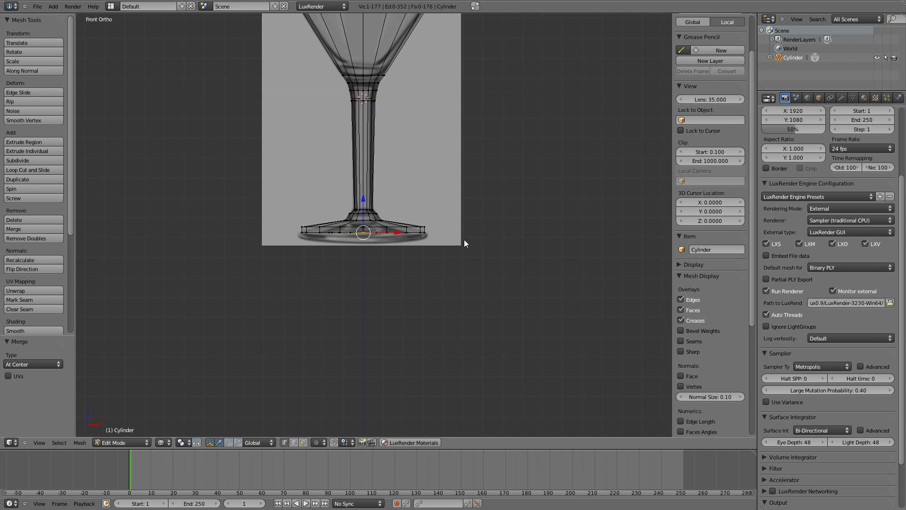
{"action": "middle_click_drag", "start_coordinate": [455, 110], "coordinate": [461, 299], "text": "shift"}
{"action": "scroll", "coordinate": [460, 299], "scroll_direction": "up", "scroll_amount": 1}
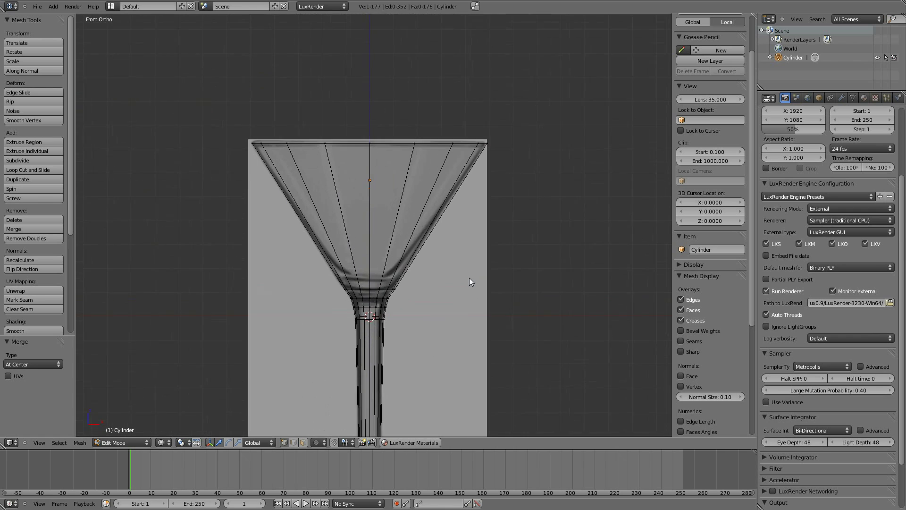
{"action": "scroll", "coordinate": [472, 283], "scroll_direction": "up", "scroll_amount": 1}
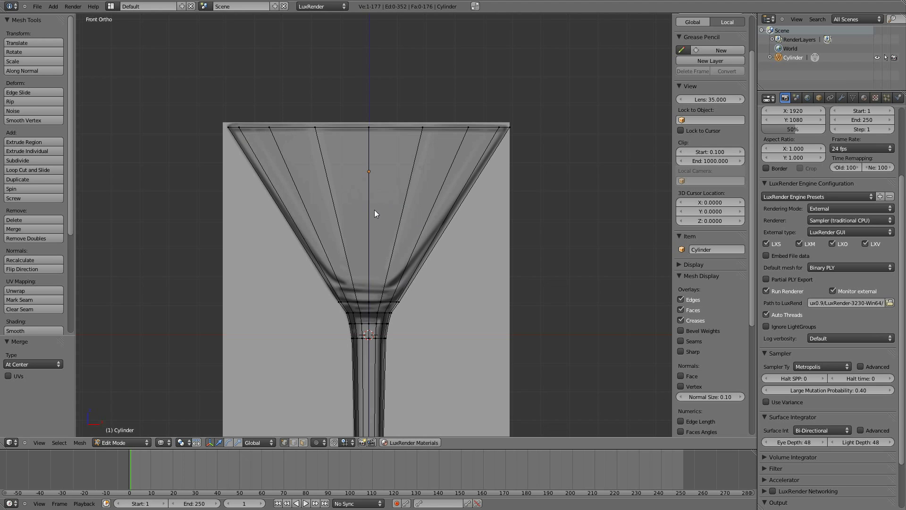
{"action": "key", "text": "a"}
{"action": "key", "text": "b"}
{"action": "left_click_drag", "start_coordinate": [196, 93], "coordinate": [553, 161]}
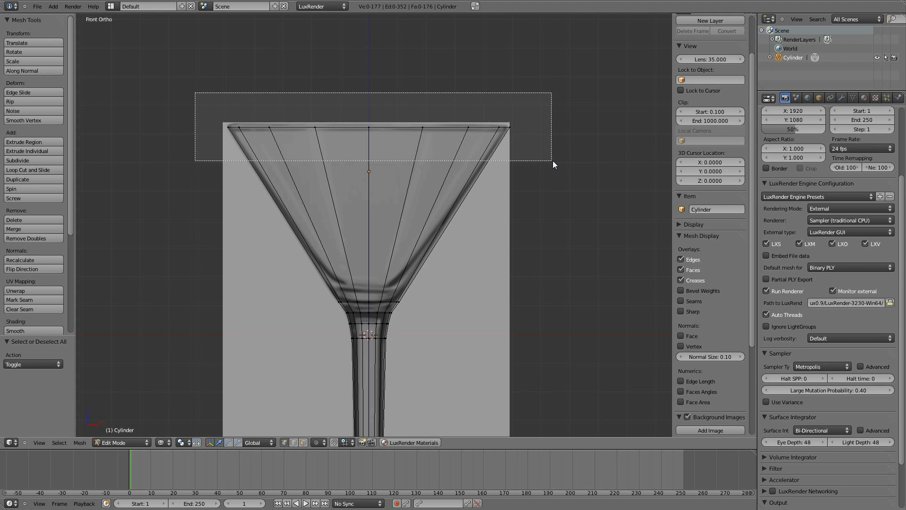
{"action": "key", "text": "e"}
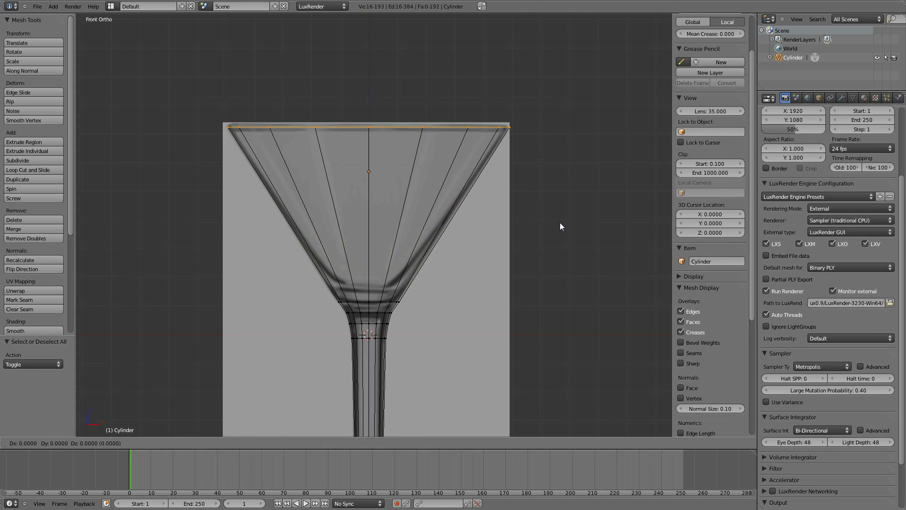
{"action": "right_click", "coordinate": [561, 226]}
{"action": "key", "text": "s"}
{"action": "left_click", "coordinate": [563, 235]}
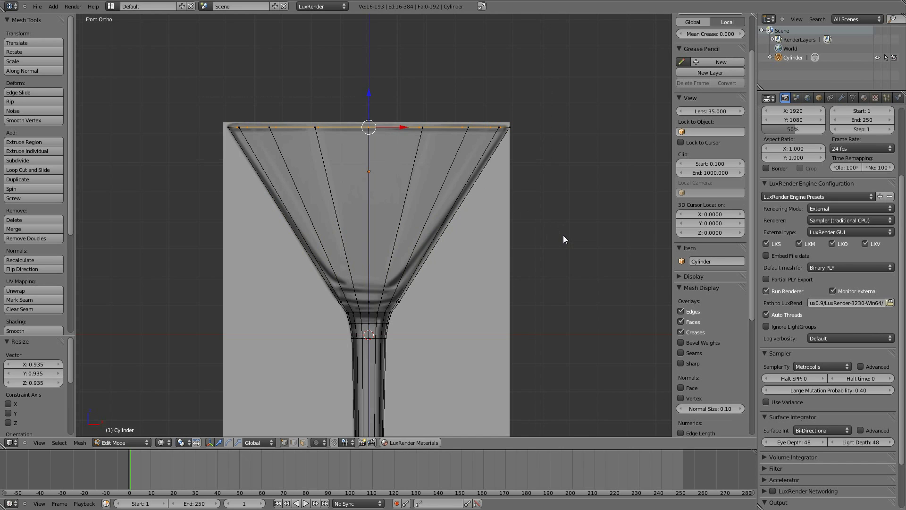
- Extrude the inner wall down the bowl as two progressively narrower rings
{"action": "key", "text": "e"}
{"action": "key", "text": "z"}
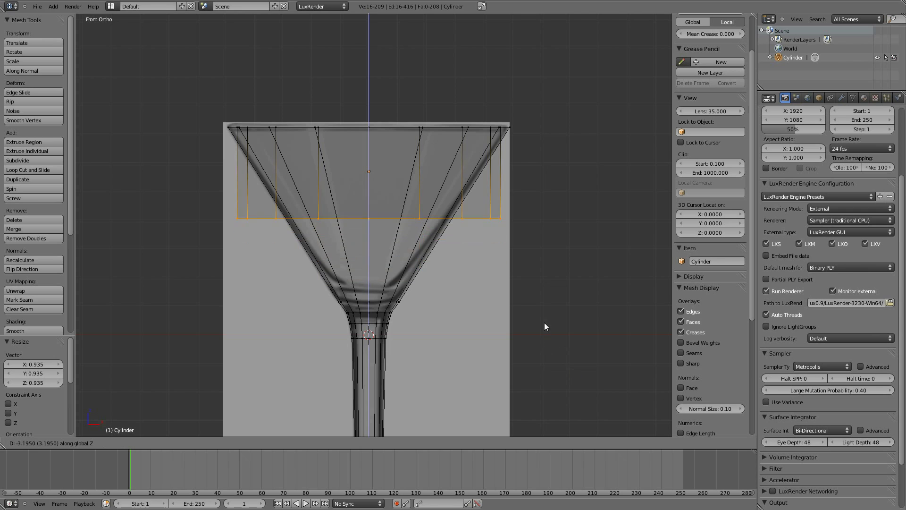
{"action": "left_click", "coordinate": [540, 388]}
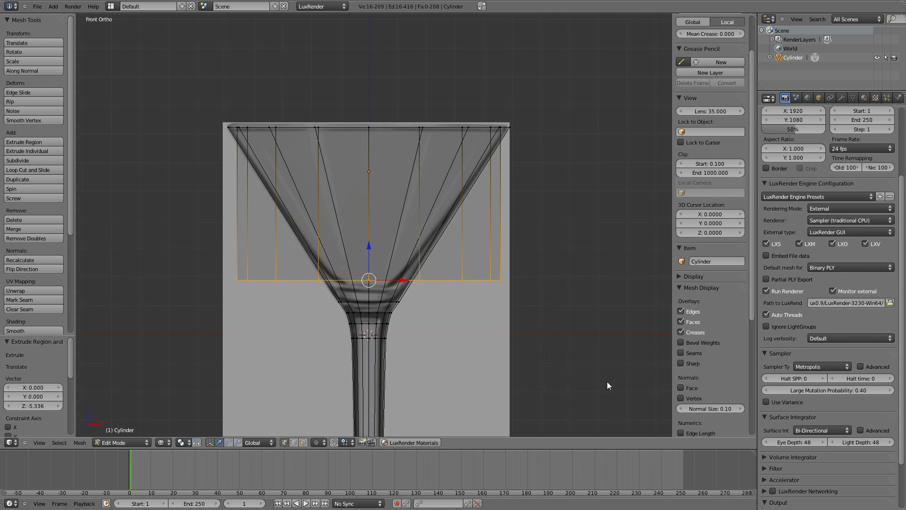
{"action": "key", "text": "s"}
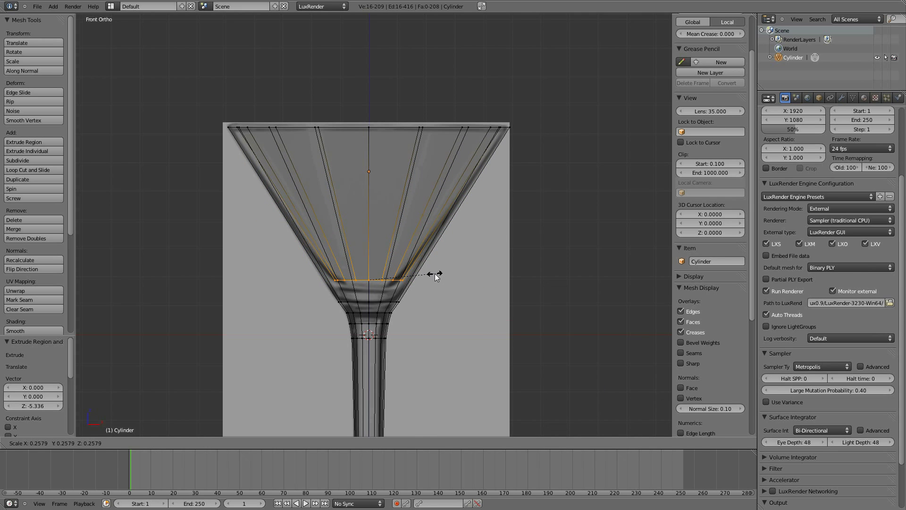
{"action": "left_click", "coordinate": [435, 275]}
{"action": "key", "text": "e"}
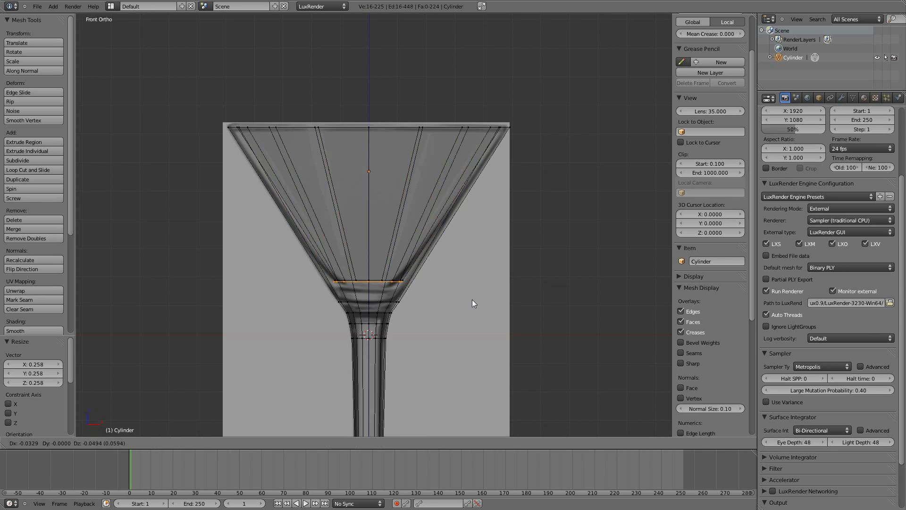
{"action": "key", "text": "z"}
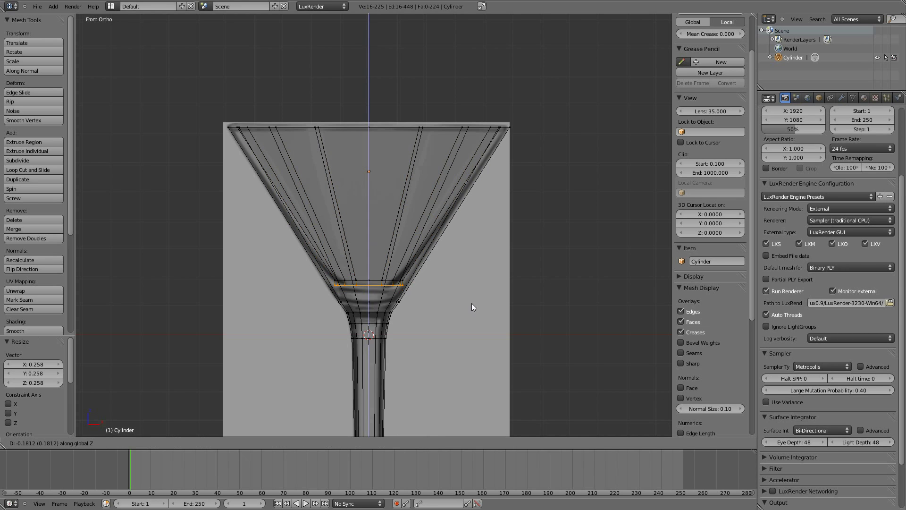
{"action": "left_click", "coordinate": [472, 305]}
{"action": "key", "text": "s"}
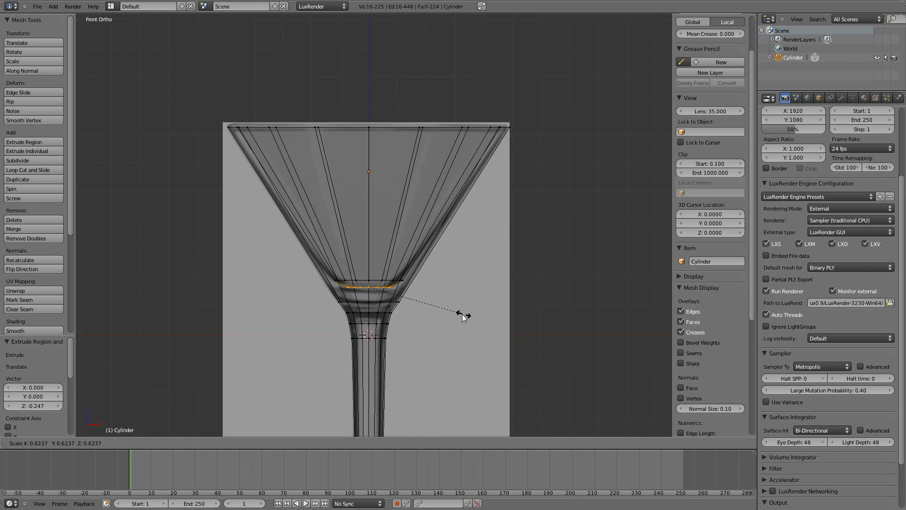
{"action": "left_click", "coordinate": [462, 315]}
- Extrude another inner ring, lower it and shrink it to follow the bowl
{"action": "key", "text": "e"}
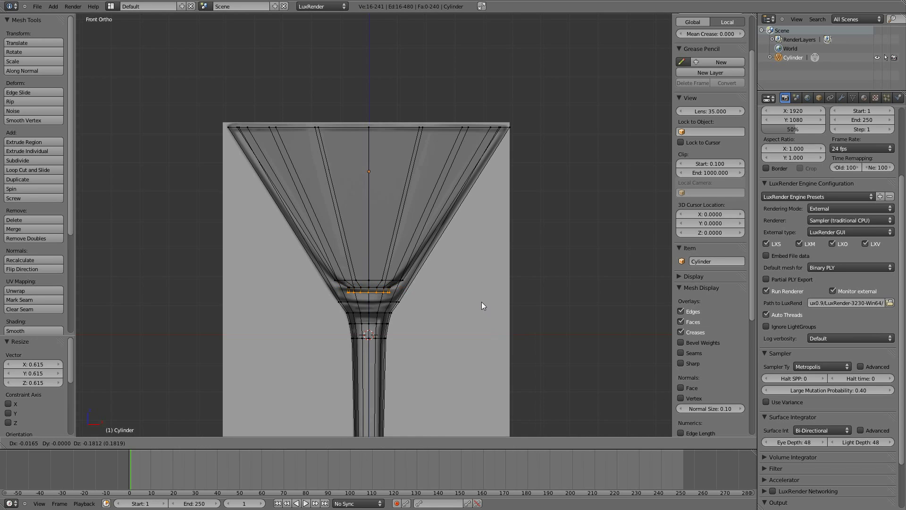
{"action": "left_click", "coordinate": [482, 301]}
{"action": "key", "text": "s"}
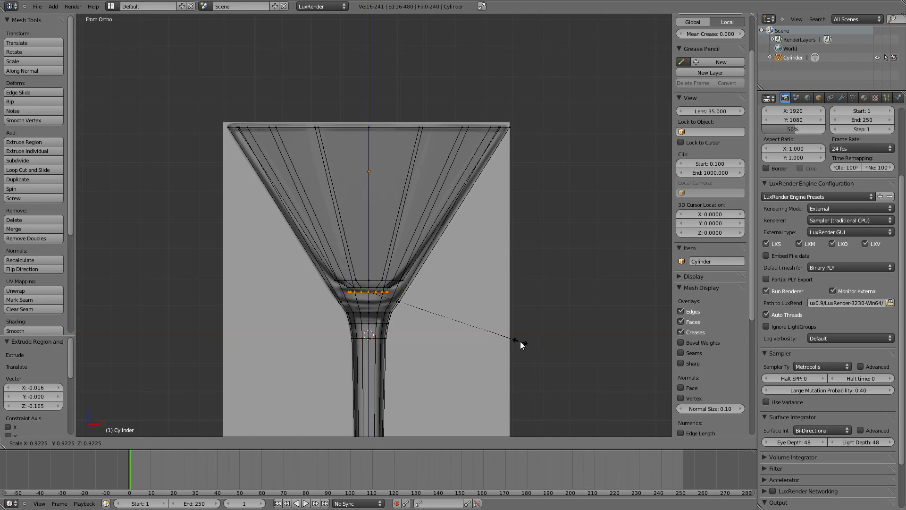
{"action": "key", "text": "Escape"}
{"action": "key", "text": "g"}
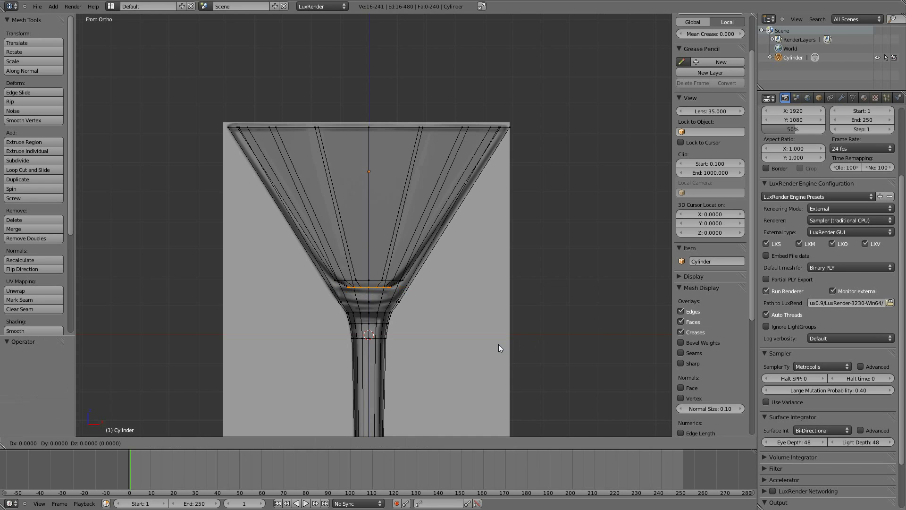
{"action": "key", "text": "z"}
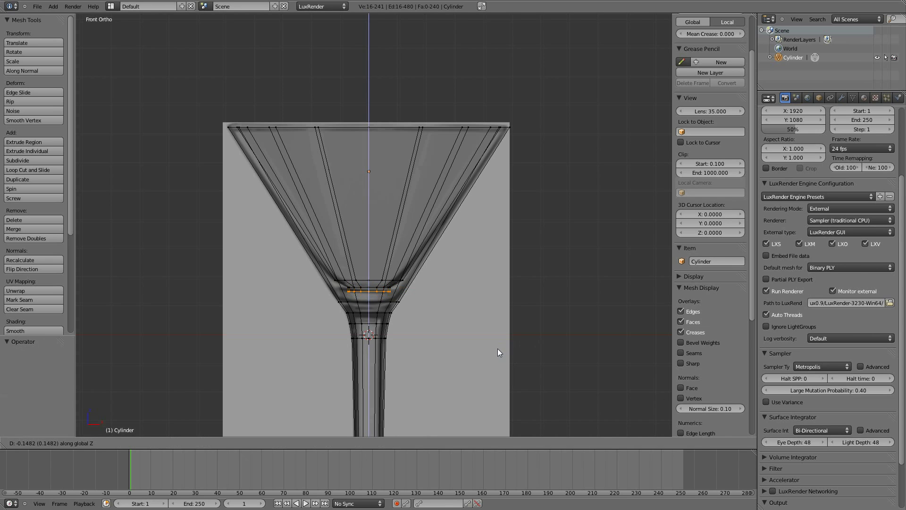
{"action": "left_click", "coordinate": [498, 349]}
{"action": "key", "text": "s"}
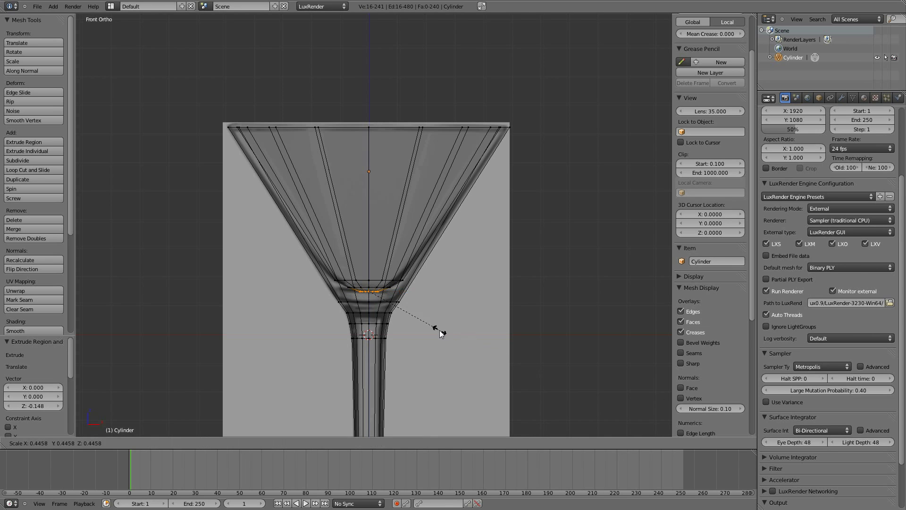
{"action": "left_click", "coordinate": [439, 330]}
- Extrude a final bottom ring, shrink it, and merge it at the center
{"action": "key", "text": "e"}
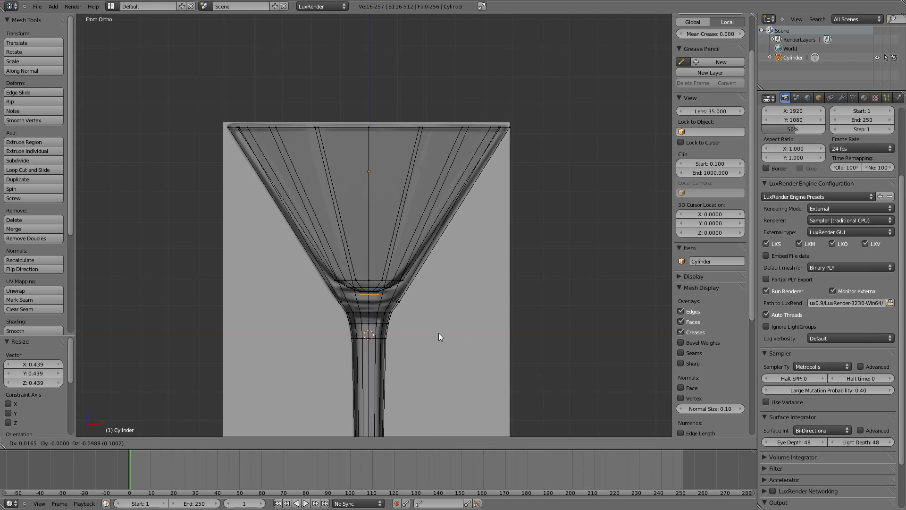
{"action": "left_click", "coordinate": [439, 333]}
{"action": "key", "text": "s"}
{"action": "left_click", "coordinate": [426, 341]}
{"action": "key", "text": "w"}
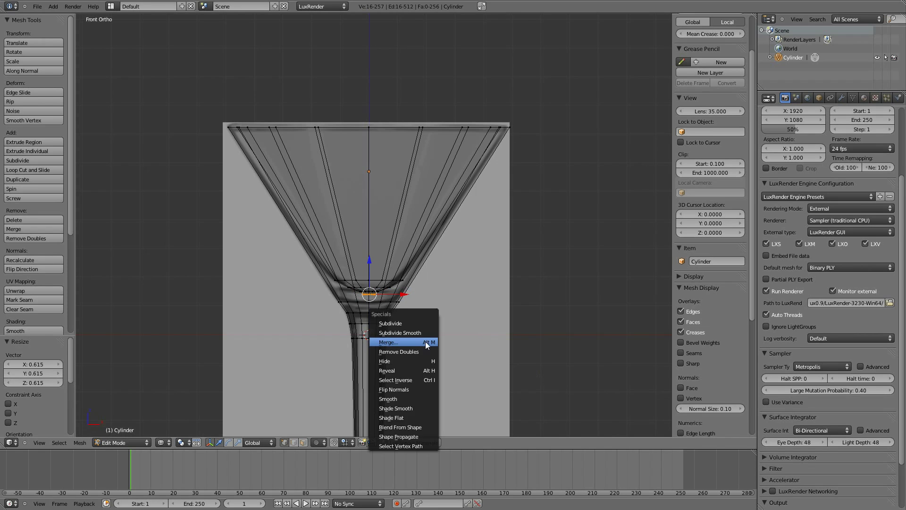
{"action": "left_click", "coordinate": [426, 342]}
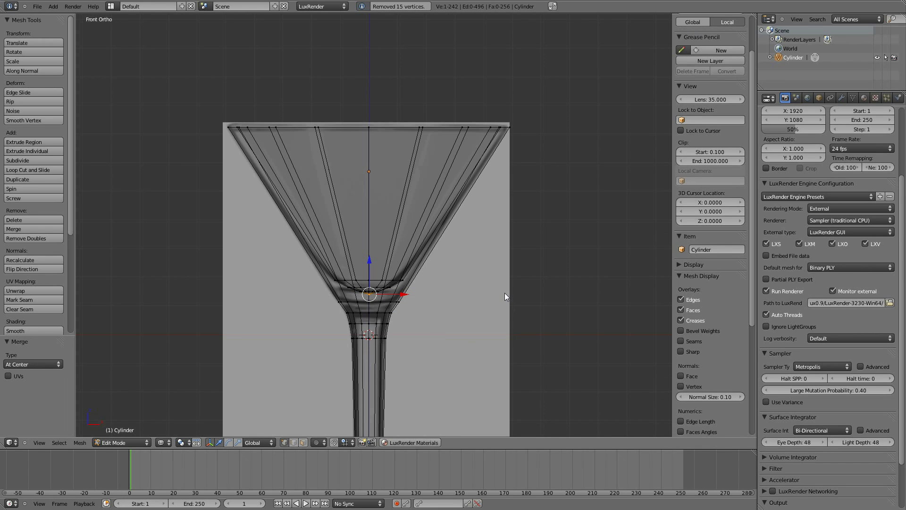
{"action": "scroll", "coordinate": [506, 296], "scroll_direction": "down", "scroll_amount": 3}
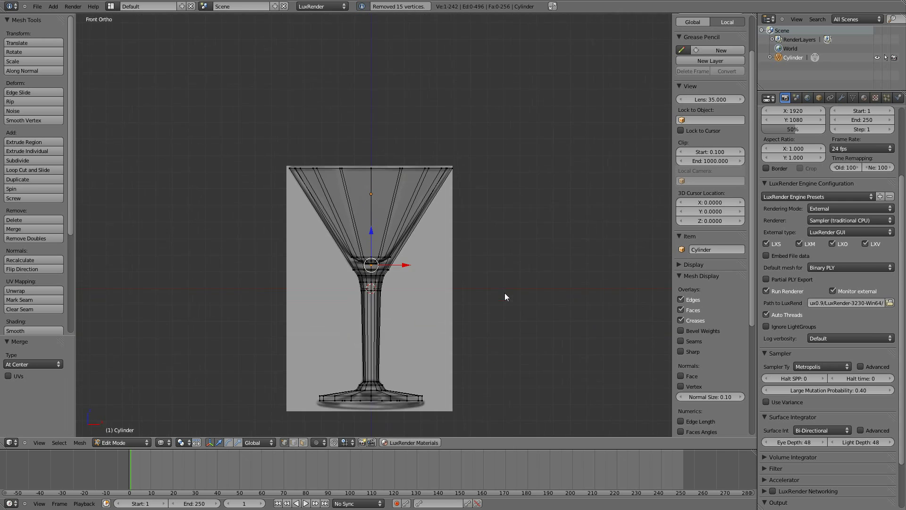
{"action": "mouse_move", "coordinate": [505, 296]}
{"action": "middle_mouse_down"}
{"action": "mouse_move", "coordinate": [494, 308]}
{"action": "mouse_move", "coordinate": [454, 300]}
{"action": "mouse_move", "coordinate": [523, 275]}
{"action": "mouse_move", "coordinate": [468, 297]}
{"action": "mouse_move", "coordinate": [505, 257]}
{"action": "mouse_move", "coordinate": [464, 307]}
{"action": "mouse_move", "coordinate": [439, 269]}
{"action": "mouse_move", "coordinate": [517, 253]}
{"action": "mouse_move", "coordinate": [498, 280]}
{"action": "middle_mouse_up"}
{"action": "key", "text": "KP_1"}
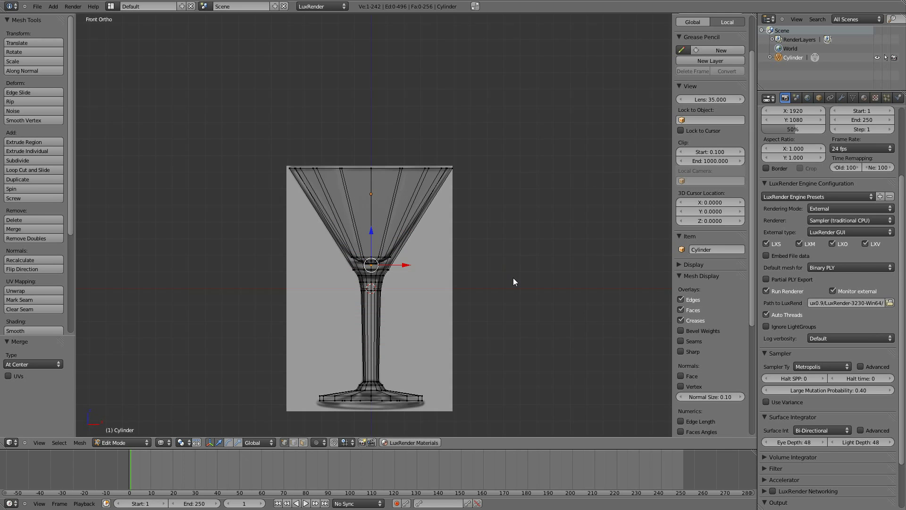
{"action": "scroll", "coordinate": [514, 281], "scroll_direction": "up", "scroll_amount": 3}
{"action": "mouse_move", "coordinate": [505, 285]}
{"action": "middle_mouse_down", "text": "shift"}
{"action": "mouse_move", "coordinate": [509, 177]}
{"action": "mouse_move", "coordinate": [515, 207]}
{"action": "middle_mouse_up", "text": "shift"}
{"action": "scroll", "coordinate": [511, 173], "scroll_direction": "down", "scroll_amount": 2}
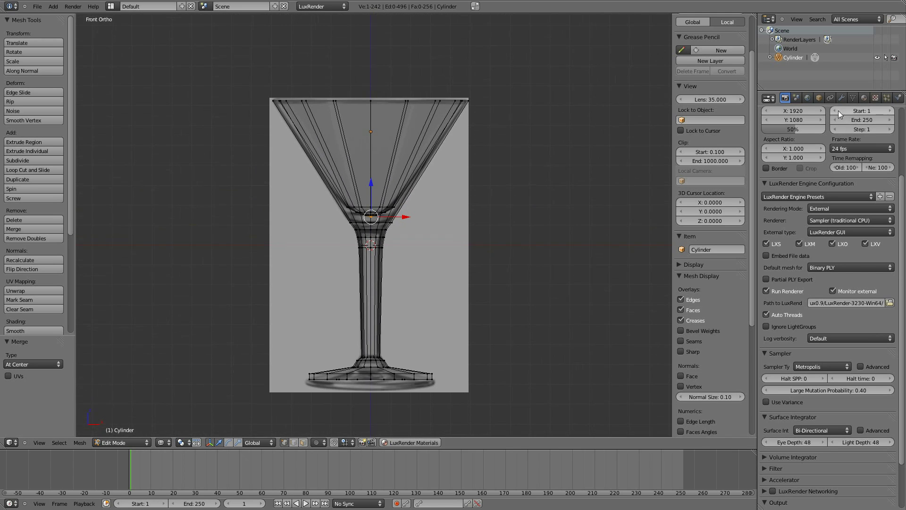
{"action": "left_click", "coordinate": [842, 99]}
- Add a Subdivision Surface modifier to the glass and view it in solid shading
{"action": "left_click", "coordinate": [794, 143]}
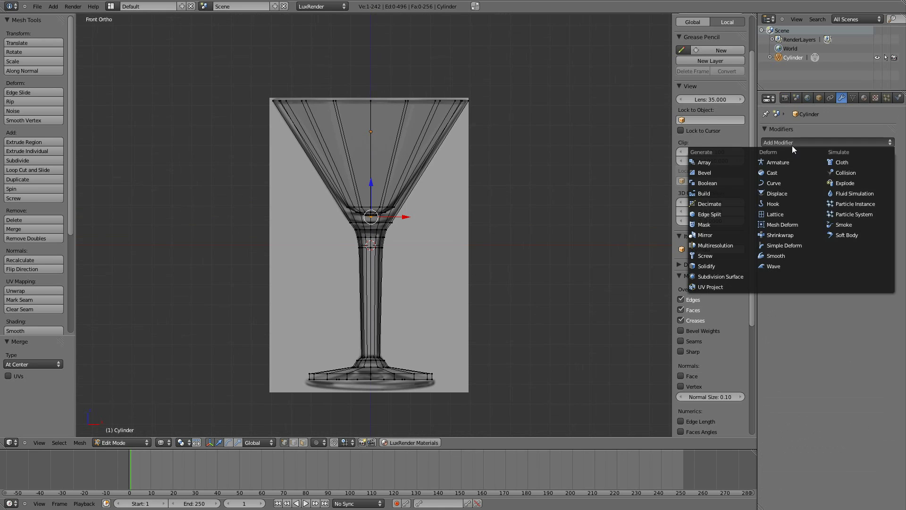
{"action": "left_click", "coordinate": [713, 277]}
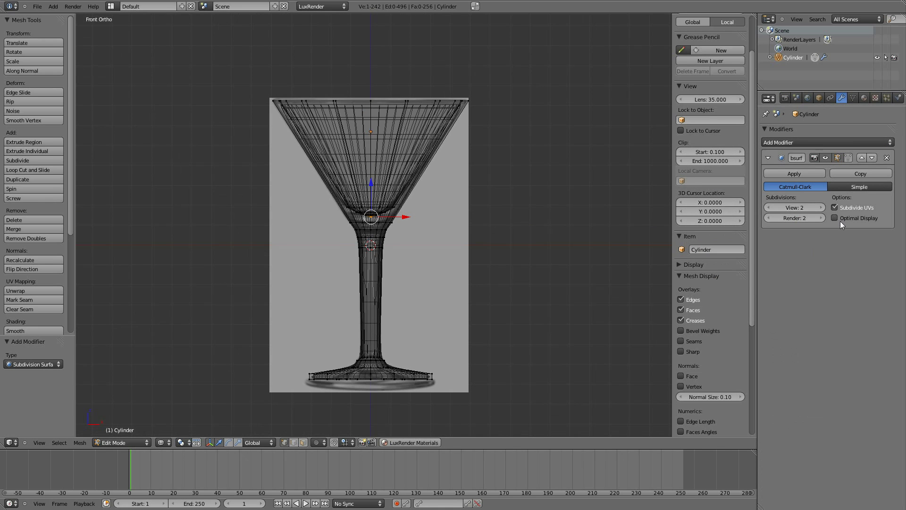
{"action": "scroll", "coordinate": [535, 280], "scroll_direction": "up", "scroll_amount": 2}
{"action": "scroll", "coordinate": [534, 282], "scroll_direction": "up", "scroll_amount": 2}
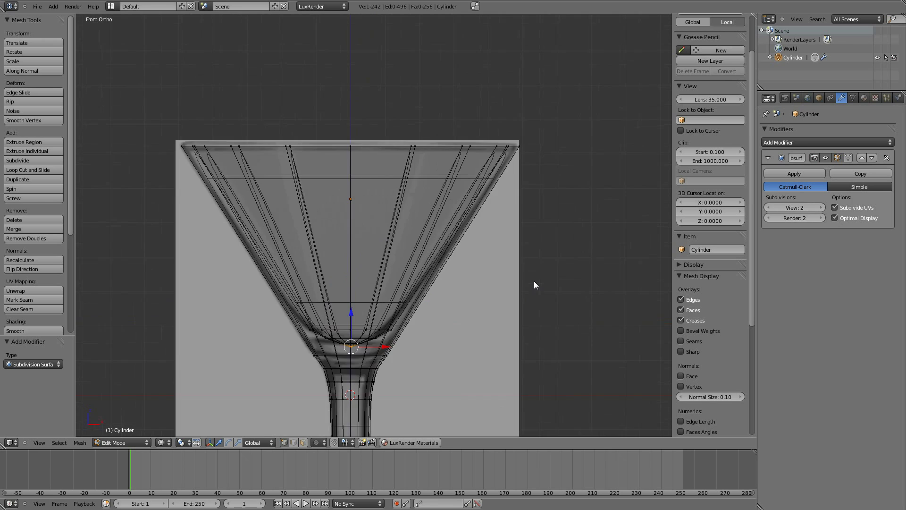
{"action": "mouse_move", "coordinate": [535, 281]}
{"action": "middle_mouse_down"}
{"action": "mouse_move", "coordinate": [531, 302]}
{"action": "mouse_move", "coordinate": [548, 298]}
{"action": "middle_mouse_up"}
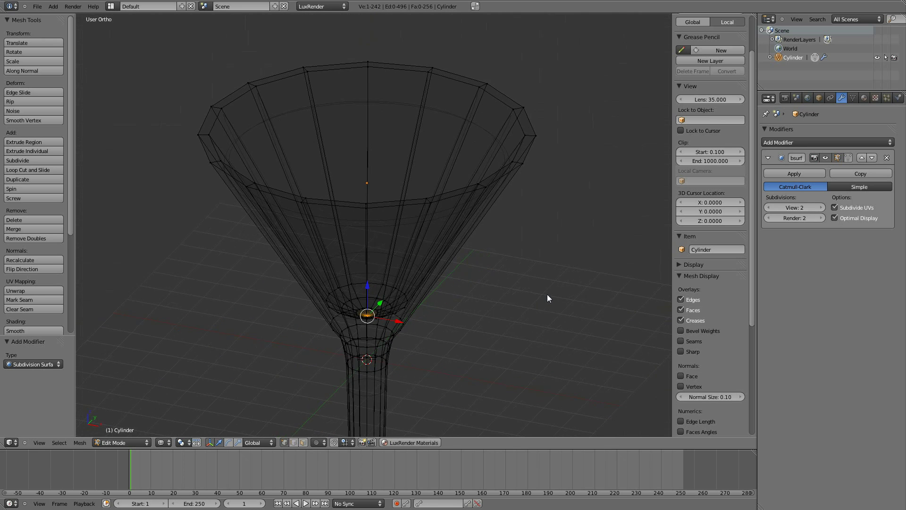
{"action": "key", "text": "z"}
{"action": "scroll", "coordinate": [547, 299], "scroll_direction": "down", "scroll_amount": 2}
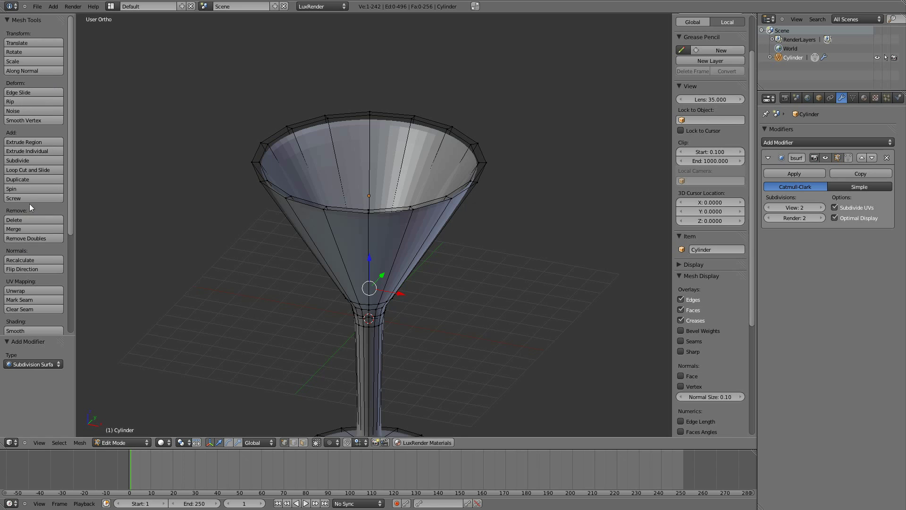
- Apply smooth shading to the glass in Object Mode, then return to Edit Mode
{"action": "key", "text": "Tab"}
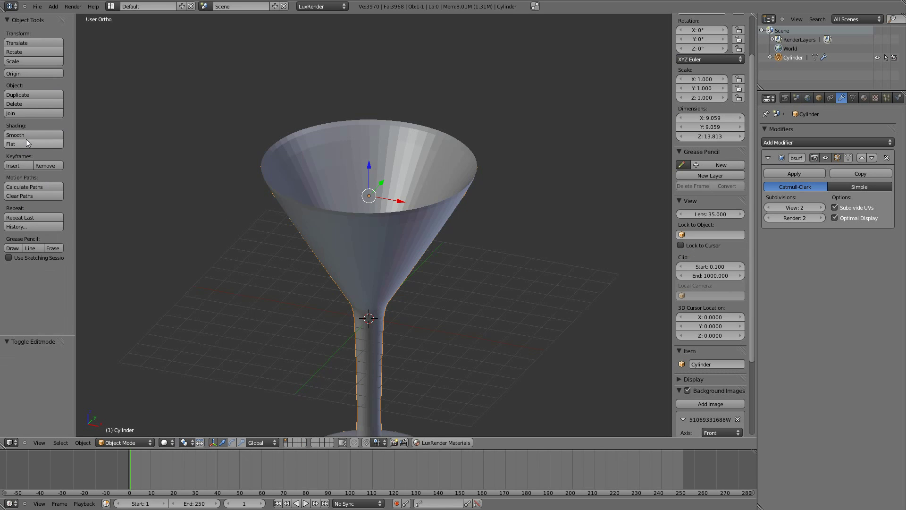
{"action": "left_click", "coordinate": [28, 135]}
{"action": "key", "text": "Tab"}
{"action": "mouse_move", "coordinate": [397, 251]}
{"action": "middle_mouse_down"}
{"action": "mouse_move", "coordinate": [473, 237]}
{"action": "mouse_move", "coordinate": [462, 230]}
{"action": "mouse_move", "coordinate": [432, 262]}
{"action": "mouse_move", "coordinate": [486, 314]}
{"action": "mouse_move", "coordinate": [484, 211]}
{"action": "mouse_move", "coordinate": [427, 259]}
{"action": "mouse_move", "coordinate": [386, 239]}
{"action": "mouse_move", "coordinate": [354, 243]}
{"action": "mouse_move", "coordinate": [288, 192]}
{"action": "middle_mouse_up"}
{"action": "scroll", "coordinate": [432, 265], "scroll_direction": "up", "scroll_amount": 3}
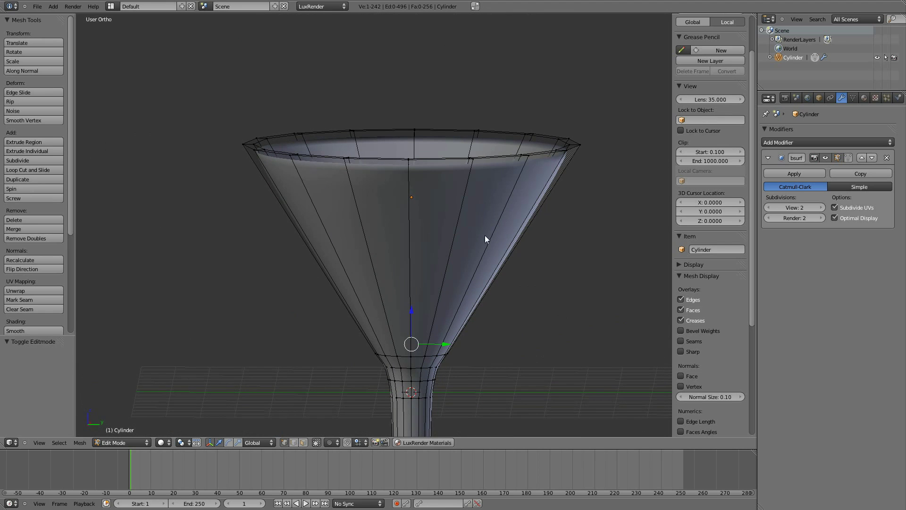
- Cut an edge loop on the bowl's outer wall just below the rim
{"action": "middle_click_drag", "start_coordinate": [485, 239], "coordinate": [577, 239]}
{"action": "key", "text": "ctrl+r"}
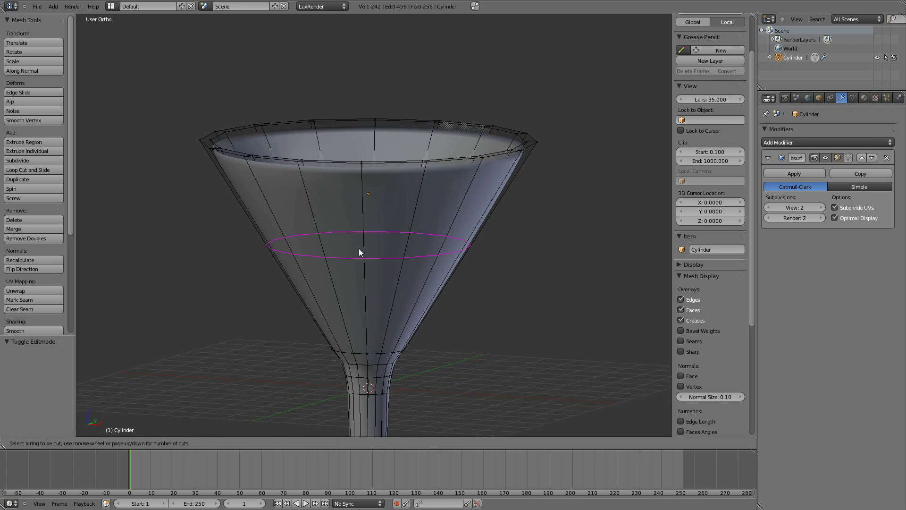
{"action": "left_click", "coordinate": [360, 250]}
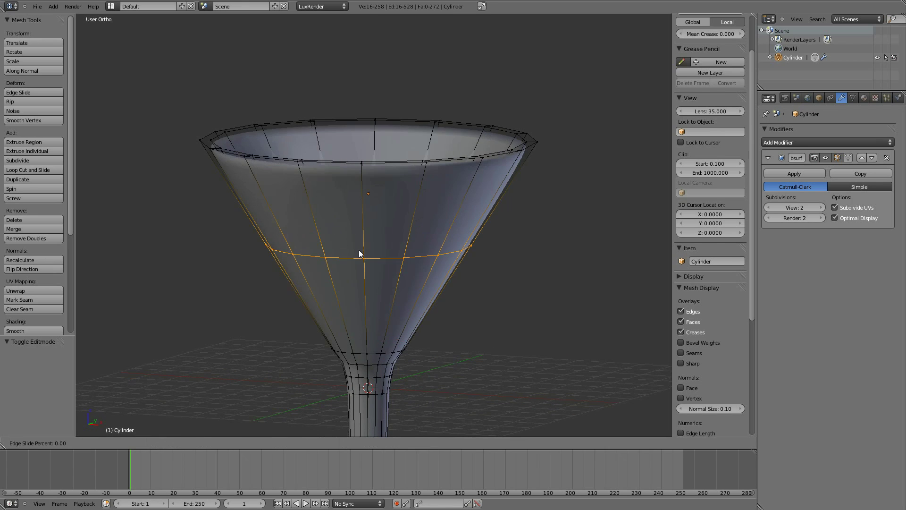
{"action": "left_click", "coordinate": [342, 162]}
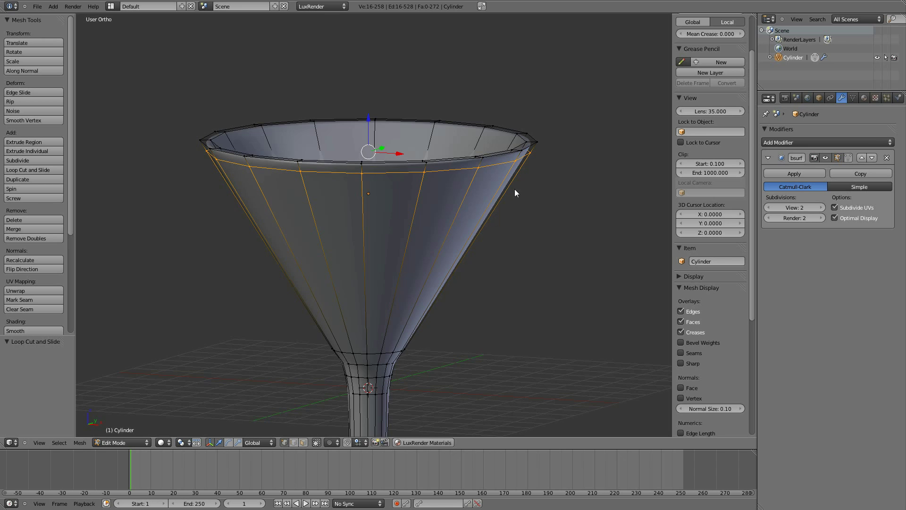
- Cut a matching edge loop on the bowl's inner wall near the rim
{"action": "mouse_move", "coordinate": [515, 190]}
{"action": "middle_mouse_down"}
{"action": "mouse_move", "coordinate": [429, 246]}
{"action": "mouse_move", "coordinate": [369, 171]}
{"action": "middle_mouse_up"}
{"action": "key", "text": "ctrl+r"}
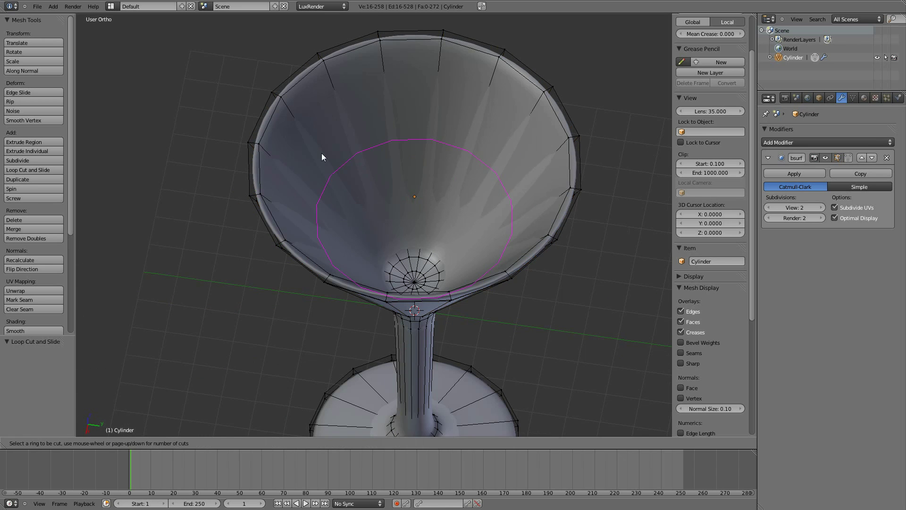
{"action": "left_click", "coordinate": [319, 148]}
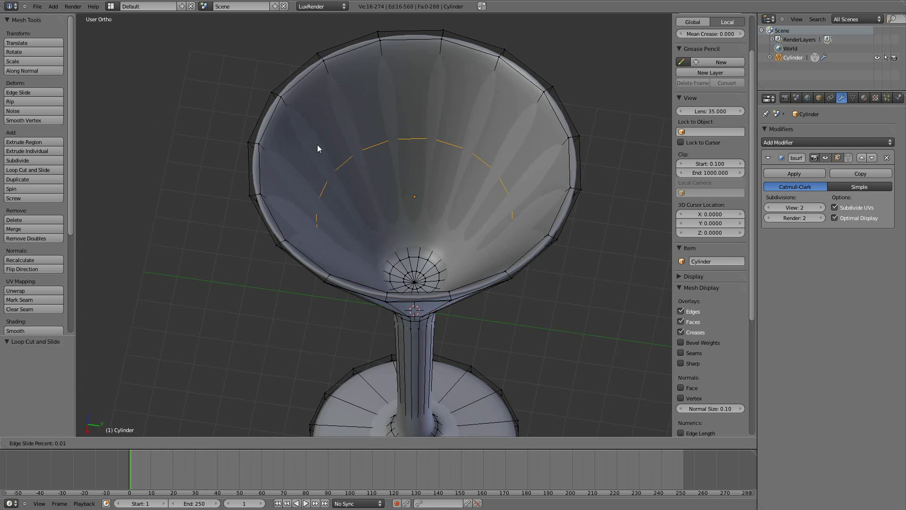
{"action": "left_click", "coordinate": [296, 118]}
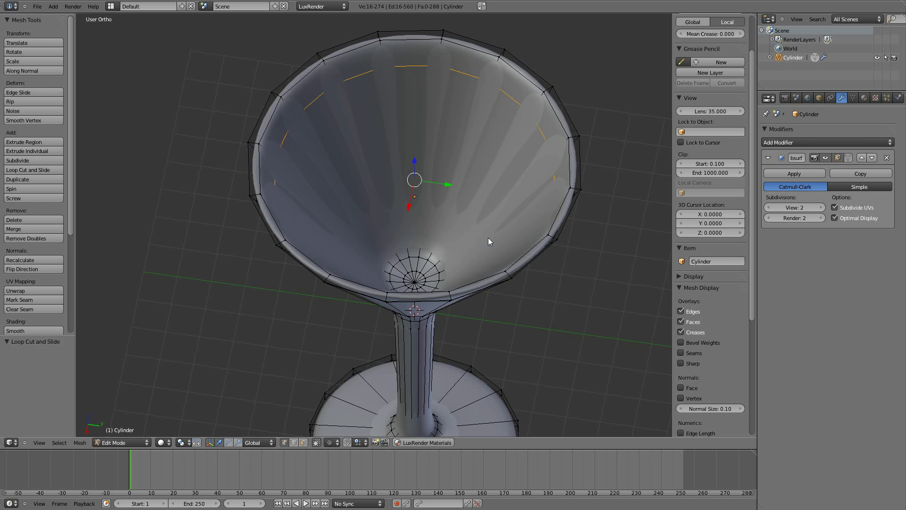
{"action": "mouse_move", "coordinate": [489, 242]}
{"action": "middle_mouse_down"}
{"action": "mouse_move", "coordinate": [559, 302]}
{"action": "mouse_move", "coordinate": [573, 220]}
{"action": "mouse_move", "coordinate": [530, 297]}
{"action": "mouse_move", "coordinate": [501, 212]}
{"action": "mouse_move", "coordinate": [479, 293]}
{"action": "middle_mouse_up"}
{"action": "scroll", "coordinate": [484, 295], "scroll_direction": "up", "scroll_amount": 3}
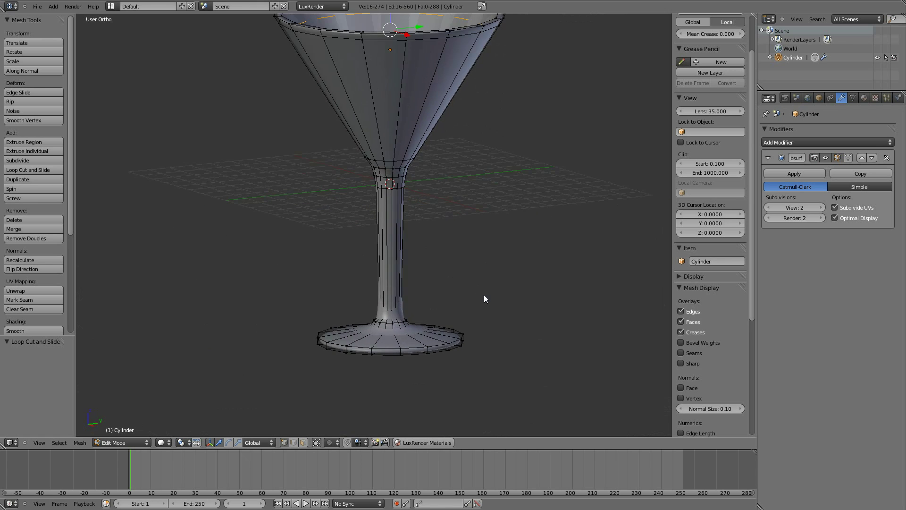
- In front ortho view, cut a loop into the glass foot just above its bottom edge
{"action": "key", "text": "KP_1"}
{"action": "key", "text": "KP_5"}
{"action": "key", "text": "KP_5"}
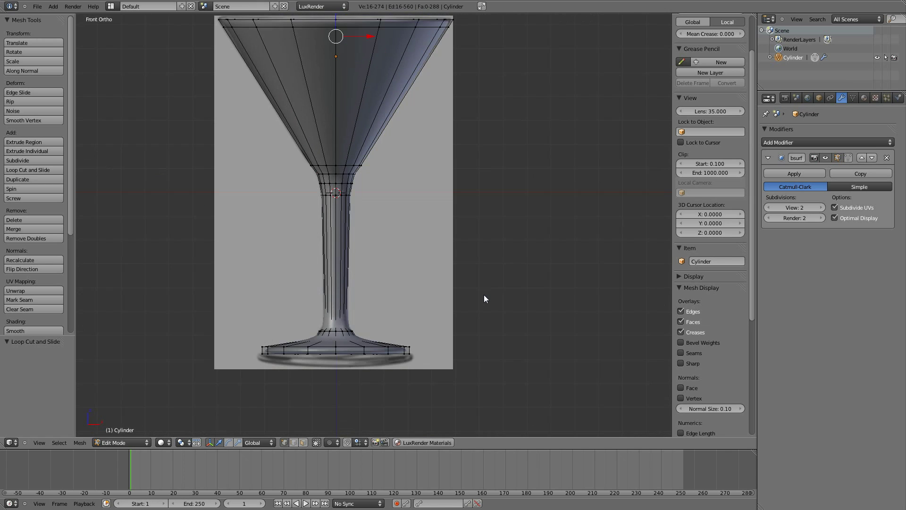
{"action": "middle_click_drag", "start_coordinate": [484, 295], "coordinate": [512, 268], "text": "shift"}
{"action": "scroll", "coordinate": [512, 268], "scroll_direction": "up", "scroll_amount": 3}
{"action": "middle_click_drag", "start_coordinate": [491, 302], "coordinate": [483, 254], "text": "shift"}
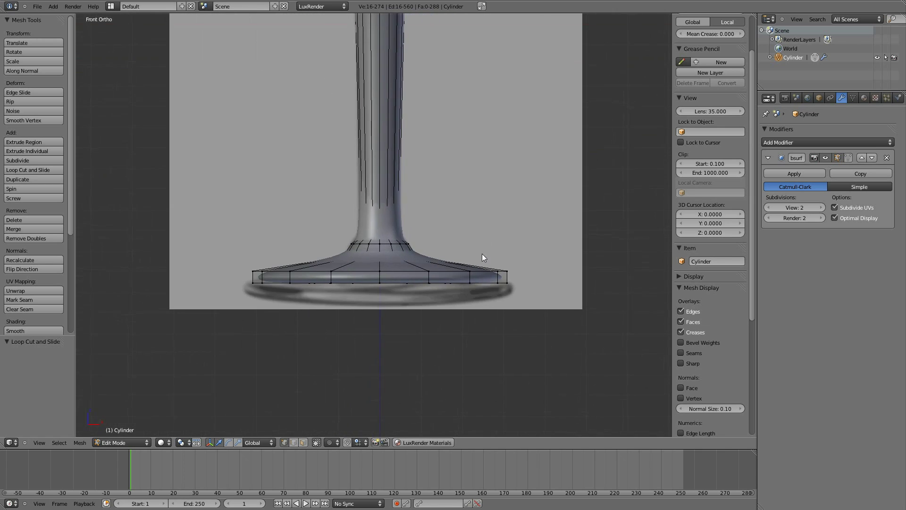
{"action": "key", "text": "ctrl+r"}
{"action": "left_click", "coordinate": [380, 277]}
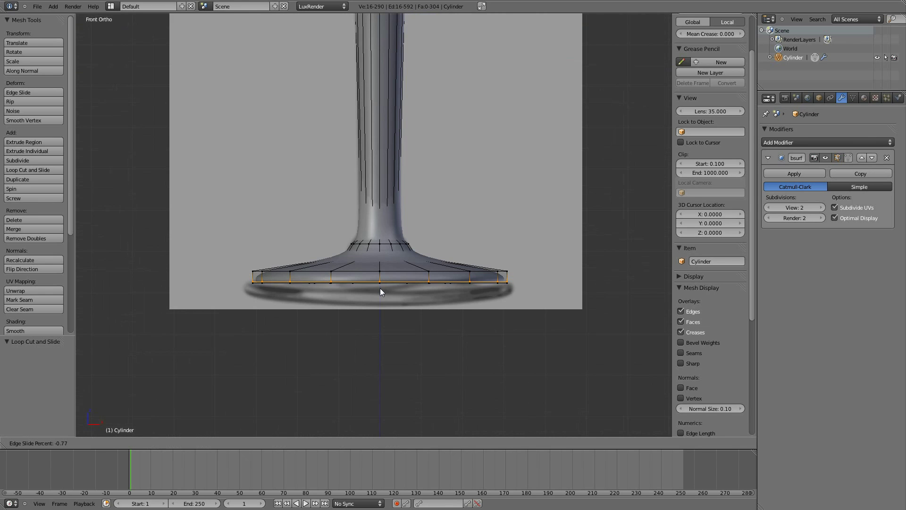
{"action": "left_click", "coordinate": [381, 289]}
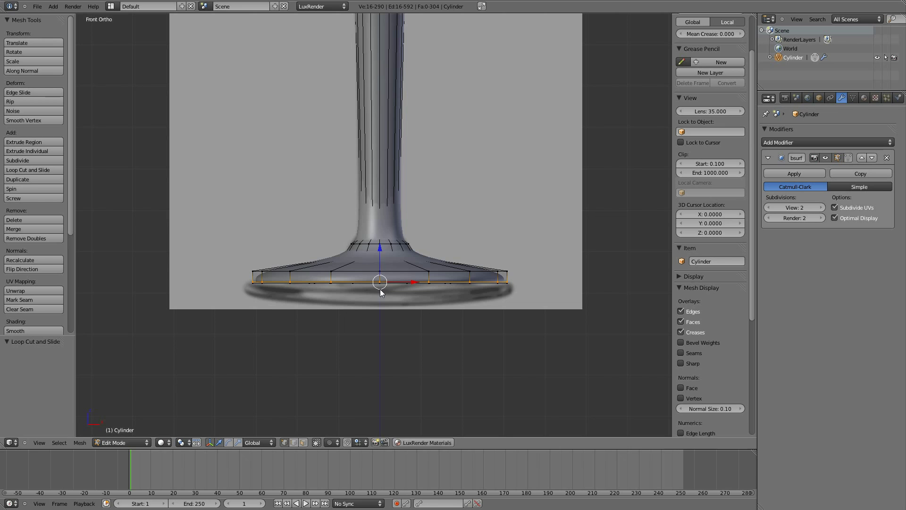
{"action": "middle_click_drag", "start_coordinate": [562, 304], "coordinate": [517, 378], "text": "shift"}
{"action": "scroll", "coordinate": [480, 317], "scroll_direction": "down", "scroll_amount": 1}
{"action": "scroll", "coordinate": [480, 312], "scroll_direction": "down", "scroll_amount": 2}
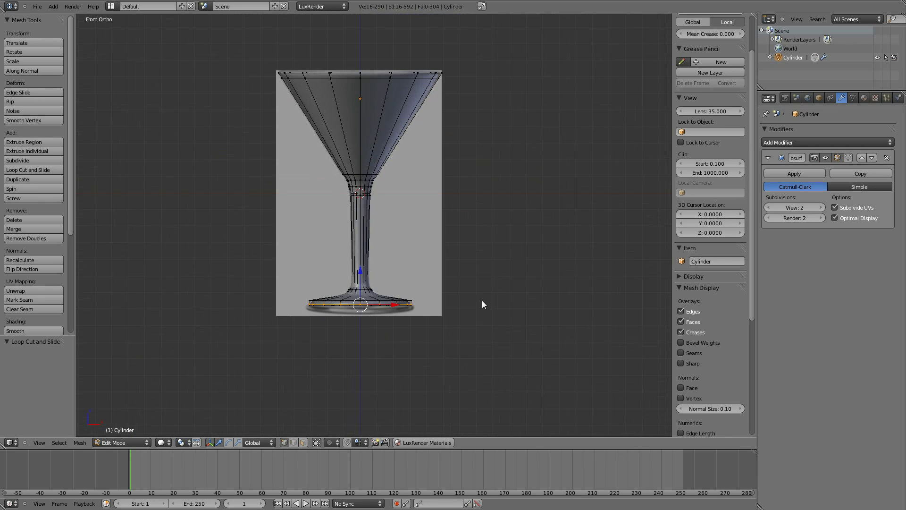
{"action": "mouse_move", "coordinate": [478, 299]}
{"action": "middle_mouse_down"}
{"action": "mouse_move", "coordinate": [444, 296]}
{"action": "mouse_move", "coordinate": [507, 294]}
{"action": "middle_mouse_up"}
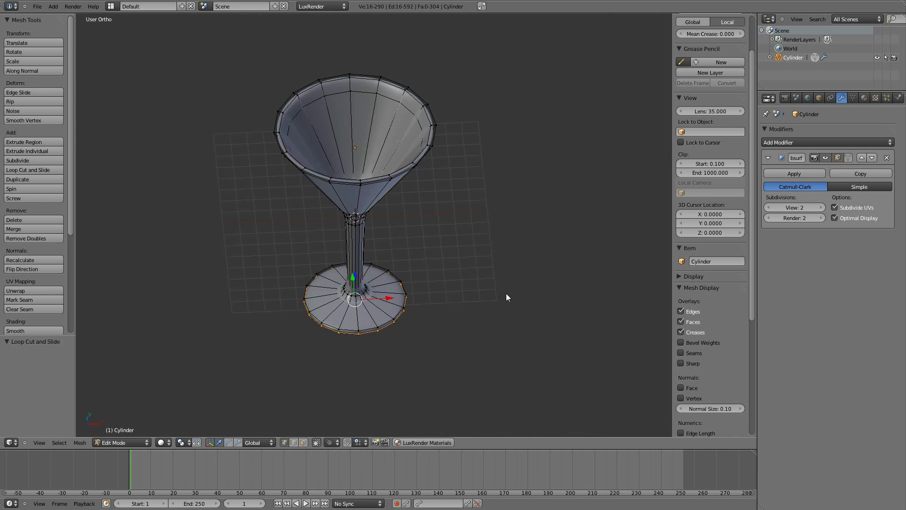
{"action": "scroll", "coordinate": [506, 294], "scroll_direction": "up", "scroll_amount": 2}
{"action": "middle_click_drag", "start_coordinate": [449, 269], "coordinate": [475, 250]}
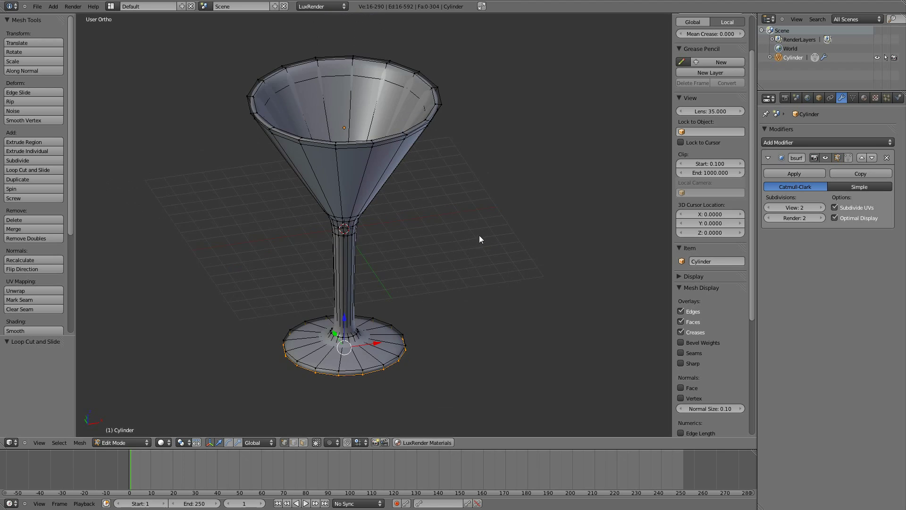
- Show the World tab's LuxRender settings and volumes, then orbit down into the bowl
{"action": "left_click", "coordinate": [809, 98]}
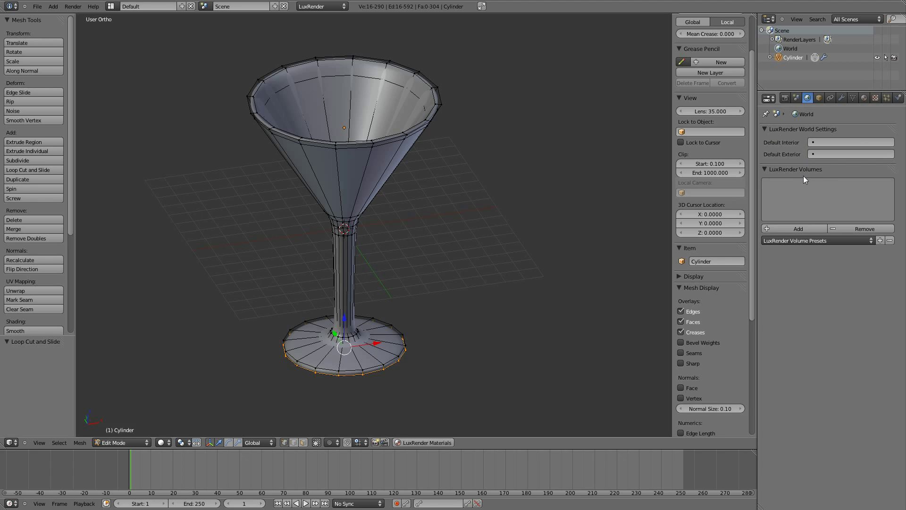
{"action": "middle_click_drag", "start_coordinate": [530, 178], "coordinate": [512, 199]}
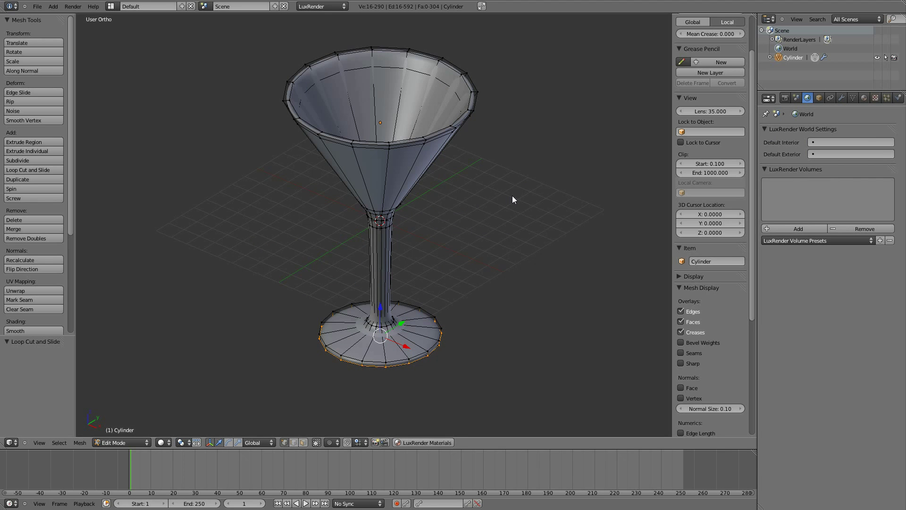
{"action": "mouse_move", "coordinate": [514, 221]}
{"action": "middle_mouse_down"}
{"action": "mouse_move", "coordinate": [538, 212]}
{"action": "mouse_move", "coordinate": [547, 191]}
{"action": "mouse_move", "coordinate": [478, 192]}
{"action": "middle_mouse_up"}
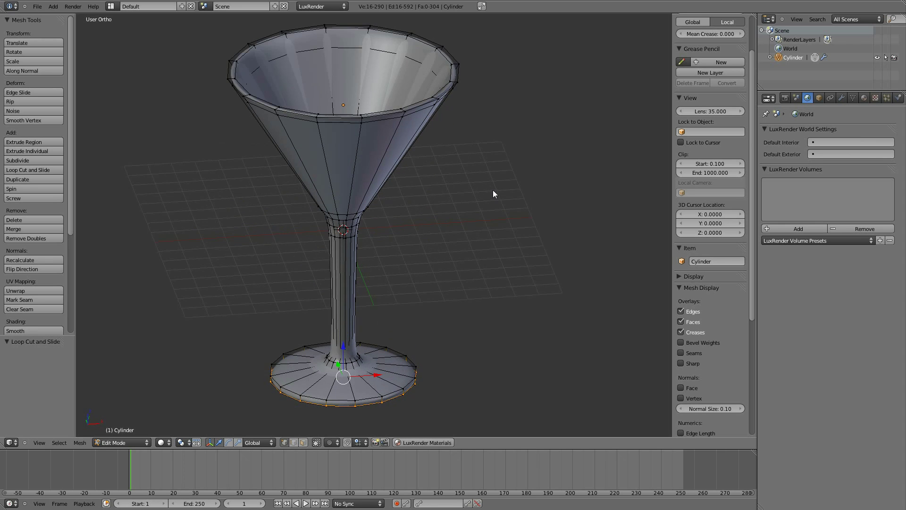
{"action": "scroll", "coordinate": [494, 195], "scroll_direction": "up", "scroll_amount": 1}
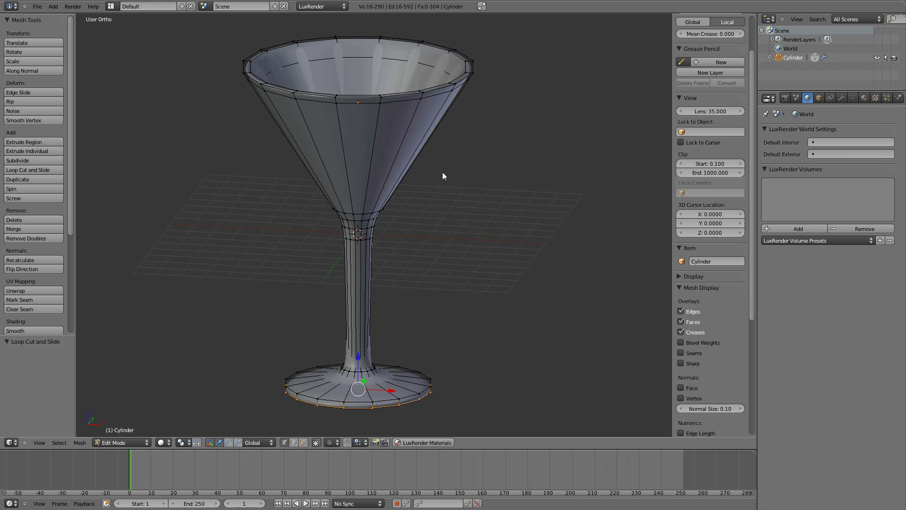
{"action": "mouse_move", "coordinate": [461, 189]}
{"action": "middle_mouse_down"}
{"action": "mouse_move", "coordinate": [475, 255]}
{"action": "mouse_move", "coordinate": [449, 251]}
{"action": "mouse_move", "coordinate": [498, 238]}
{"action": "middle_mouse_up"}
{"action": "key", "text": "ctrl+r"}
- Place and fix the extra inner loop near the bowl rim
{"action": "left_click", "coordinate": [382, 147]}
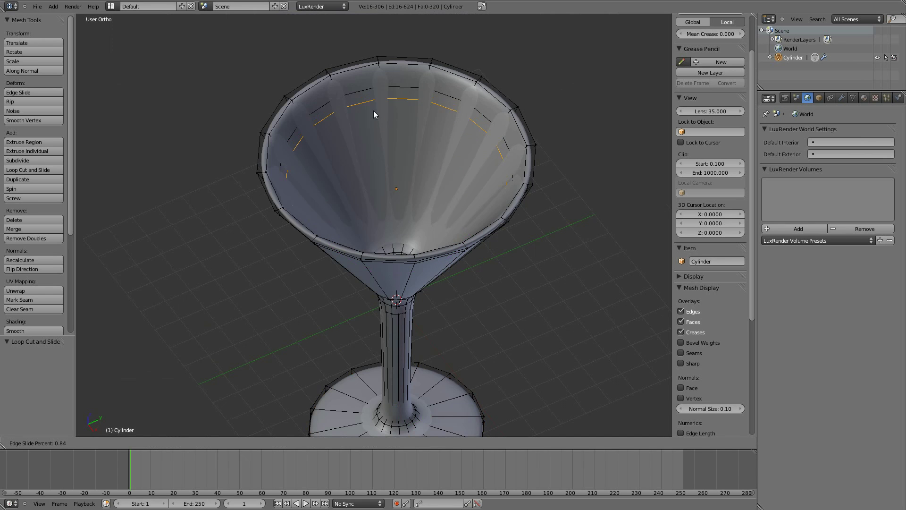
{"action": "left_click", "coordinate": [375, 113]}
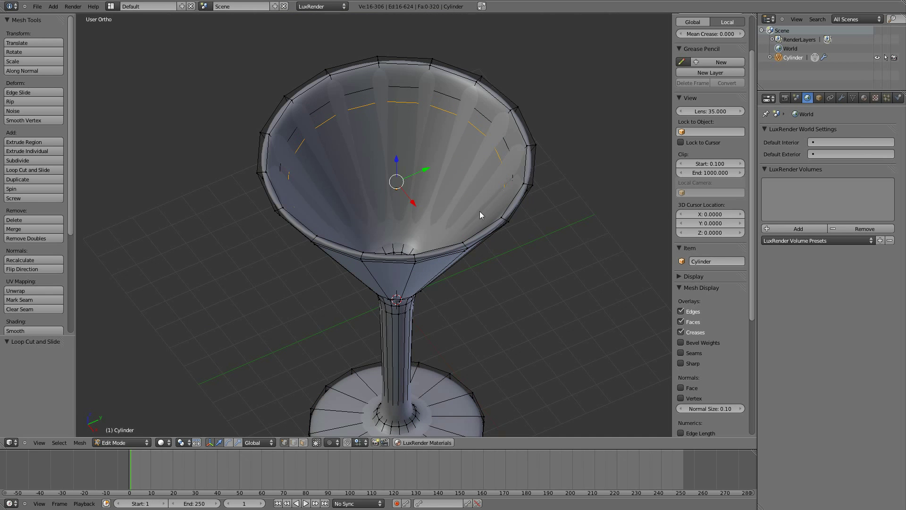
{"action": "middle_click_drag", "start_coordinate": [479, 211], "coordinate": [588, 182]}
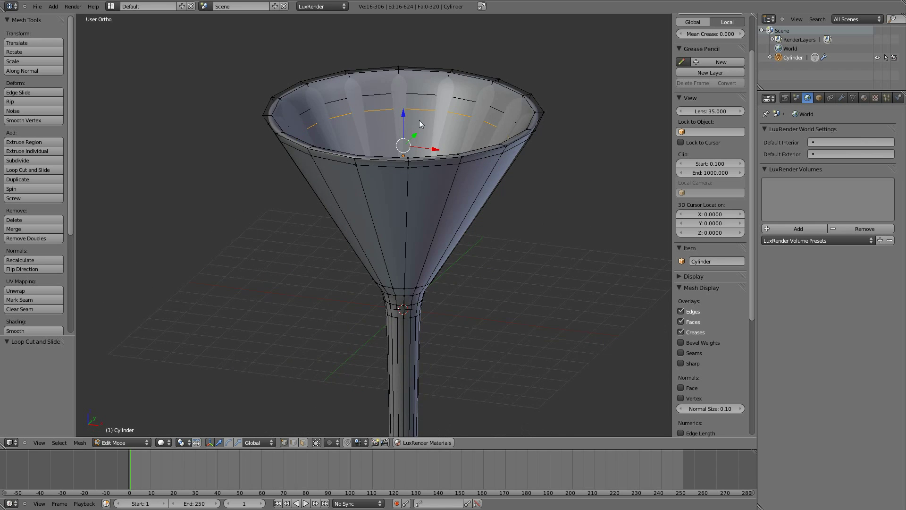
- In front ortho wireframe, hide the inner rim loop and select the linked inner bowl surface
{"action": "key", "text": "KP_1"}
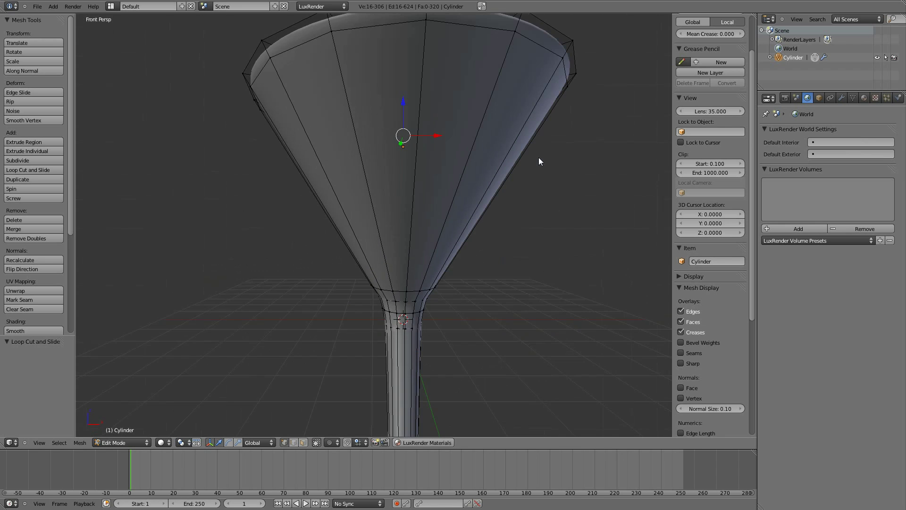
{"action": "key", "text": "KP_5"}
{"action": "key", "text": "z"}
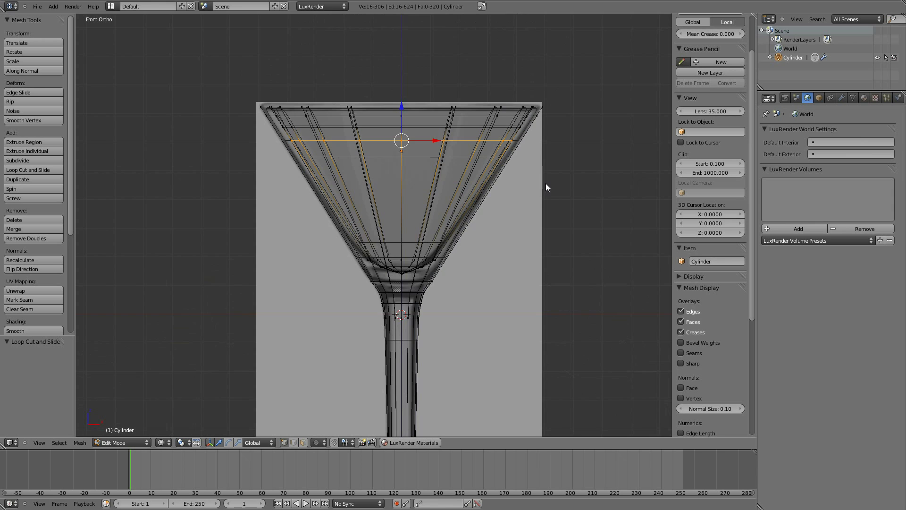
{"action": "mouse_move", "coordinate": [544, 185]}
{"action": "middle_mouse_down"}
{"action": "mouse_move", "coordinate": [549, 178]}
{"action": "mouse_move", "coordinate": [529, 202]}
{"action": "mouse_move", "coordinate": [495, 191]}
{"action": "middle_mouse_up"}
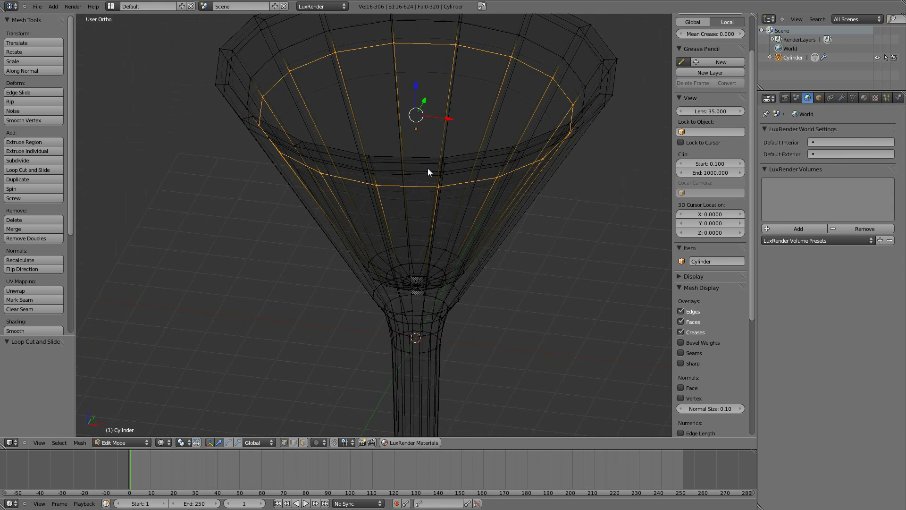
{"action": "right_click", "coordinate": [305, 42], "text": "alt"}
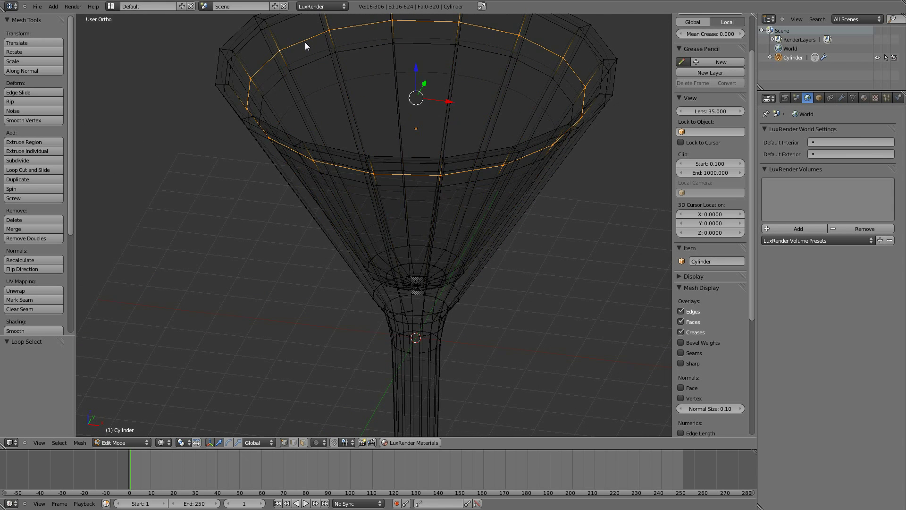
{"action": "middle_click_drag", "start_coordinate": [386, 85], "coordinate": [373, 130]}
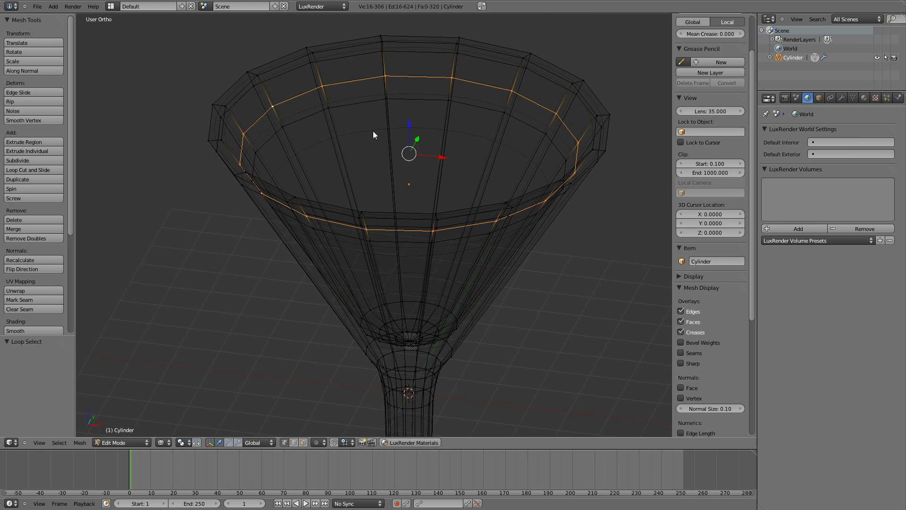
{"action": "key", "text": "h"}
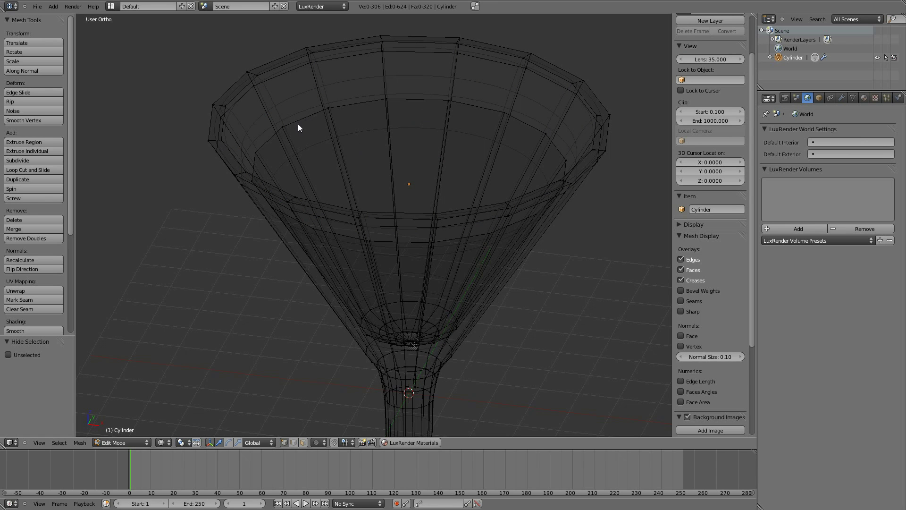
{"action": "key", "text": "l"}
- Separate the selected inner bowl surface into its own object and return to Object Mode
{"action": "middle_click_drag", "start_coordinate": [473, 210], "coordinate": [505, 174]}
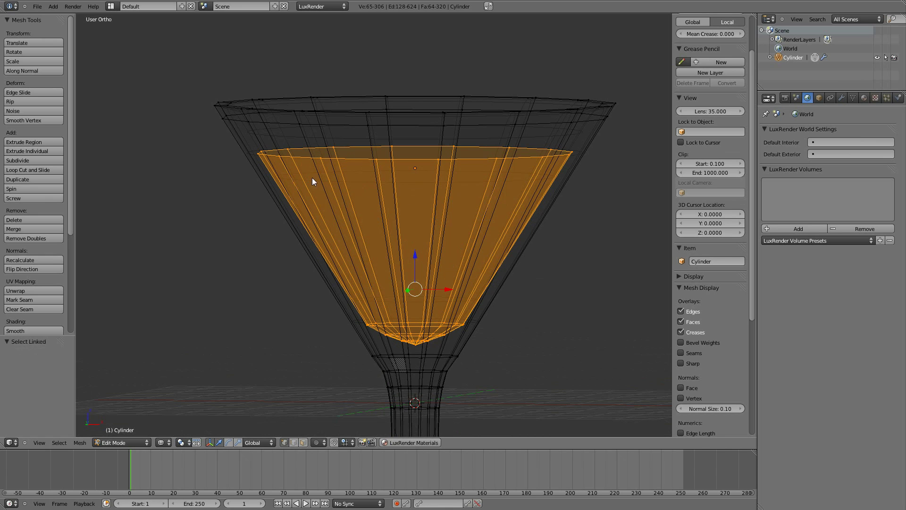
{"action": "key", "text": "p"}
{"action": "left_click", "coordinate": [380, 224]}
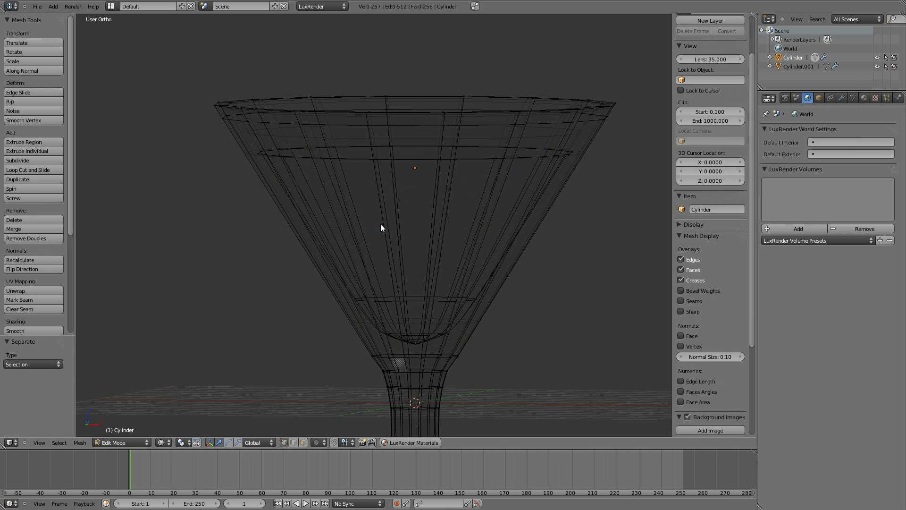
{"action": "mouse_move", "coordinate": [526, 229]}
{"action": "middle_mouse_down"}
{"action": "mouse_move", "coordinate": [512, 245]}
{"action": "mouse_move", "coordinate": [404, 245]}
{"action": "mouse_move", "coordinate": [470, 272]}
{"action": "middle_mouse_up"}
{"action": "key", "text": "Tab"}
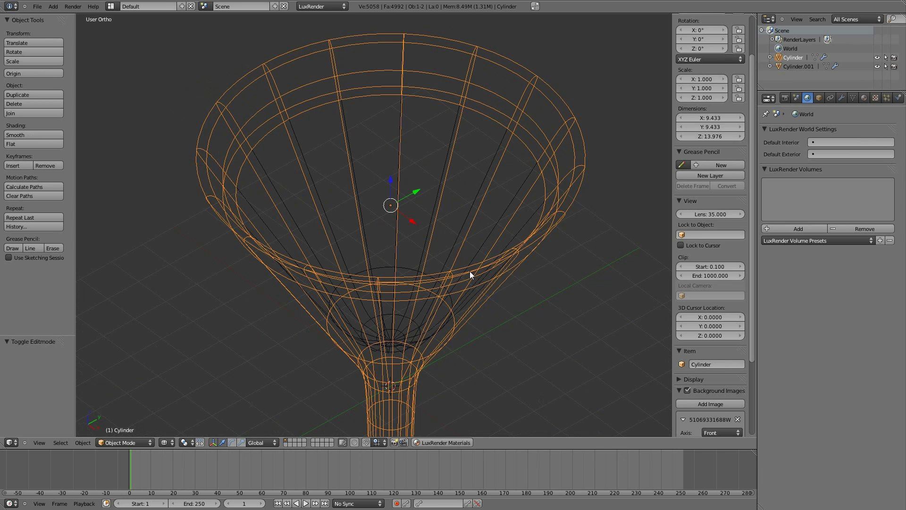
- Select the separated liquid object Cylinder.001 in front ortho view and inspect it
{"action": "middle_click_drag", "start_coordinate": [508, 230], "coordinate": [542, 231]}
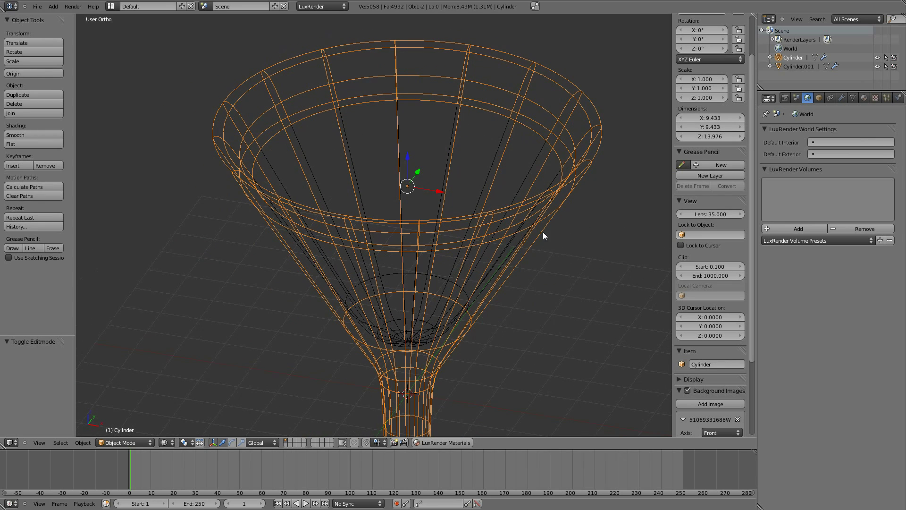
{"action": "mouse_move", "coordinate": [501, 230]}
{"action": "middle_mouse_down"}
{"action": "mouse_move", "coordinate": [520, 194]}
{"action": "mouse_move", "coordinate": [340, 155]}
{"action": "middle_mouse_up"}
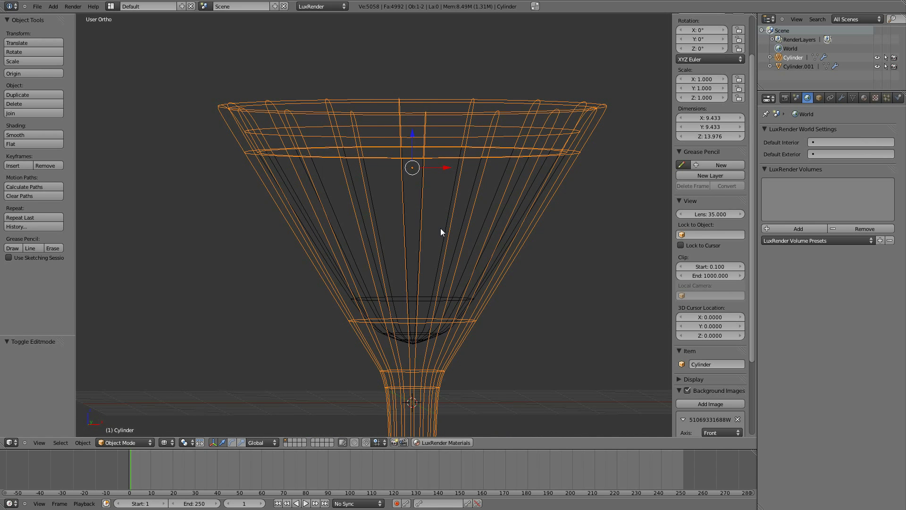
{"action": "middle_click_drag", "start_coordinate": [448, 208], "coordinate": [442, 218]}
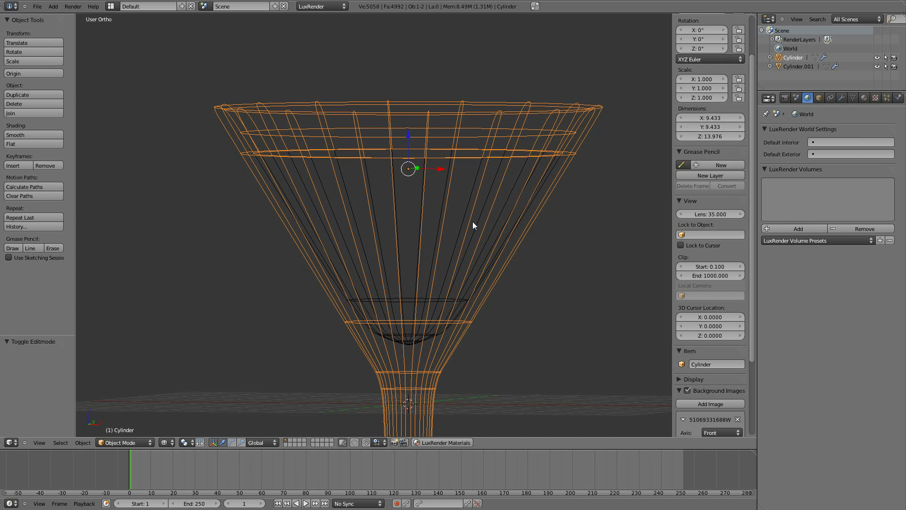
{"action": "mouse_move", "coordinate": [472, 224]}
{"action": "middle_mouse_down"}
{"action": "mouse_move", "coordinate": [516, 253]}
{"action": "mouse_move", "coordinate": [497, 264]}
{"action": "middle_mouse_up"}
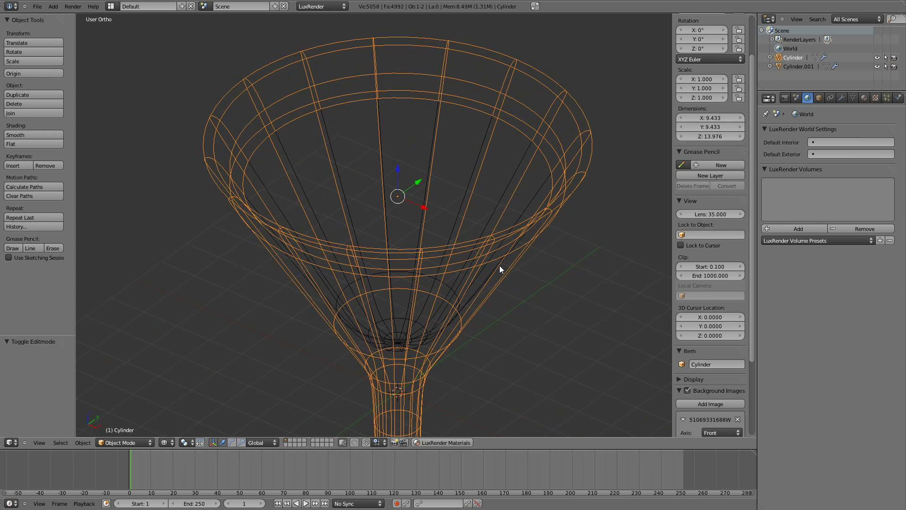
{"action": "mouse_move", "coordinate": [498, 276]}
{"action": "middle_mouse_down"}
{"action": "mouse_move", "coordinate": [519, 275]}
{"action": "mouse_move", "coordinate": [510, 219]}
{"action": "middle_mouse_up"}
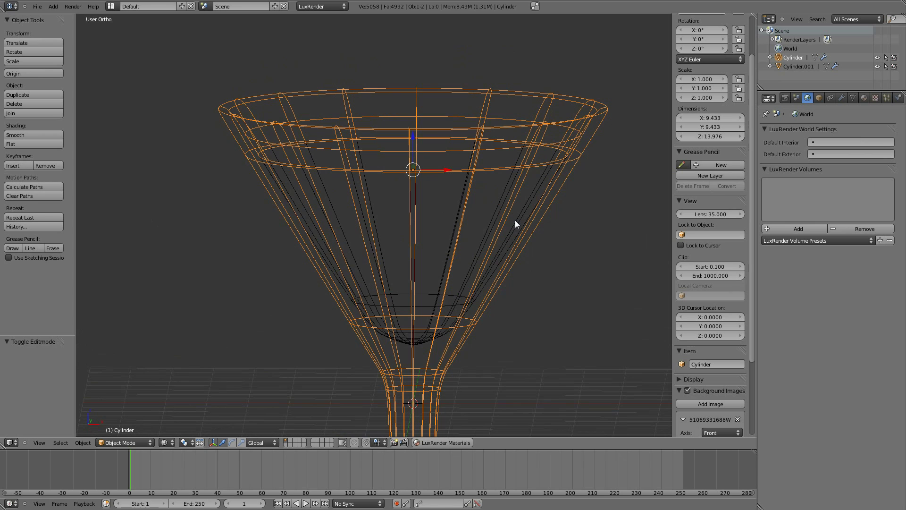
{"action": "key", "text": "KP_1"}
{"action": "key", "text": "KP_5"}
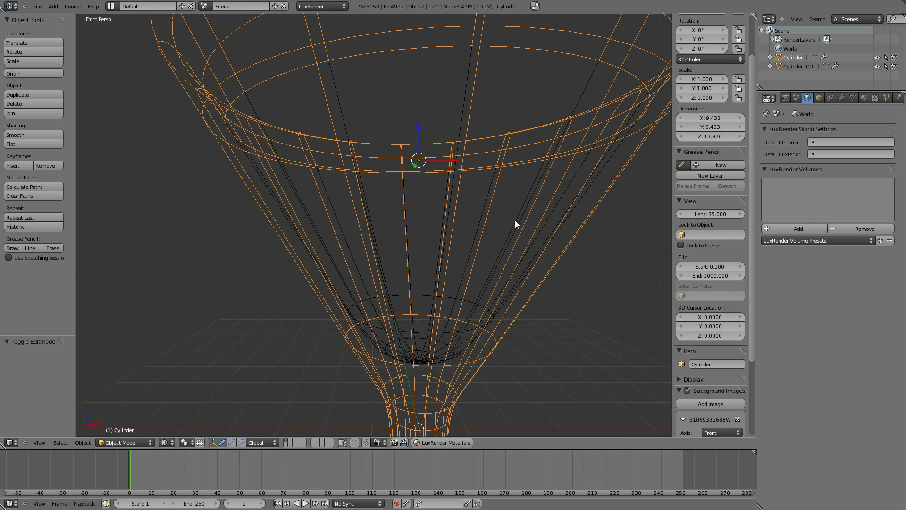
{"action": "key", "text": "KP_5"}
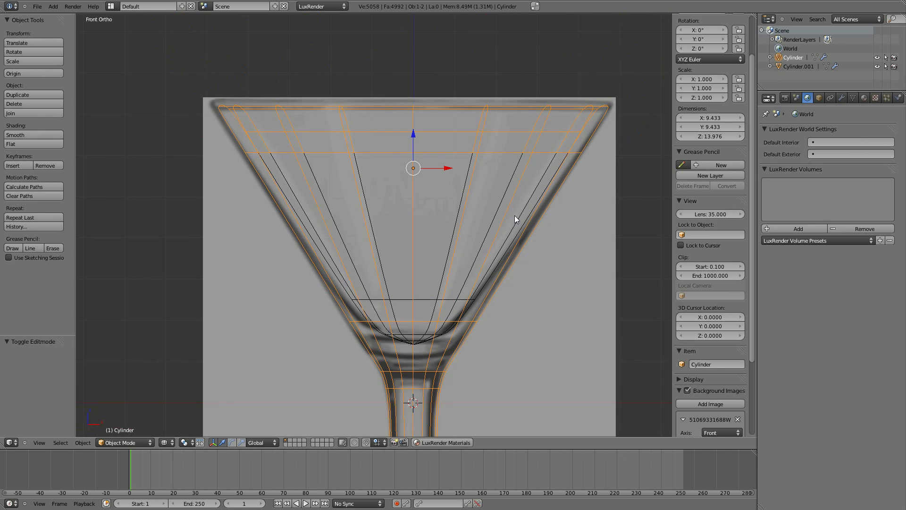
{"action": "key", "text": "Tab"}
{"action": "key", "text": "Tab"}
{"action": "right_click", "coordinate": [411, 195]}
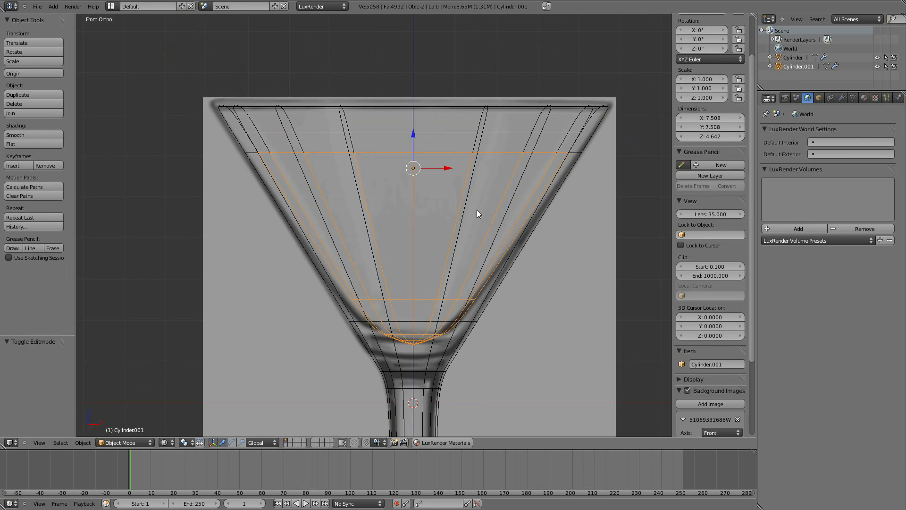
{"action": "middle_click_drag", "start_coordinate": [558, 224], "coordinate": [527, 244], "text": "shift"}
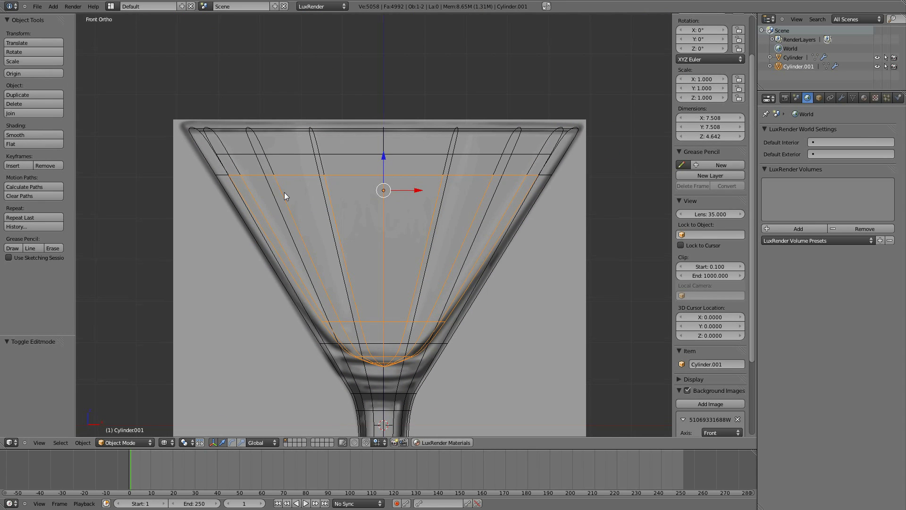
{"action": "middle_click_drag", "start_coordinate": [454, 243], "coordinate": [454, 289], "text": "shift"}
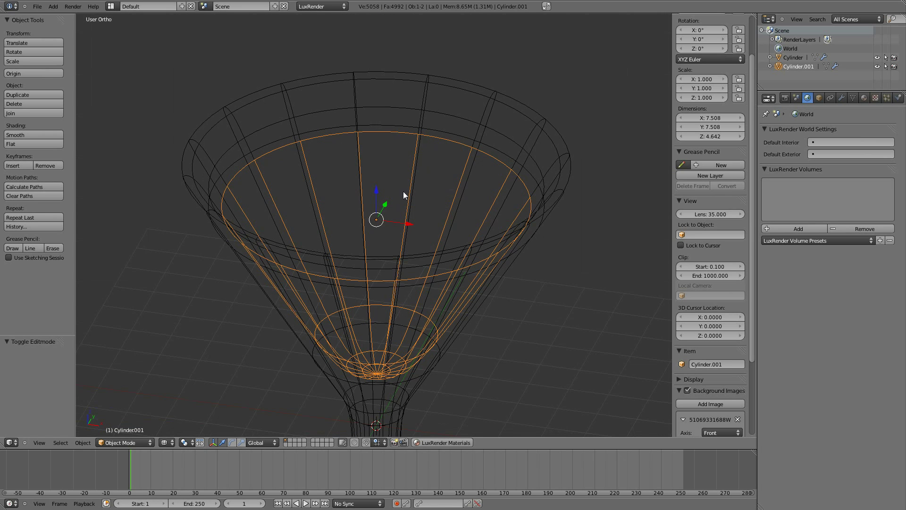
{"action": "mouse_move", "coordinate": [403, 191]}
{"action": "middle_mouse_down"}
{"action": "mouse_move", "coordinate": [470, 167]}
{"action": "mouse_move", "coordinate": [522, 228]}
{"action": "middle_mouse_up"}
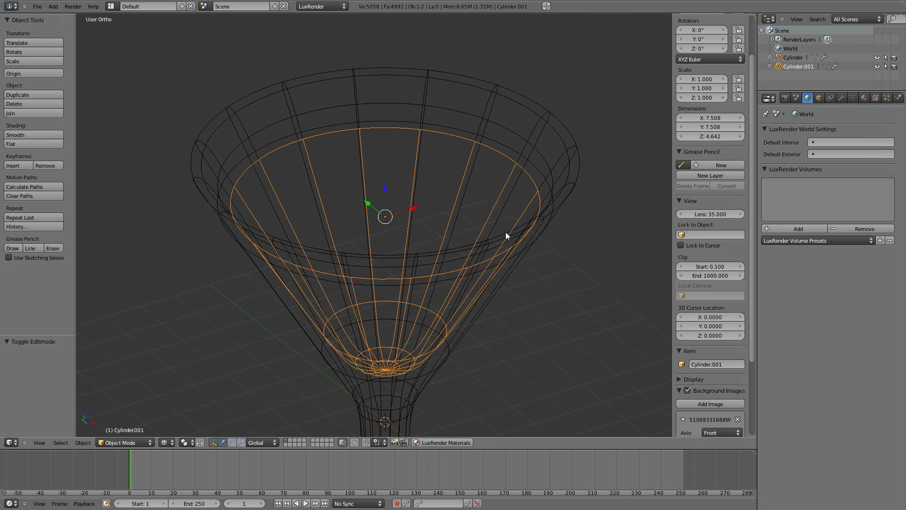
{"action": "key", "text": "KP_1"}
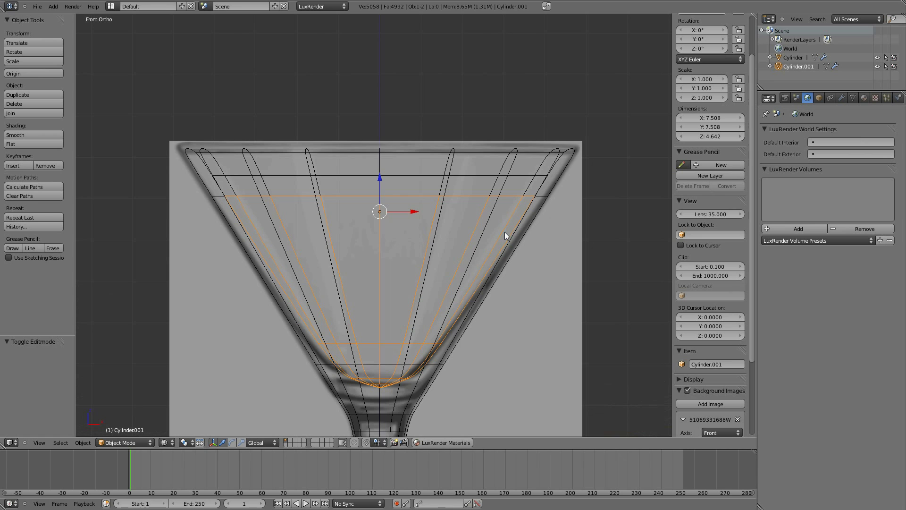
- Select the liquid's top edge ring and extrude it inward as a smaller ring
{"action": "key", "text": "Tab"}
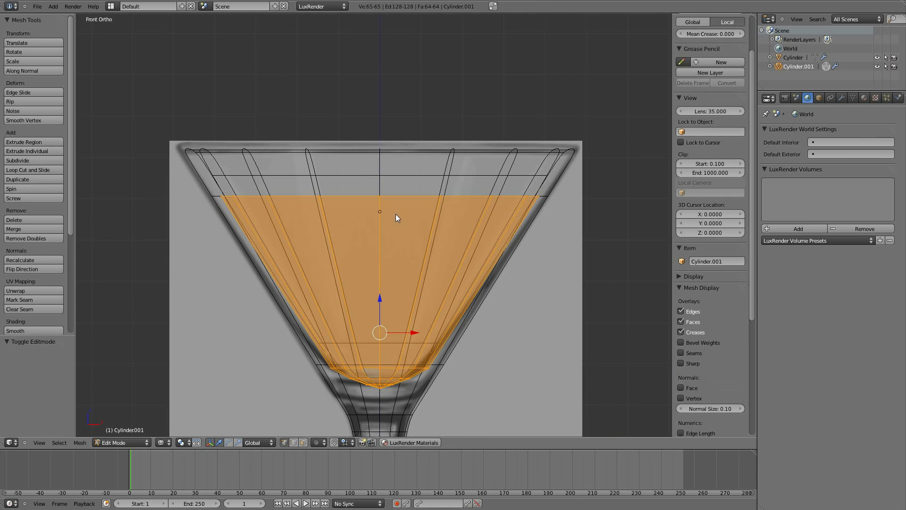
{"action": "key", "text": "a"}
{"action": "key", "text": "b"}
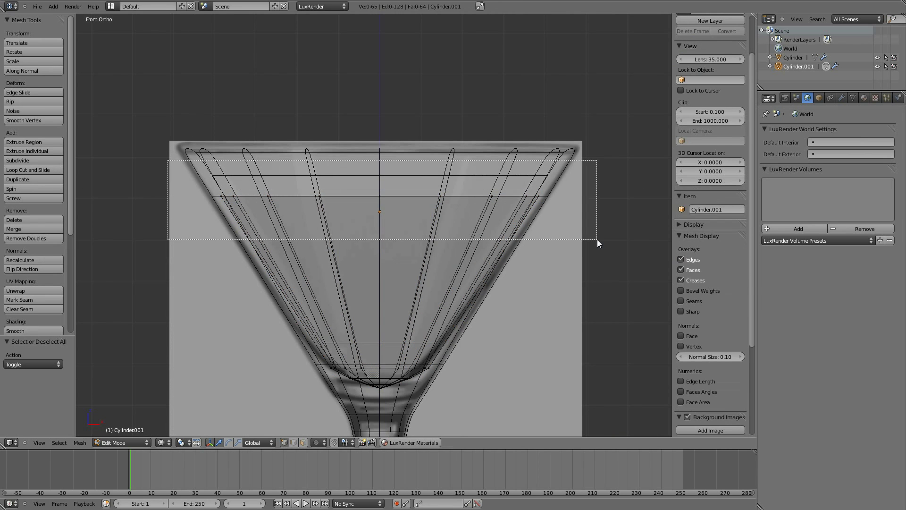
{"action": "left_click_drag", "start_coordinate": [171, 161], "coordinate": [597, 239]}
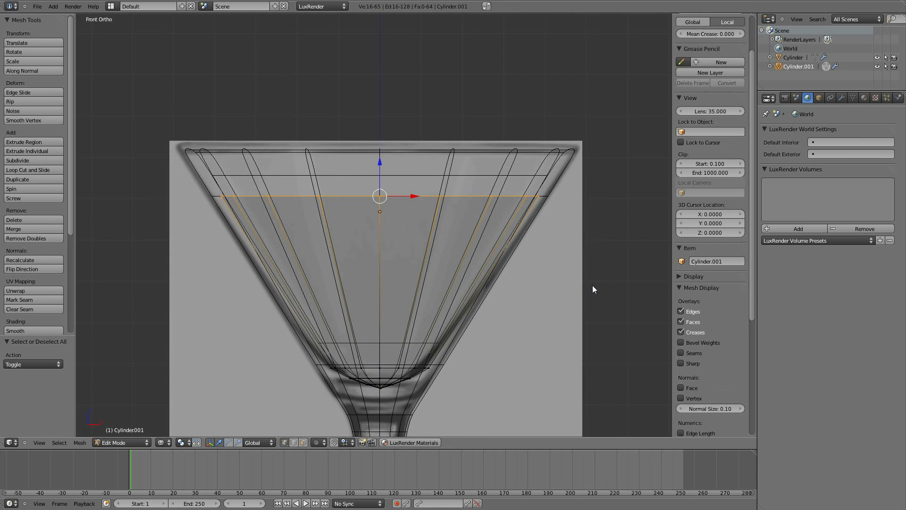
{"action": "key", "text": "e"}
{"action": "right_click", "coordinate": [544, 276]}
{"action": "key", "text": "s"}
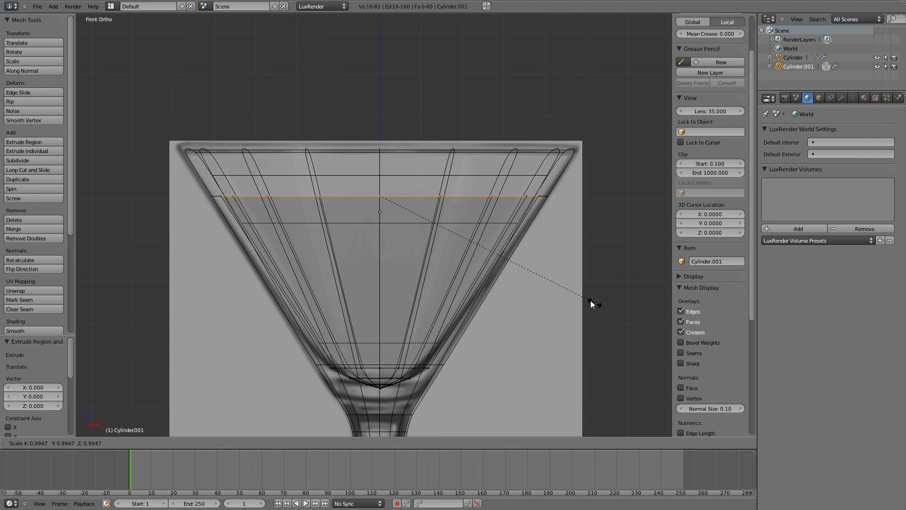
{"action": "left_click", "coordinate": [514, 270]}
- Extrude and shrink another ring, then merge it into a centre vertex
{"action": "key", "text": "e"}
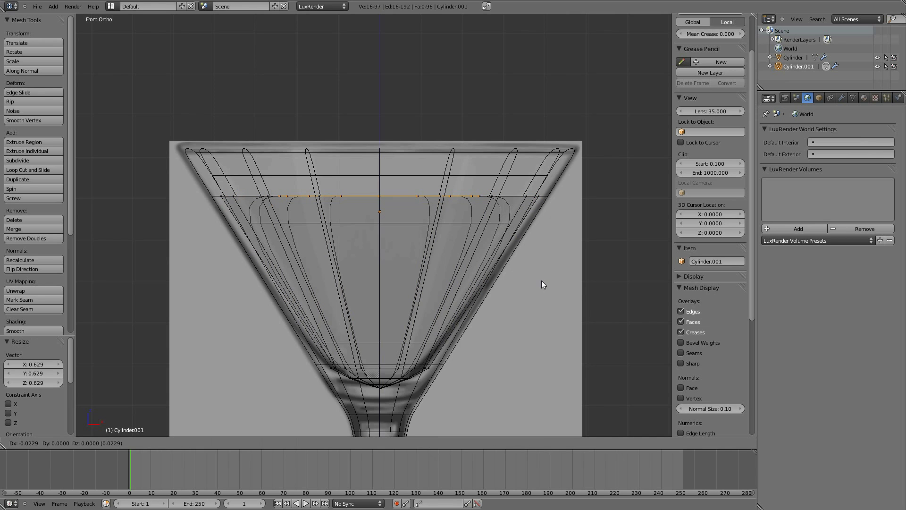
{"action": "left_click", "coordinate": [543, 282]}
{"action": "key", "text": "s"}
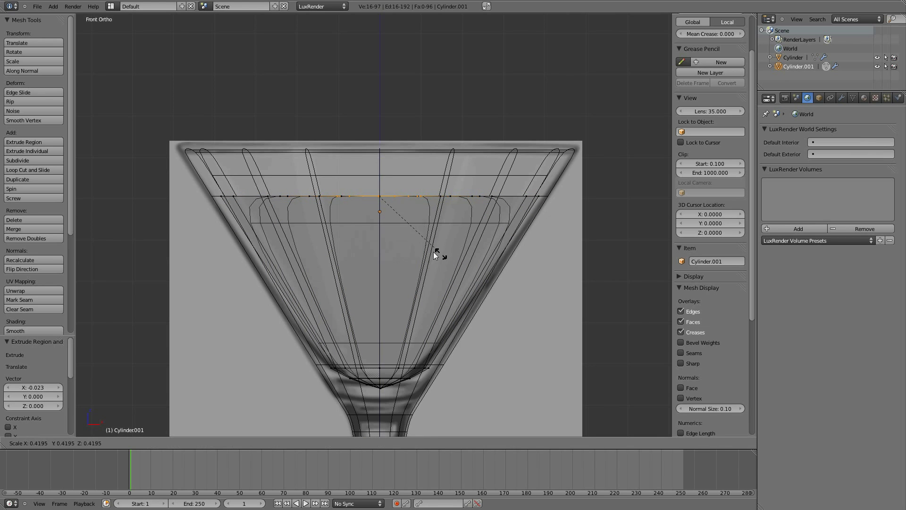
{"action": "left_click", "coordinate": [406, 245]}
{"action": "key", "text": "alt+m"}
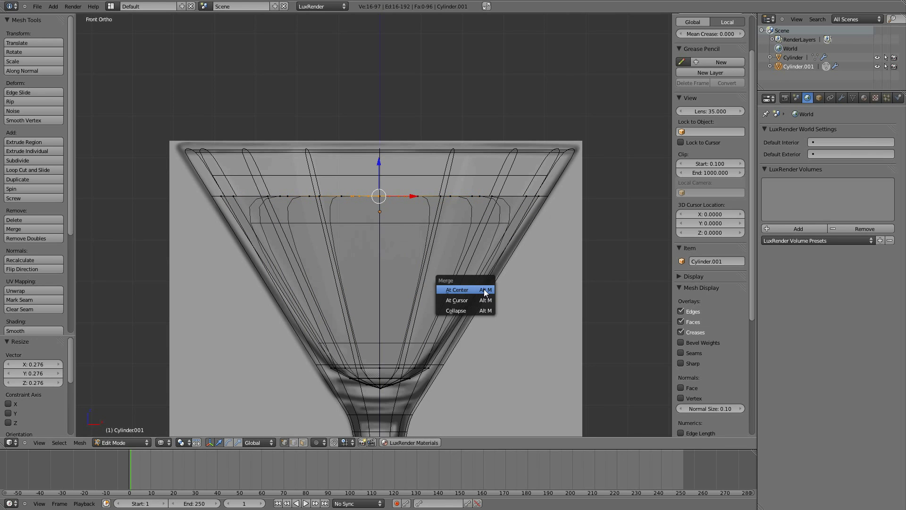
{"action": "left_click", "coordinate": [484, 289]}
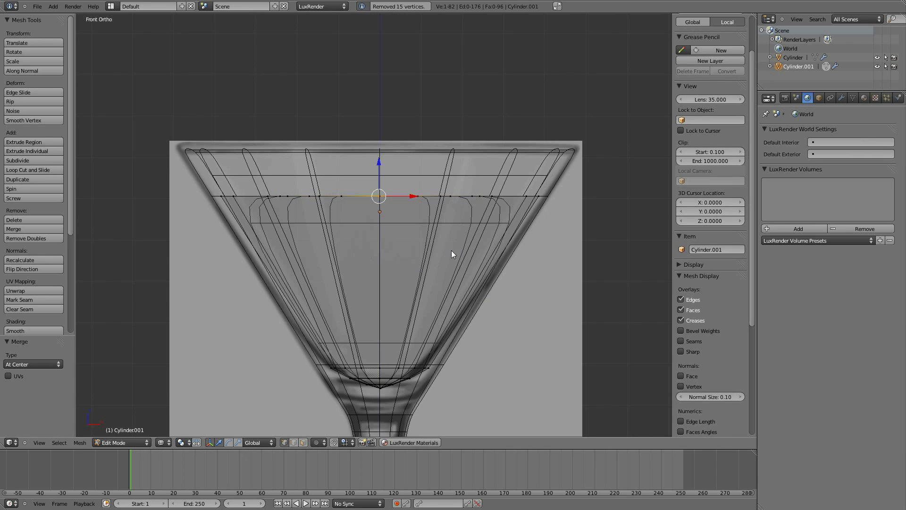
- Cut a supporting edge loop on Cylinder.001 just below its top rim
{"action": "key", "text": "ctrl+r"}
{"action": "left_click", "coordinate": [319, 256]}
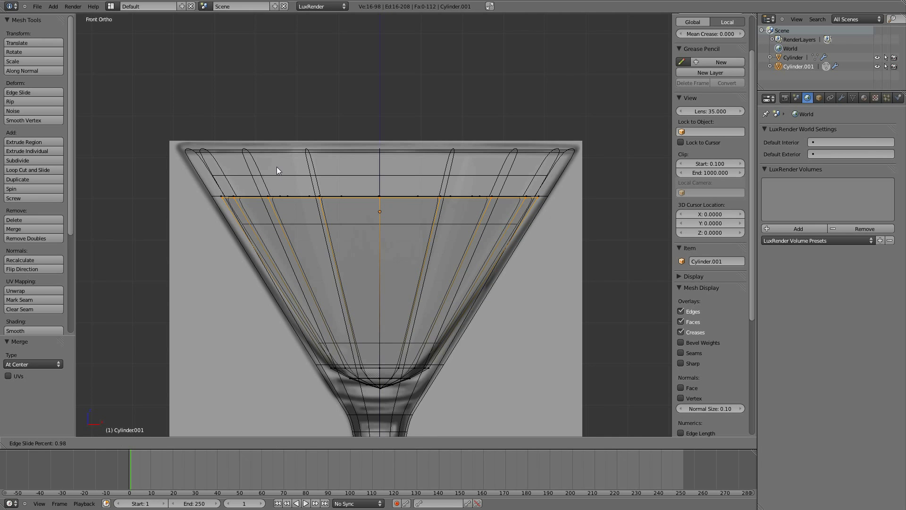
{"action": "left_click", "coordinate": [276, 167]}
{"action": "mouse_move", "coordinate": [605, 268]}
{"action": "middle_mouse_down"}
{"action": "mouse_move", "coordinate": [553, 301]}
{"action": "mouse_move", "coordinate": [589, 286]}
{"action": "middle_mouse_up"}
{"action": "mouse_move", "coordinate": [547, 263]}
{"action": "middle_mouse_down"}
{"action": "mouse_move", "coordinate": [563, 283]}
{"action": "mouse_move", "coordinate": [475, 182]}
{"action": "middle_mouse_up"}
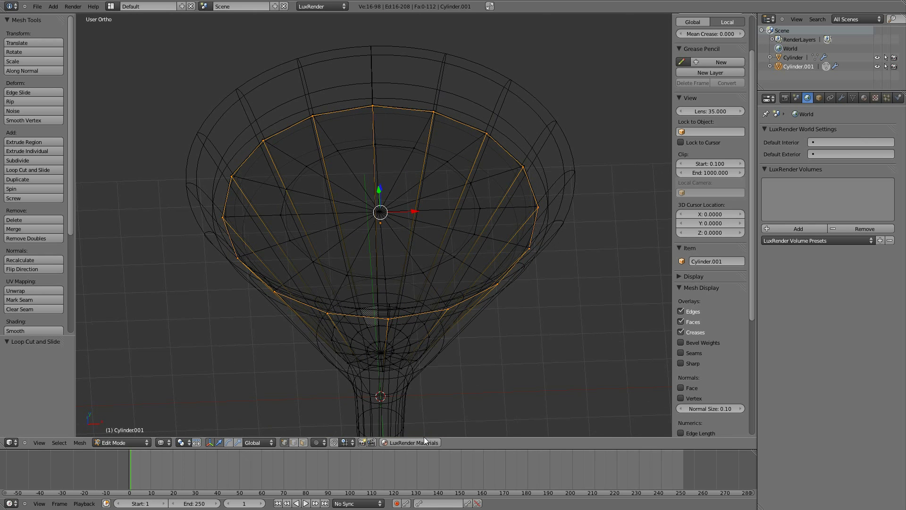
{"action": "left_click", "coordinate": [302, 444]}
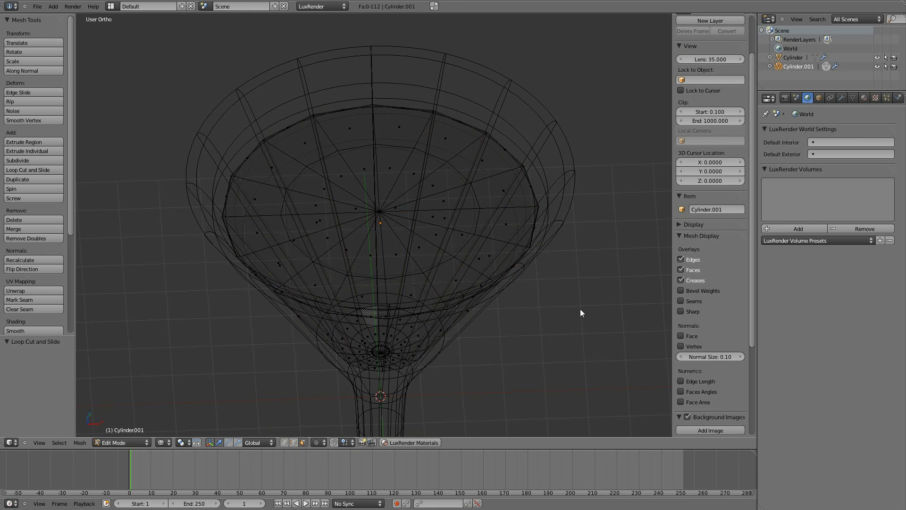
- Select the outer face ring and the centre triangle faces of the liquid top
{"action": "left_click", "coordinate": [450, 144], "text": "alt"}
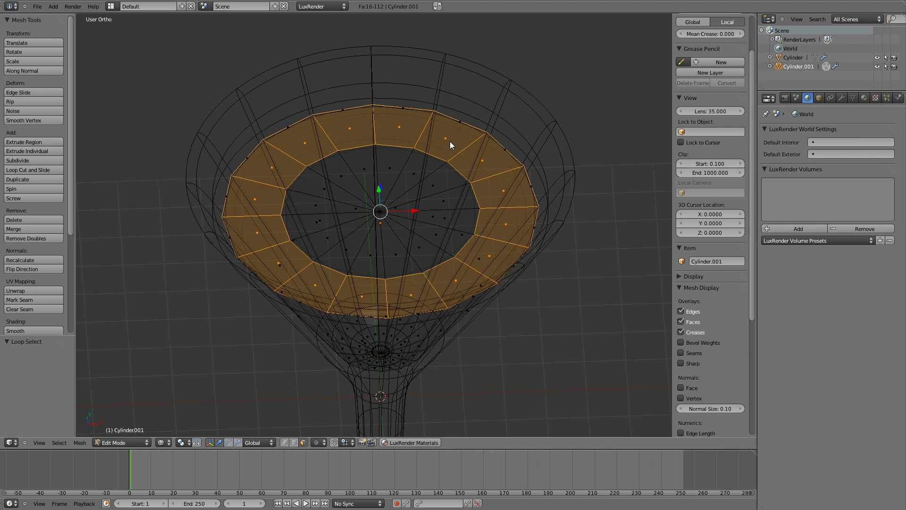
{"action": "left_click", "coordinate": [391, 171], "text": "shift"}
{"action": "left_click", "coordinate": [358, 179], "text": "shift"}
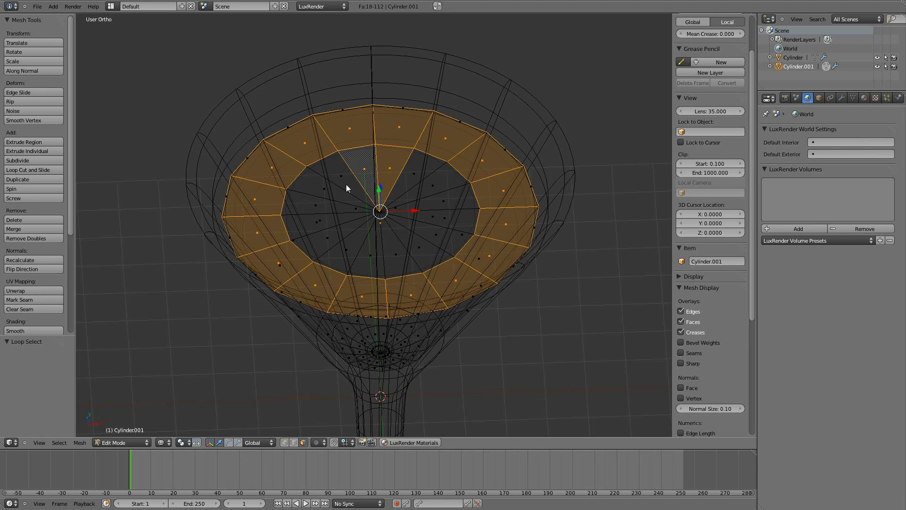
{"action": "left_click", "coordinate": [342, 176], "text": "shift"}
{"action": "left_click", "coordinate": [328, 192], "text": "shift"}
{"action": "left_click", "coordinate": [316, 212], "text": "shift"}
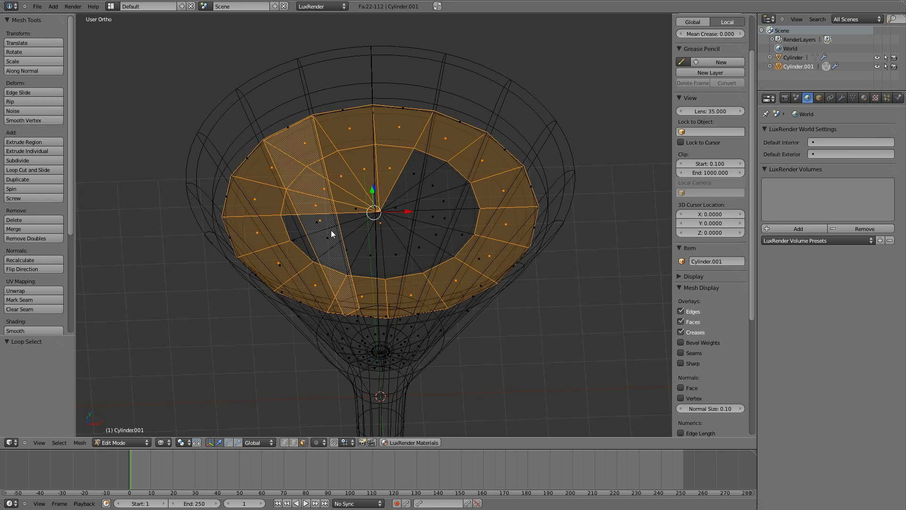
{"action": "left_click", "coordinate": [323, 209], "text": "shift"}
{"action": "key", "text": "ctrl+z"}
- Add the remaining faces around the gap and separate them into Cylinder.002
{"action": "left_click", "coordinate": [330, 229], "text": "shift"}
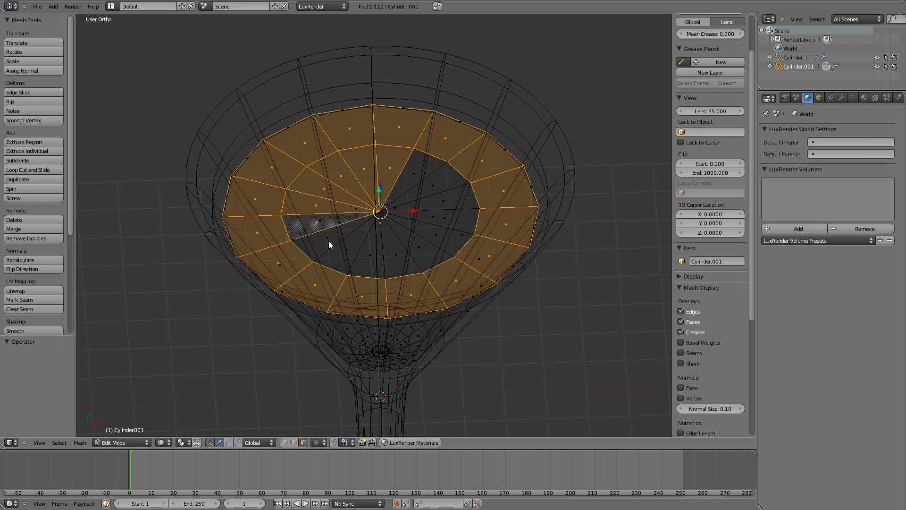
{"action": "left_click", "coordinate": [330, 241], "text": "shift"}
{"action": "left_click", "coordinate": [348, 253], "text": "shift"}
{"action": "left_click", "coordinate": [379, 263], "text": "shift"}
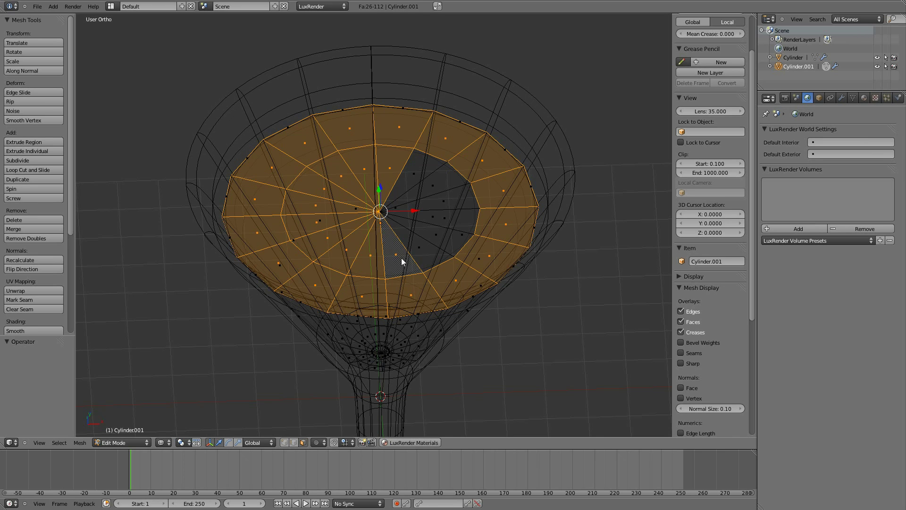
{"action": "left_click", "coordinate": [424, 250], "text": "shift"}
{"action": "left_click", "coordinate": [436, 236], "text": "shift"}
{"action": "left_click", "coordinate": [454, 219], "text": "shift"}
{"action": "left_click", "coordinate": [439, 188], "text": "shift"}
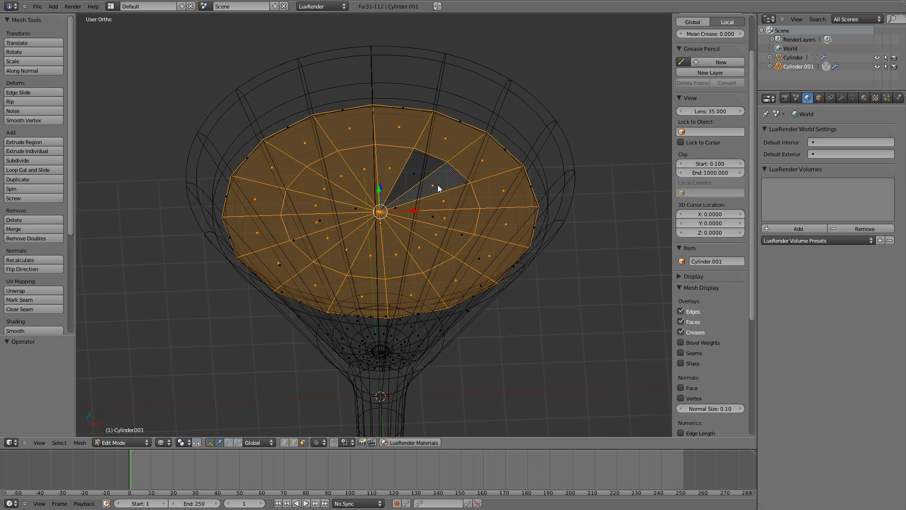
{"action": "left_click", "coordinate": [416, 176], "text": "shift"}
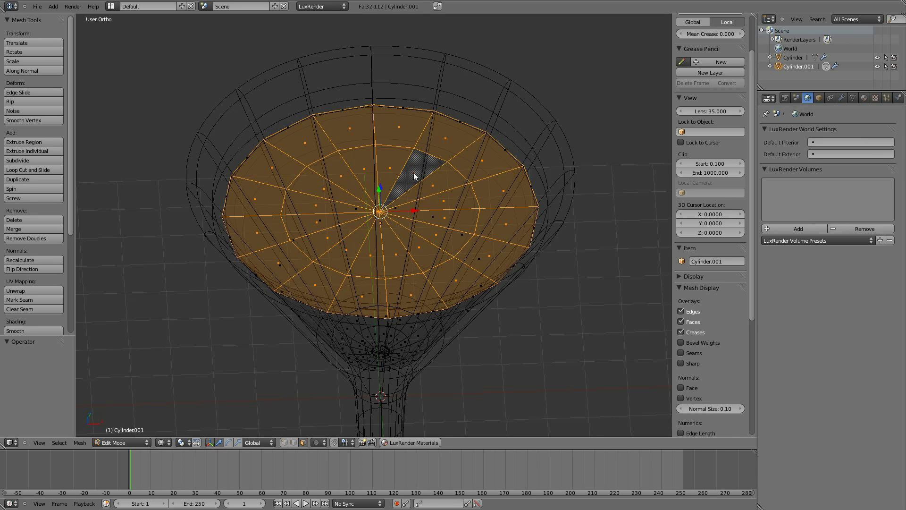
{"action": "key", "text": "p"}
{"action": "left_click", "coordinate": [529, 283]}
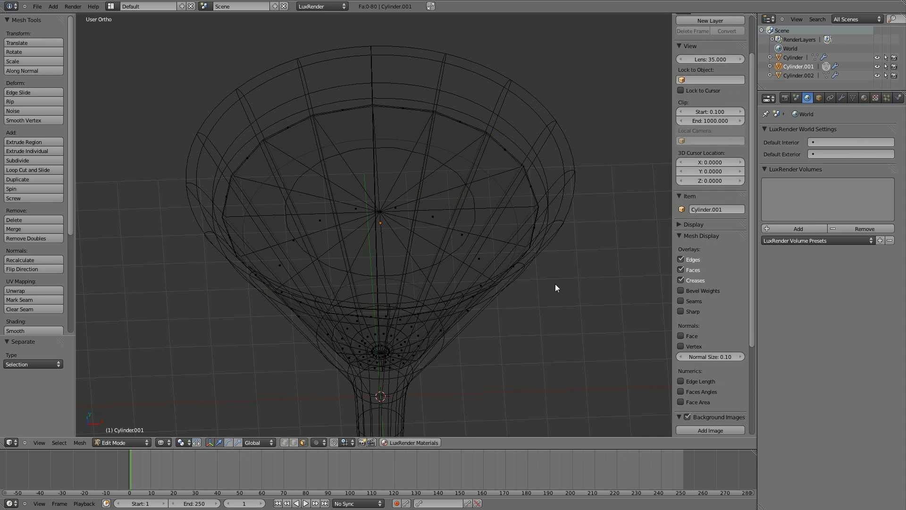
- Orbit around the glass and switch the viewport to solid shading
{"action": "middle_click_drag", "start_coordinate": [555, 285], "coordinate": [572, 247]}
{"action": "mouse_move", "coordinate": [586, 278]}
{"action": "middle_mouse_down"}
{"action": "mouse_move", "coordinate": [568, 262]}
{"action": "mouse_move", "coordinate": [537, 305]}
{"action": "mouse_move", "coordinate": [561, 271]}
{"action": "middle_mouse_up"}
{"action": "scroll", "coordinate": [537, 305], "scroll_direction": "down", "scroll_amount": 3}
{"action": "scroll", "coordinate": [570, 295], "scroll_direction": "down", "scroll_amount": 2}
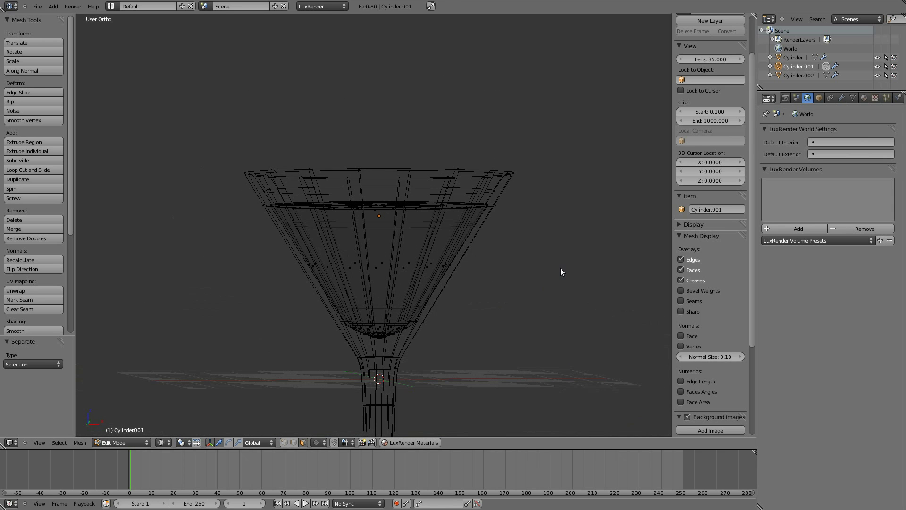
{"action": "key", "text": "z"}
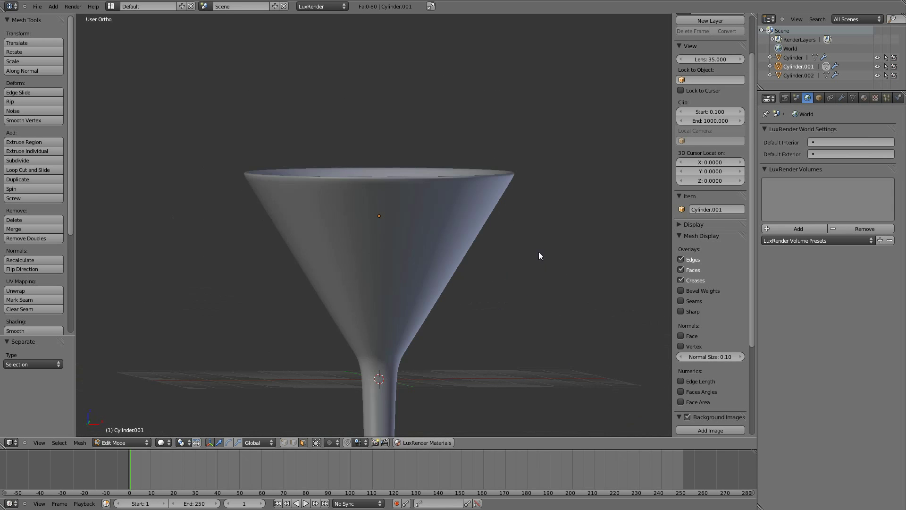
{"action": "mouse_move", "coordinate": [540, 251]}
{"action": "middle_mouse_down"}
{"action": "mouse_move", "coordinate": [484, 292]}
{"action": "mouse_move", "coordinate": [530, 314]}
{"action": "middle_mouse_up"}
{"action": "scroll", "coordinate": [530, 314], "scroll_direction": "up", "scroll_amount": 1}
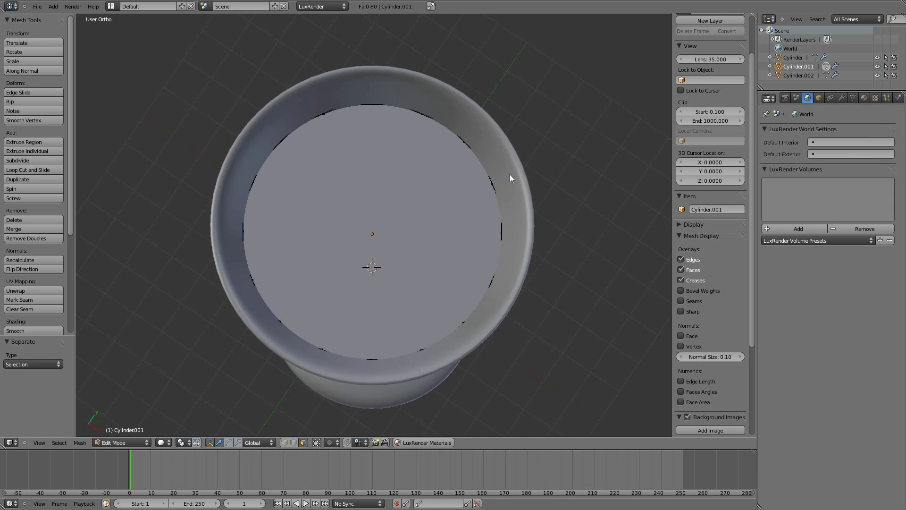
- In Object Mode, select the outer glass Cylinder, then the surface disc Cylinder.002
{"action": "key", "text": "Tab"}
{"action": "right_click", "coordinate": [509, 165]}
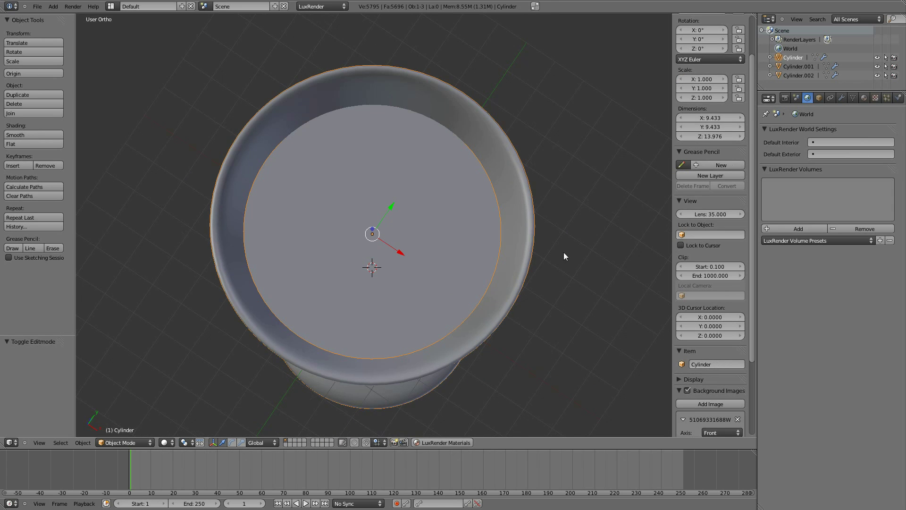
{"action": "middle_click_drag", "start_coordinate": [481, 242], "coordinate": [522, 188]}
{"action": "right_click", "coordinate": [436, 190]}
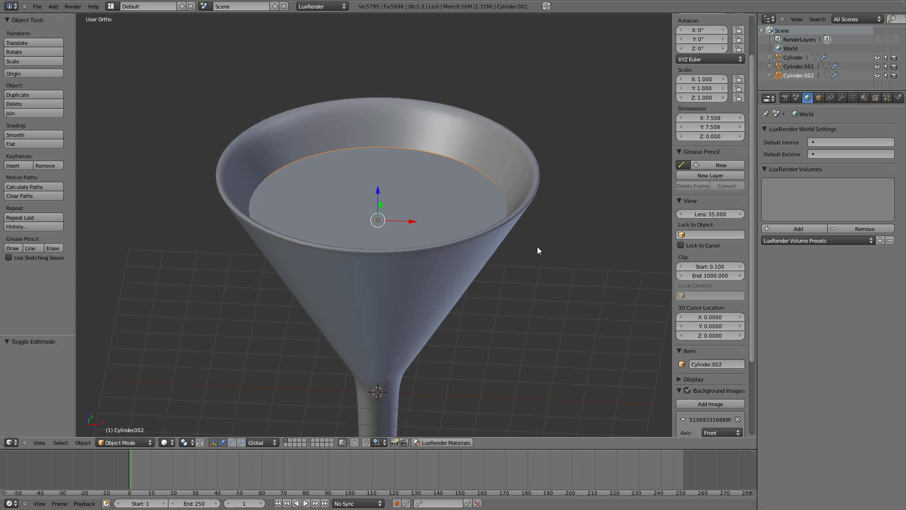
{"action": "mouse_move", "coordinate": [537, 247]}
{"action": "middle_mouse_down"}
{"action": "mouse_move", "coordinate": [540, 280]}
{"action": "mouse_move", "coordinate": [514, 296]}
{"action": "mouse_move", "coordinate": [501, 288]}
{"action": "middle_mouse_up"}
- Hide the surface disc Cylinder.002 and select the liquid Cylinder.001
{"action": "key", "text": "h"}
{"action": "right_click", "coordinate": [396, 212]}
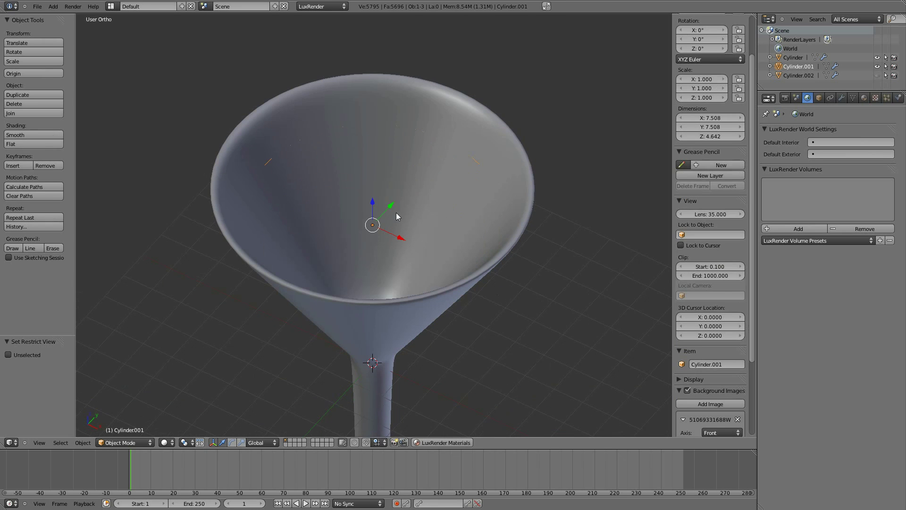
{"action": "mouse_move", "coordinate": [444, 186]}
{"action": "middle_mouse_down"}
{"action": "mouse_move", "coordinate": [439, 216]}
{"action": "mouse_move", "coordinate": [492, 197]}
{"action": "mouse_move", "coordinate": [375, 181]}
{"action": "middle_mouse_up"}
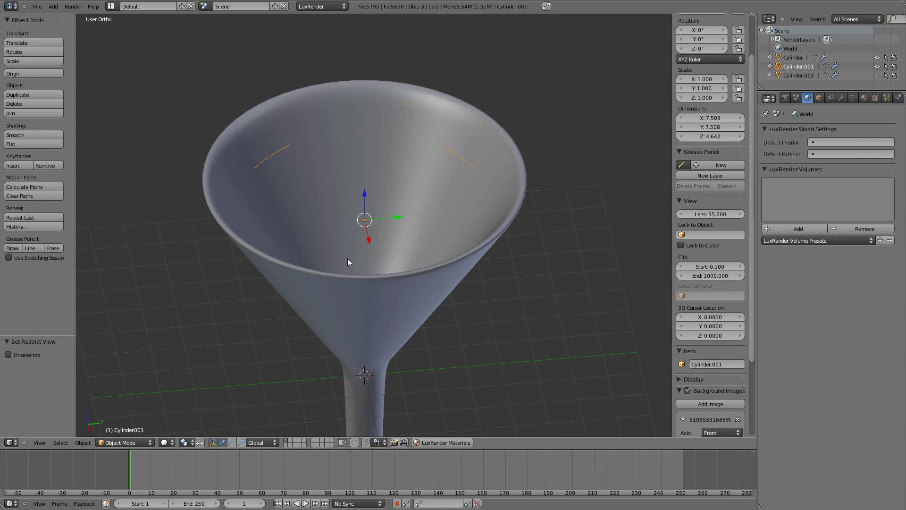
{"action": "middle_click_drag", "start_coordinate": [472, 249], "coordinate": [518, 259]}
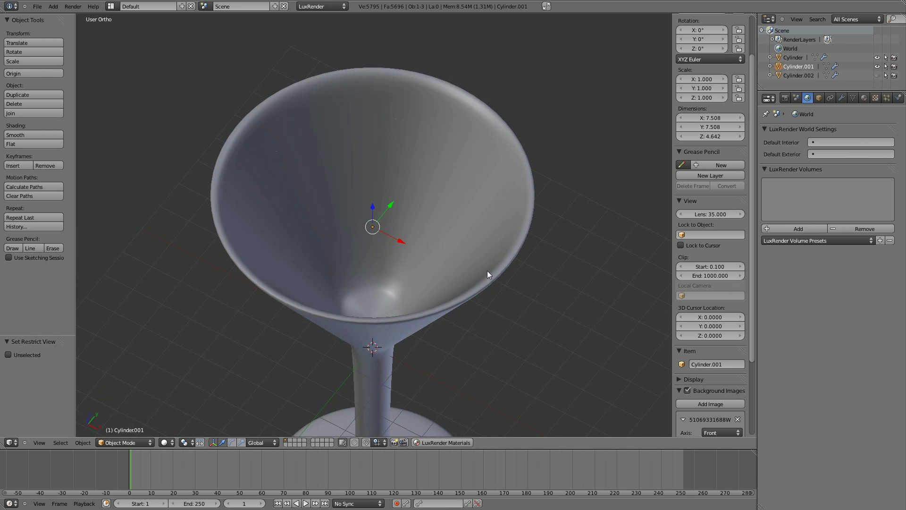
{"action": "mouse_move", "coordinate": [487, 271]}
{"action": "middle_mouse_down"}
{"action": "mouse_move", "coordinate": [506, 266]}
{"action": "mouse_move", "coordinate": [496, 259]}
{"action": "middle_mouse_up"}
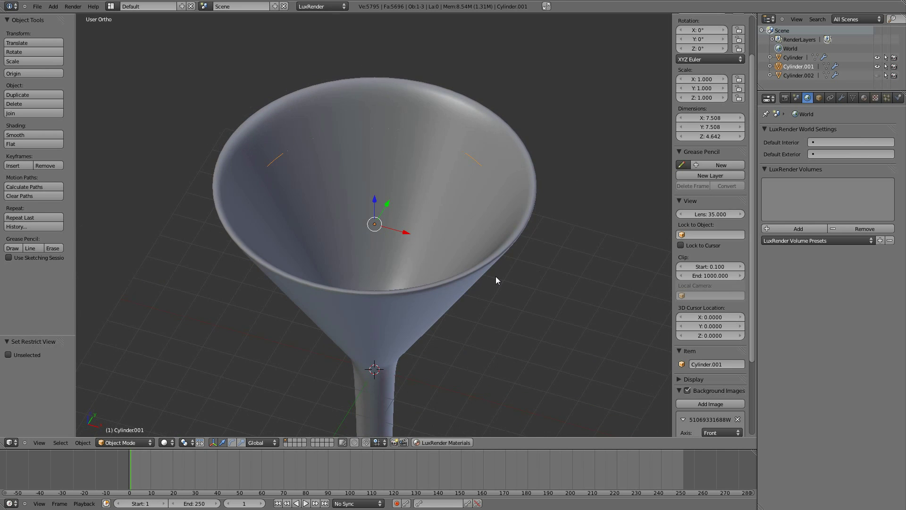
- Reveal all hidden geometry in the liquid mesh and unhide the surface disc
{"action": "key", "text": "Tab"}
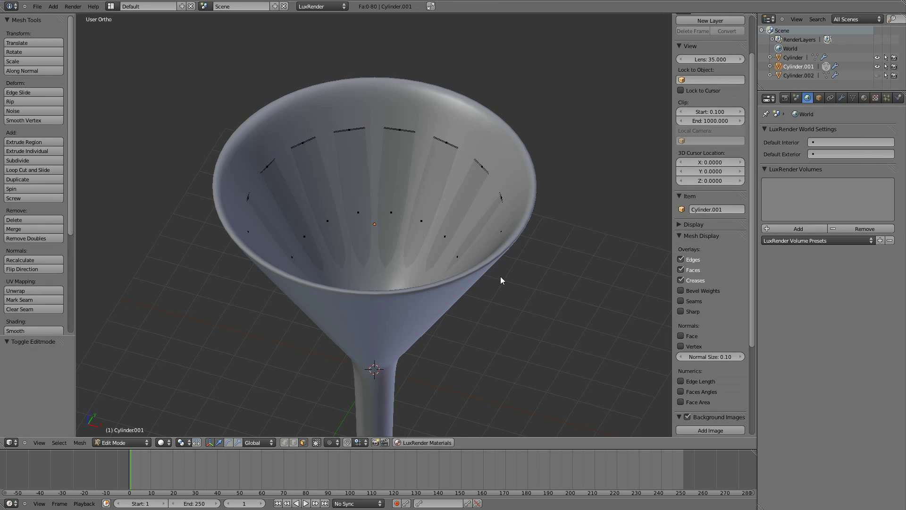
{"action": "key", "text": "alt+h"}
{"action": "key", "text": "Tab"}
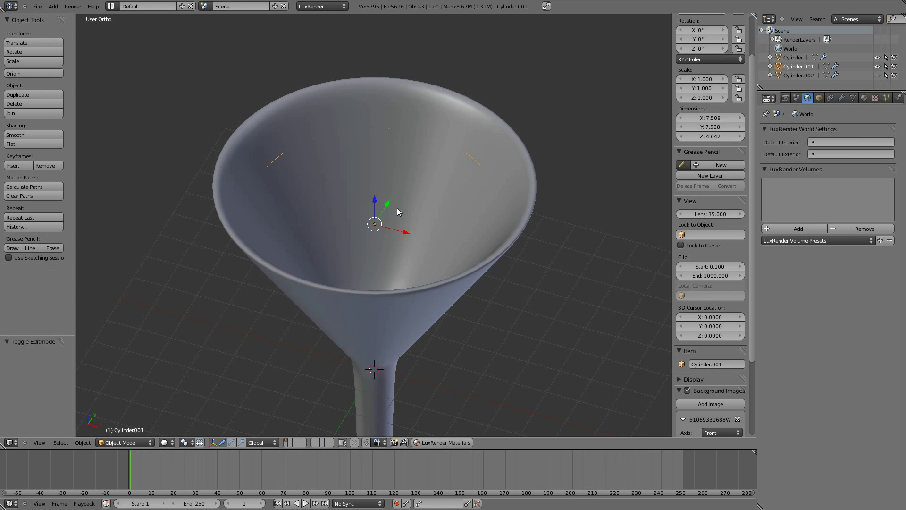
{"action": "key", "text": "alt+h"}
- Show the glass from the front view in wireframe shading
{"action": "middle_click_drag", "start_coordinate": [430, 232], "coordinate": [580, 238]}
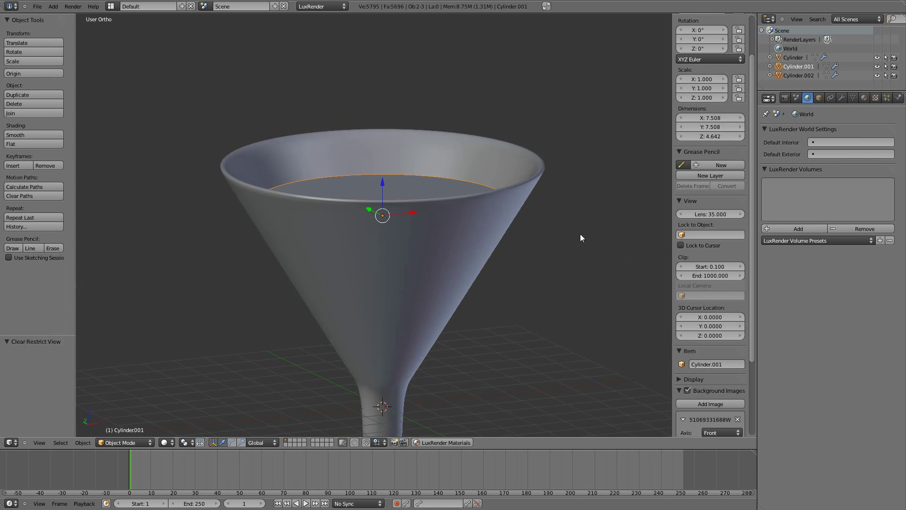
{"action": "key", "text": "KP_1"}
{"action": "key", "text": "z"}
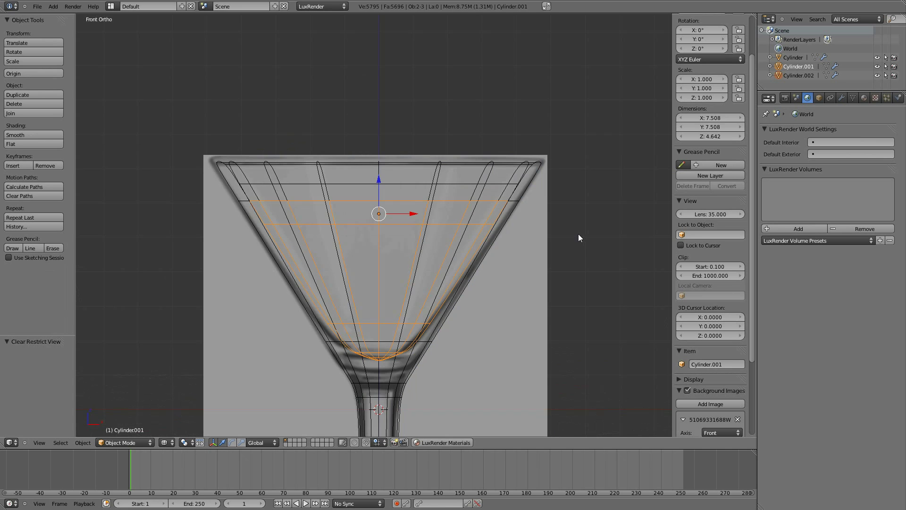
{"action": "scroll", "coordinate": [579, 235], "scroll_direction": "up", "scroll_amount": 3}
{"action": "scroll", "coordinate": [579, 234], "scroll_direction": "down", "scroll_amount": 2}
{"action": "scroll", "coordinate": [553, 255], "scroll_direction": "down", "scroll_amount": 1}
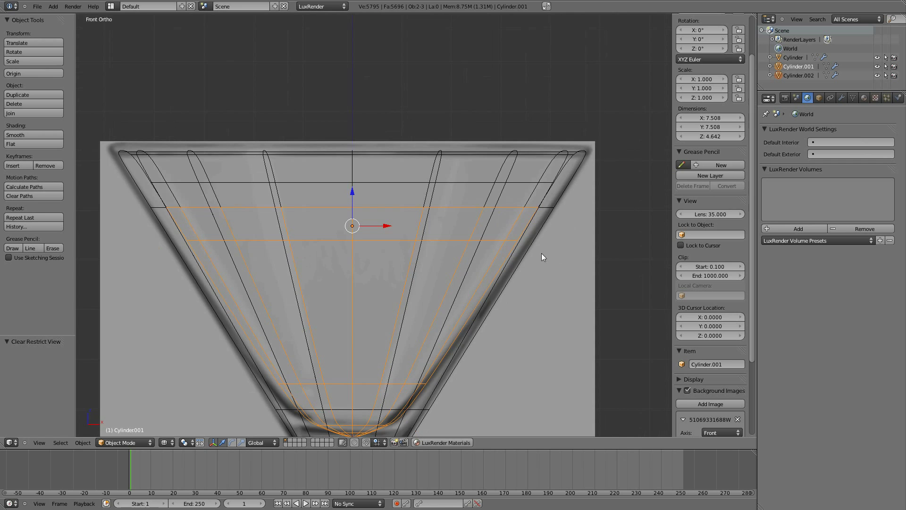
{"action": "middle_click_drag", "start_coordinate": [541, 254], "coordinate": [559, 142], "text": "shift"}
{"action": "scroll", "coordinate": [737, 395], "scroll_direction": "down", "scroll_amount": 2}
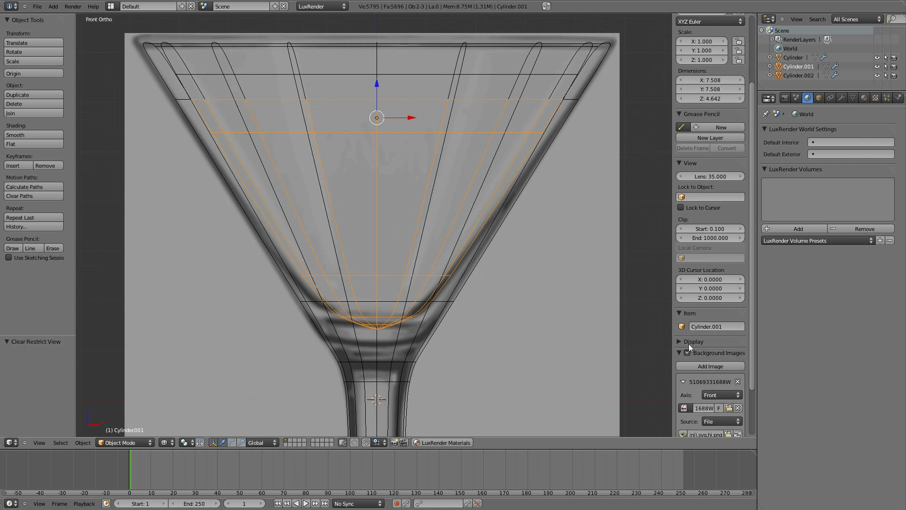
- Turn off the glass background reference image
{"action": "left_click", "coordinate": [687, 353]}
{"action": "left_click", "coordinate": [680, 352]}
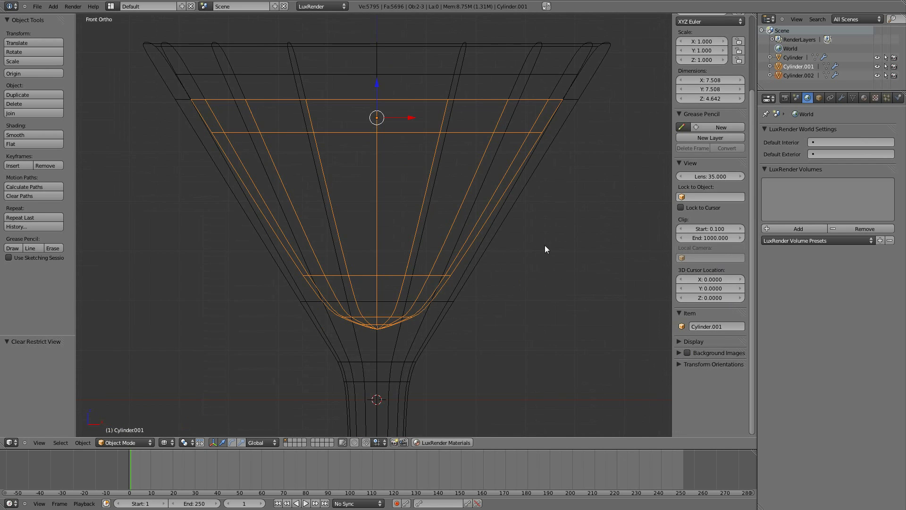
{"action": "mouse_move", "coordinate": [545, 246]}
{"action": "middle_mouse_down", "text": "shift"}
{"action": "mouse_move", "coordinate": [539, 295]}
{"action": "mouse_move", "coordinate": [552, 310]}
{"action": "middle_mouse_up", "text": "shift"}
{"action": "scroll", "coordinate": [546, 284], "scroll_direction": "down", "scroll_amount": 1}
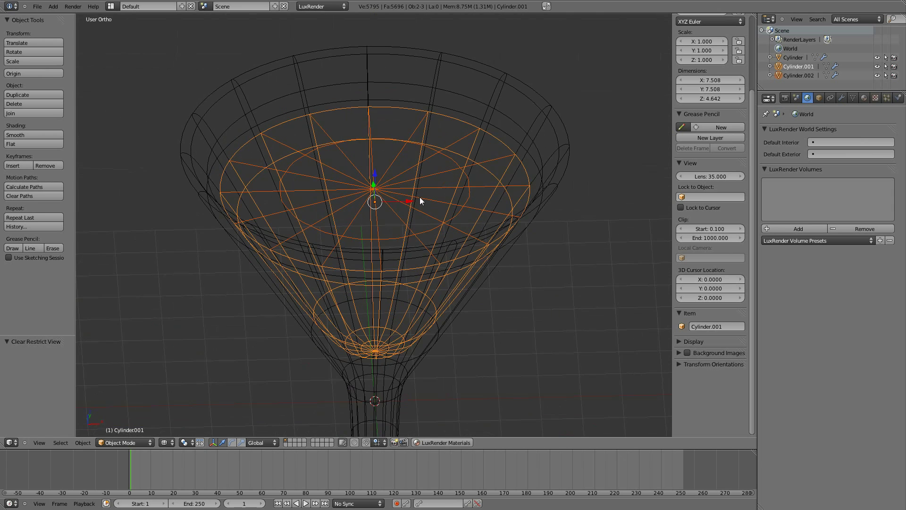
- Display Cylinder.002's face normals enlarged and flip them to point upward
{"action": "right_click", "coordinate": [403, 188]}
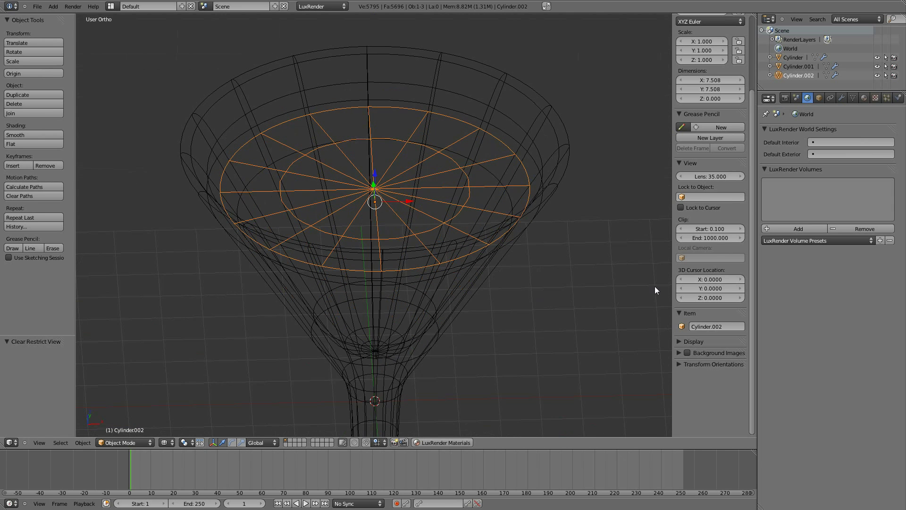
{"action": "key", "text": "Tab"}
{"action": "scroll", "coordinate": [730, 350], "scroll_direction": "down", "scroll_amount": 1}
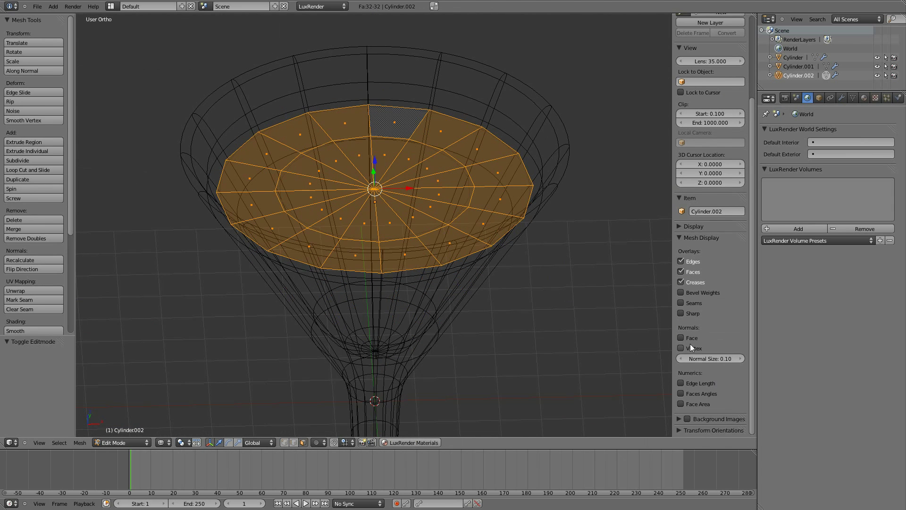
{"action": "left_click", "coordinate": [680, 338]}
{"action": "left_click_drag", "start_coordinate": [706, 359], "coordinate": [730, 359]}
{"action": "middle_click_drag", "start_coordinate": [528, 343], "coordinate": [532, 295]}
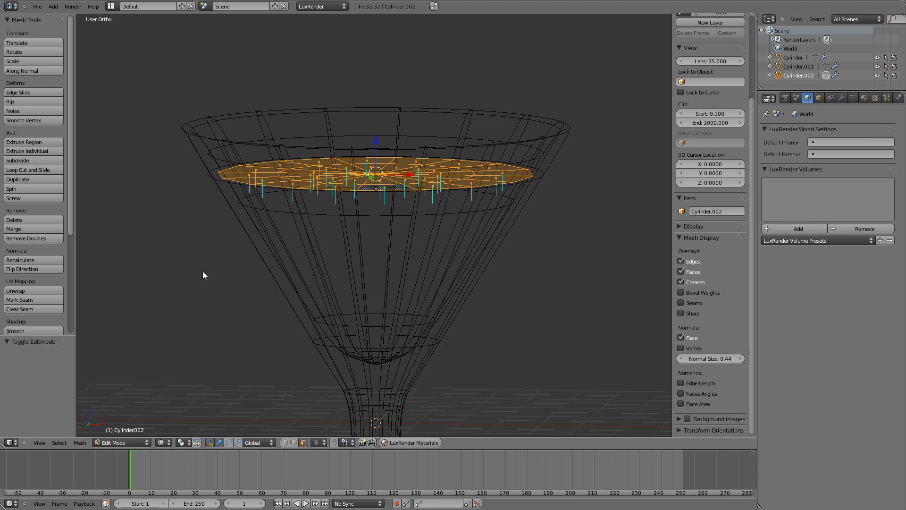
{"action": "left_click", "coordinate": [34, 270]}
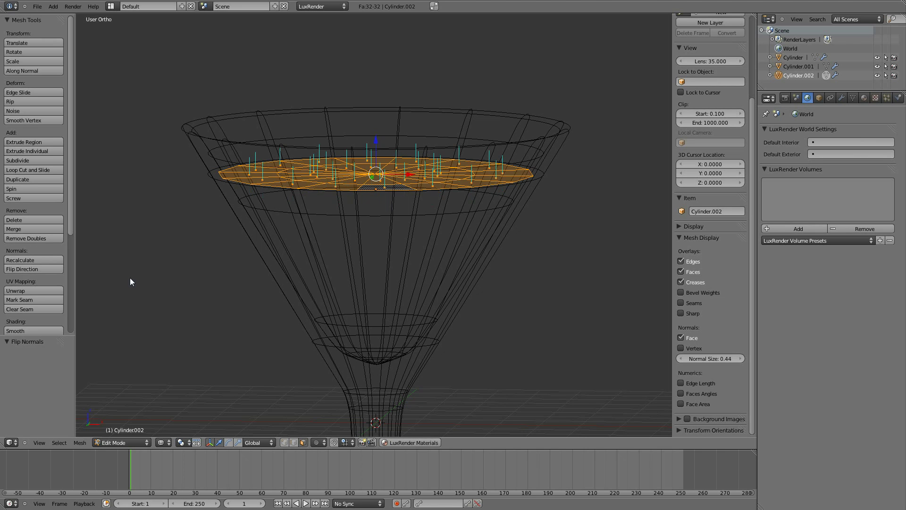
{"action": "key", "text": "Tab"}
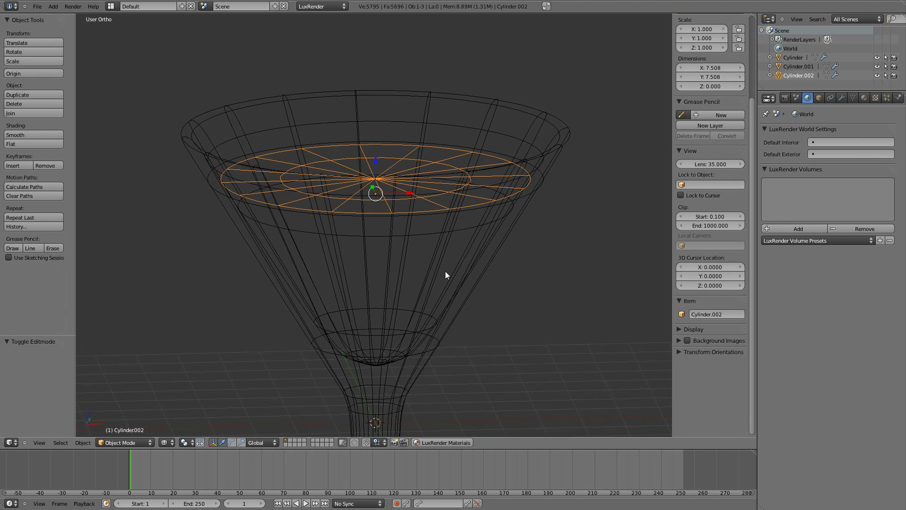
{"action": "right_click", "coordinate": [458, 277]}
- Show the liquid Cylinder.001's face normals at size 0.86
{"action": "key", "text": "Tab"}
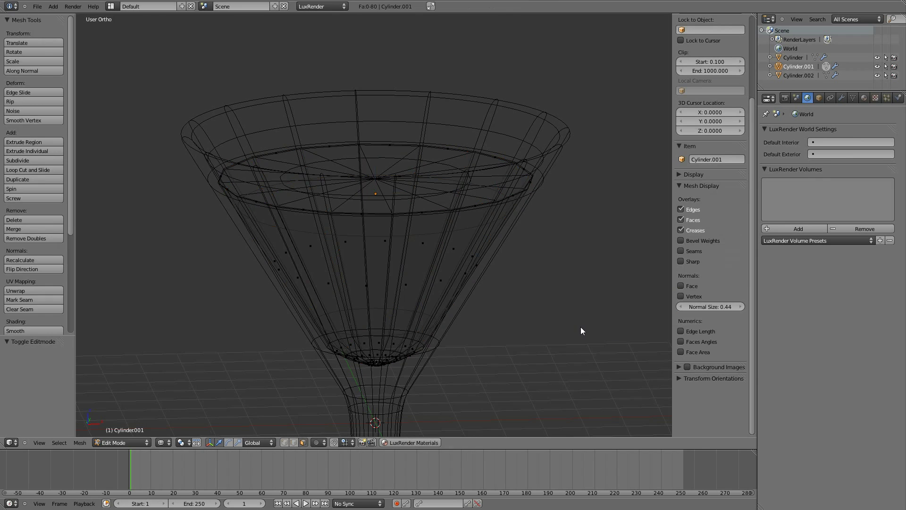
{"action": "left_click", "coordinate": [681, 287]}
{"action": "left_click_drag", "start_coordinate": [706, 311], "coordinate": [712, 313]}
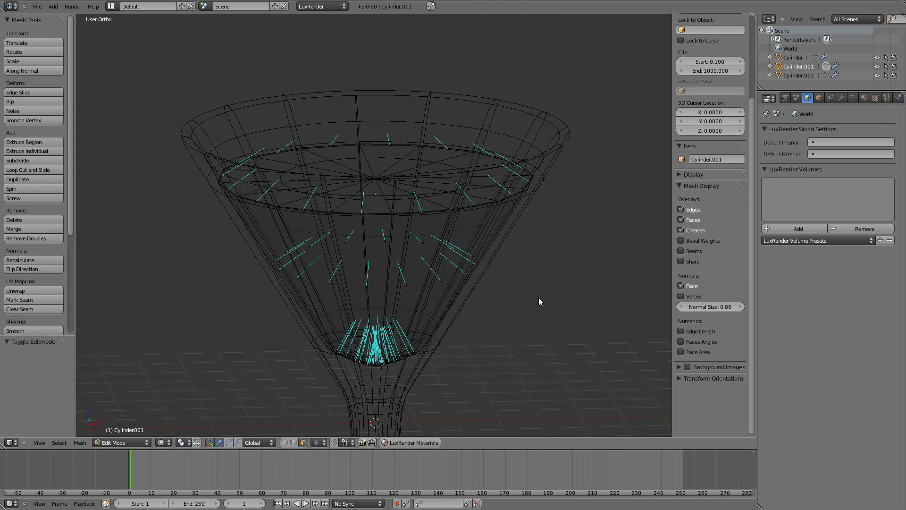
{"action": "mouse_move", "coordinate": [539, 297]}
{"action": "middle_mouse_down"}
{"action": "mouse_move", "coordinate": [461, 257]}
{"action": "mouse_move", "coordinate": [508, 292]}
{"action": "mouse_move", "coordinate": [461, 262]}
{"action": "mouse_move", "coordinate": [505, 286]}
{"action": "mouse_move", "coordinate": [490, 300]}
{"action": "mouse_move", "coordinate": [404, 312]}
{"action": "mouse_move", "coordinate": [321, 305]}
{"action": "mouse_move", "coordinate": [291, 287]}
{"action": "mouse_move", "coordinate": [334, 318]}
{"action": "mouse_move", "coordinate": [364, 320]}
{"action": "mouse_move", "coordinate": [289, 306]}
{"action": "mouse_move", "coordinate": [372, 303]}
{"action": "mouse_move", "coordinate": [425, 273]}
{"action": "mouse_move", "coordinate": [399, 280]}
{"action": "mouse_move", "coordinate": [512, 294]}
{"action": "middle_mouse_up"}
{"action": "key", "text": "Tab"}
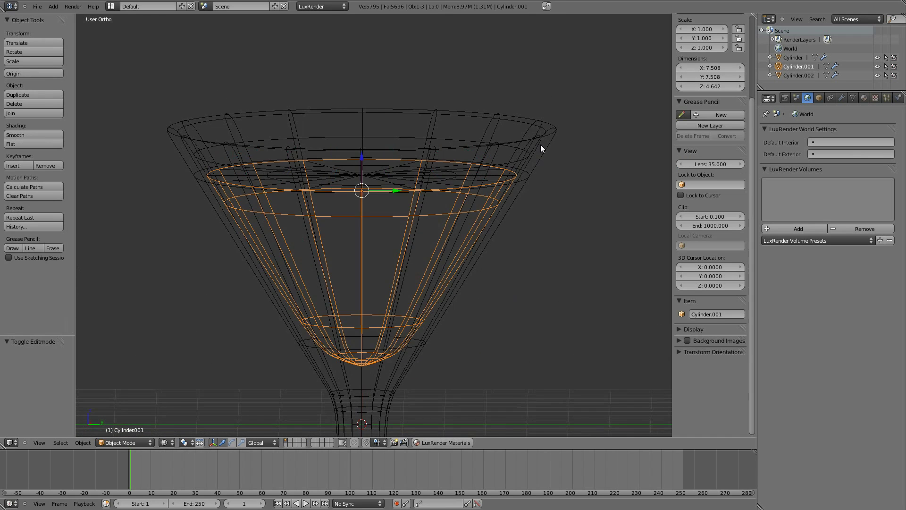
- Inspect the outer Cylinder's face normals, then recheck Cylinder.001 in Object Mode
{"action": "right_click", "coordinate": [543, 146]}
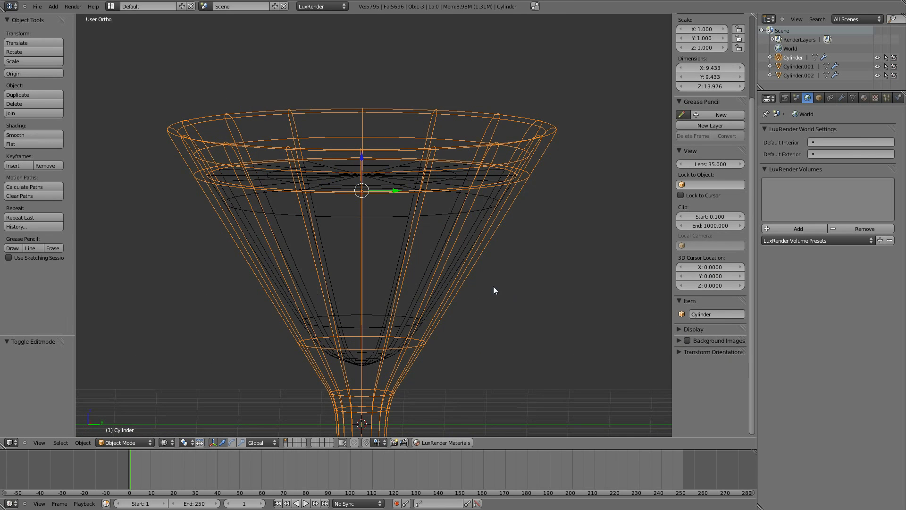
{"action": "key", "text": "Tab"}
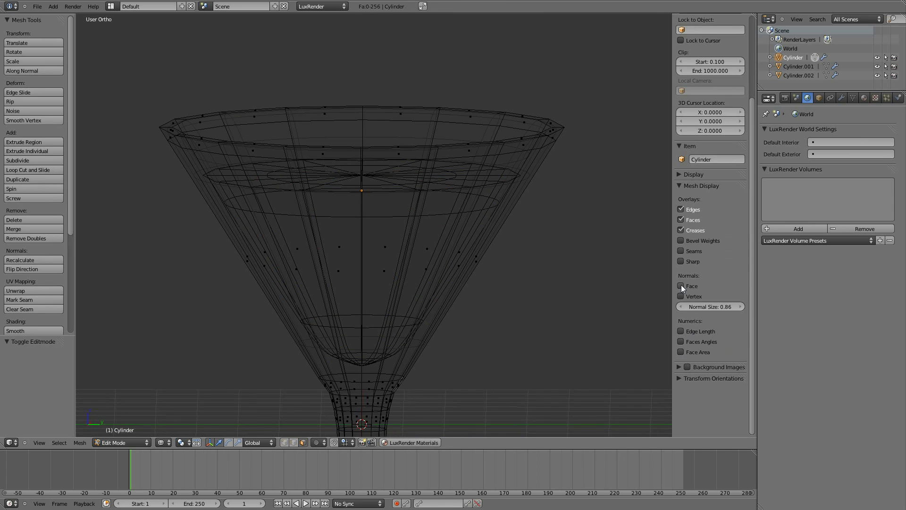
{"action": "left_click", "coordinate": [681, 286]}
{"action": "mouse_move", "coordinate": [577, 306]}
{"action": "middle_mouse_down"}
{"action": "mouse_move", "coordinate": [477, 285]}
{"action": "mouse_move", "coordinate": [494, 295]}
{"action": "mouse_move", "coordinate": [532, 274]}
{"action": "mouse_move", "coordinate": [535, 299]}
{"action": "mouse_move", "coordinate": [445, 255]}
{"action": "mouse_move", "coordinate": [485, 287]}
{"action": "middle_mouse_up"}
{"action": "scroll", "coordinate": [476, 285], "scroll_direction": "down", "scroll_amount": 3}
{"action": "scroll", "coordinate": [531, 299], "scroll_direction": "up", "scroll_amount": 2}
{"action": "scroll", "coordinate": [486, 287], "scroll_direction": "up", "scroll_amount": 2}
{"action": "key", "text": "Tab"}
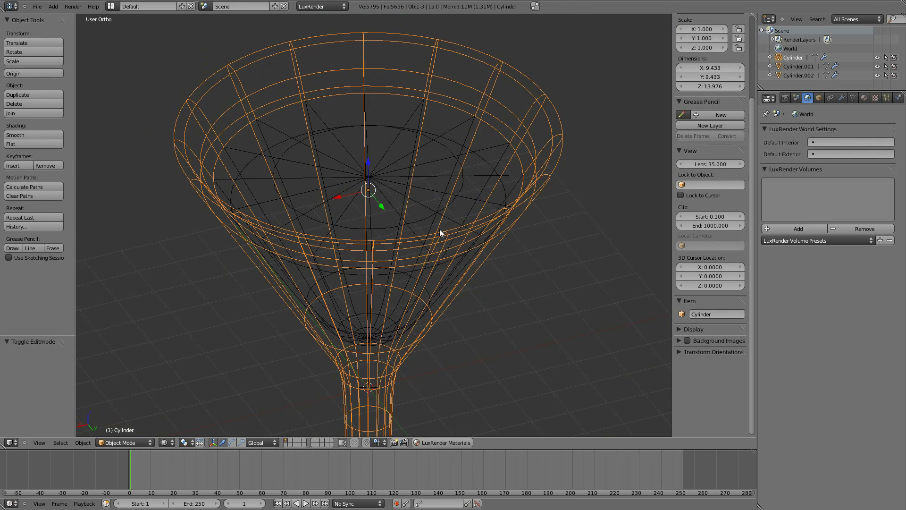
{"action": "right_click", "coordinate": [440, 201]}
{"action": "middle_click_drag", "start_coordinate": [506, 222], "coordinate": [552, 176]}
{"action": "key", "text": "Tab"}
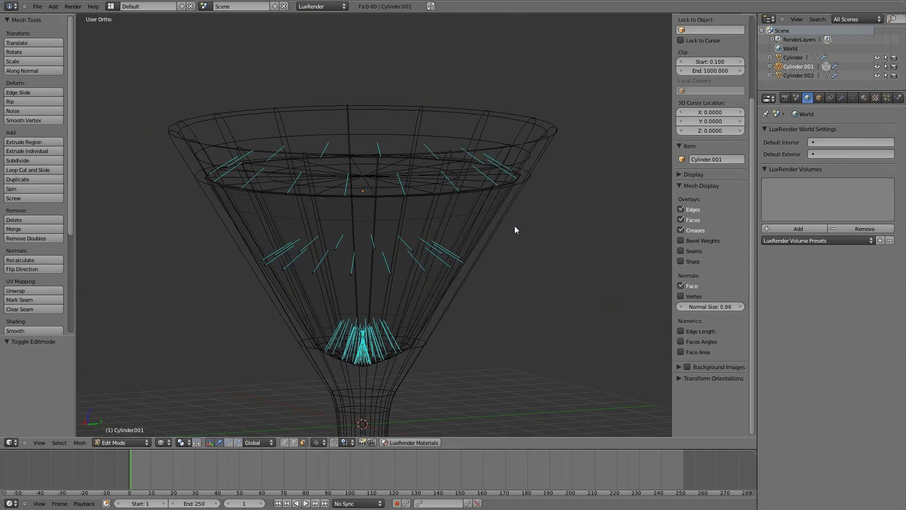
{"action": "mouse_move", "coordinate": [515, 229]}
{"action": "middle_mouse_down"}
{"action": "mouse_move", "coordinate": [538, 222]}
{"action": "mouse_move", "coordinate": [491, 229]}
{"action": "middle_mouse_up"}
{"action": "key", "text": "Tab"}
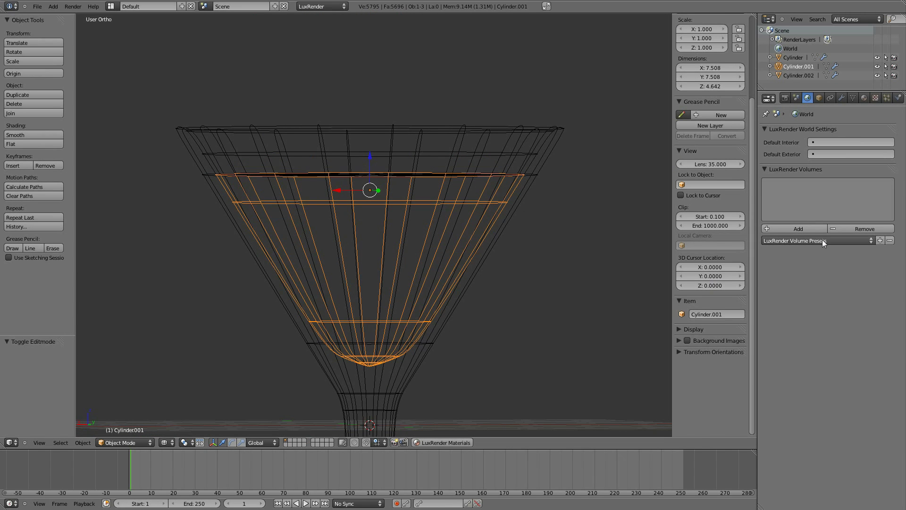
- Add LuxRender world volumes and name the first one World
{"action": "left_click", "coordinate": [799, 229]}
{"action": "left_click", "coordinate": [799, 229]}
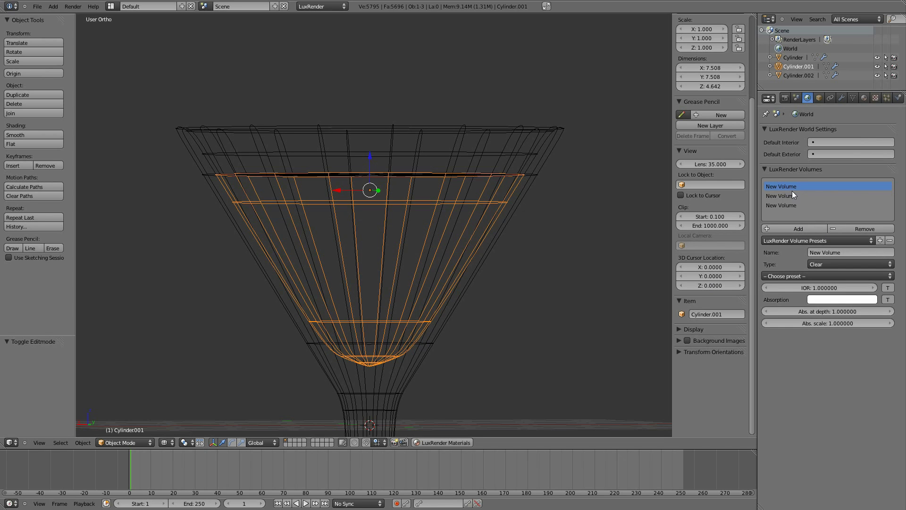
{"action": "left_click", "coordinate": [828, 251]}
{"action": "type", "text": "World"}
{"action": "key", "text": "Return"}
- Rename the second and third volumes to liquid and glass
{"action": "left_click", "coordinate": [799, 197]}
{"action": "left_click", "coordinate": [836, 253]}
{"action": "type", "text": "iquid"}
{"action": "key", "text": "Return"}
{"action": "left_click", "coordinate": [797, 207]}
{"action": "left_click", "coordinate": [829, 252]}
{"action": "type", "text": "lass"}
{"action": "key", "text": "Return"}
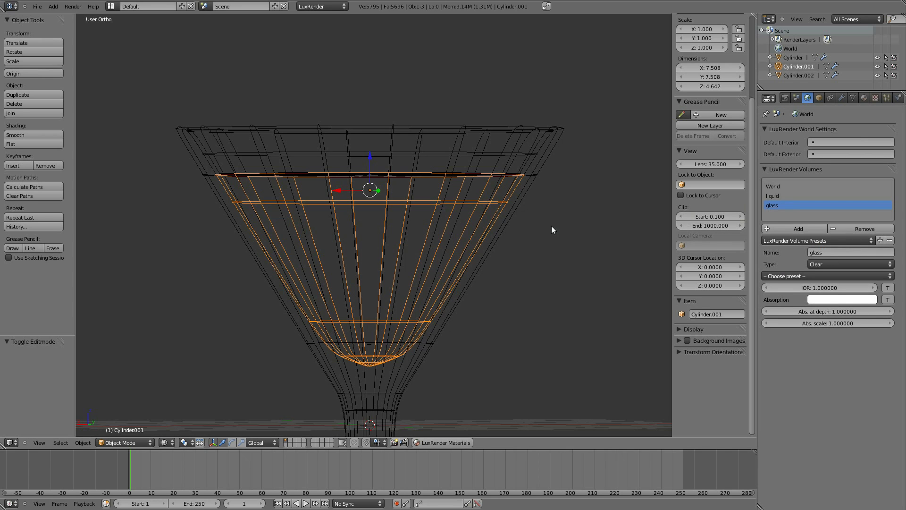
- Apply the Glass, Pyrex preset to glass and Water (20 C) to liquid
{"action": "left_click", "coordinate": [828, 274]}
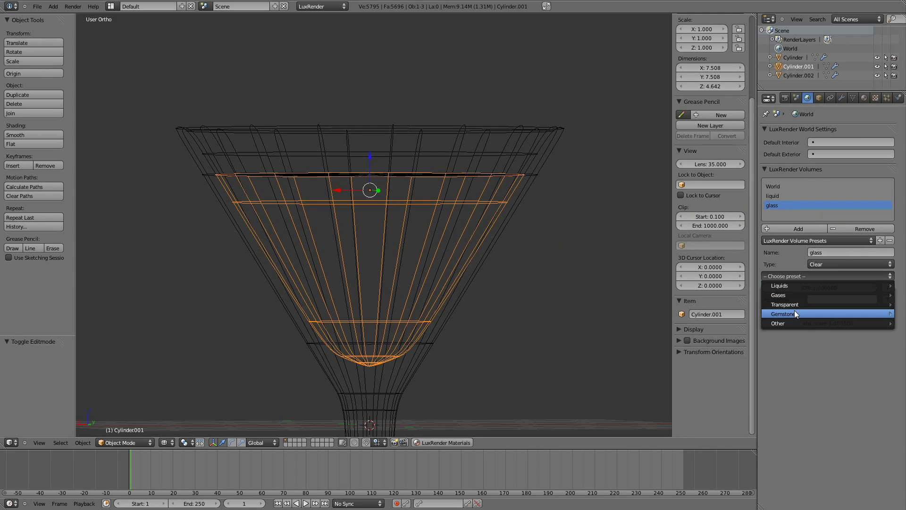
{"action": "mouse_move", "coordinate": [785, 305]}
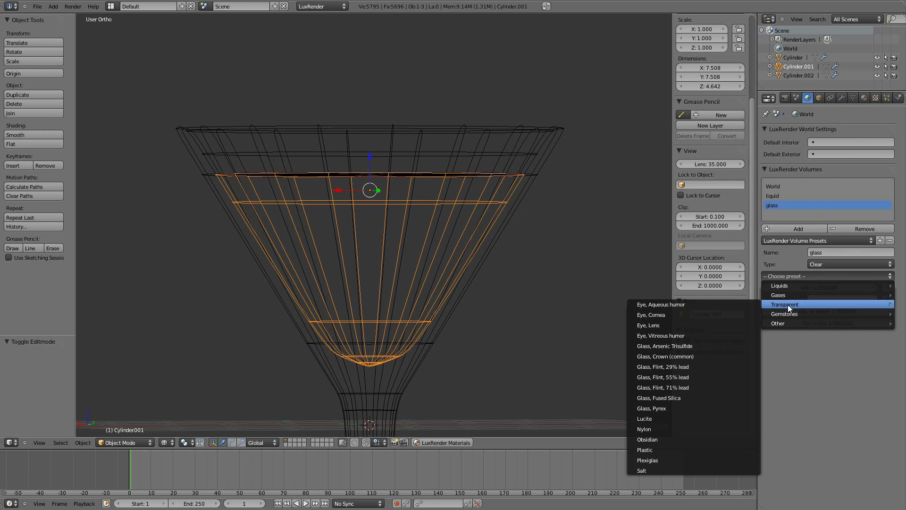
{"action": "left_click", "coordinate": [675, 408]}
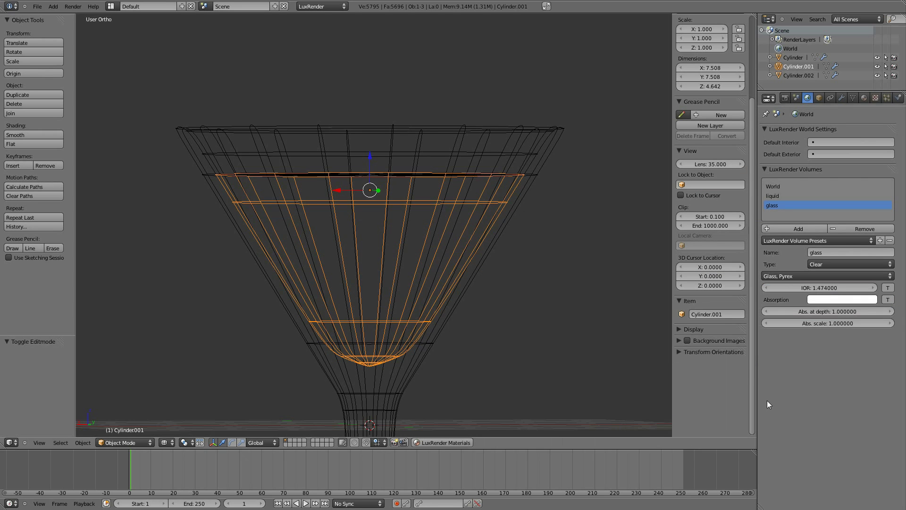
{"action": "left_click", "coordinate": [788, 198]}
{"action": "left_click", "coordinate": [815, 276]}
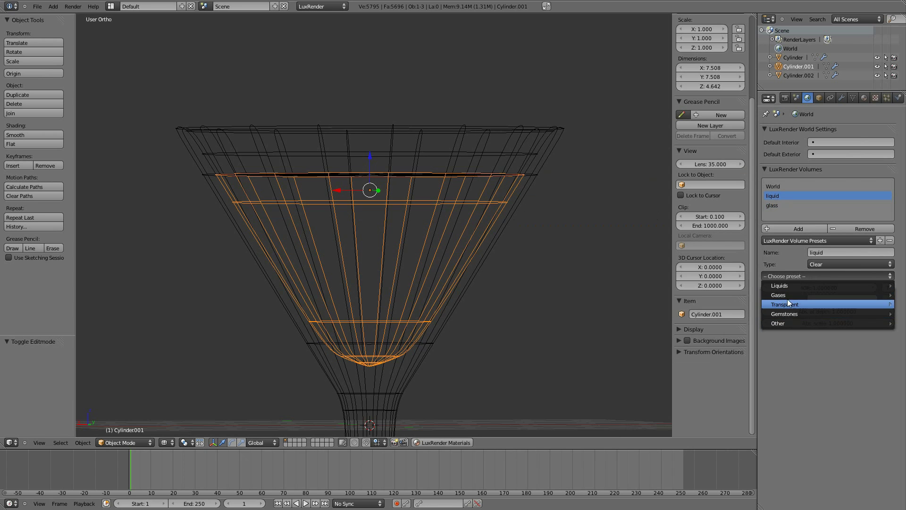
{"action": "mouse_move", "coordinate": [779, 285]}
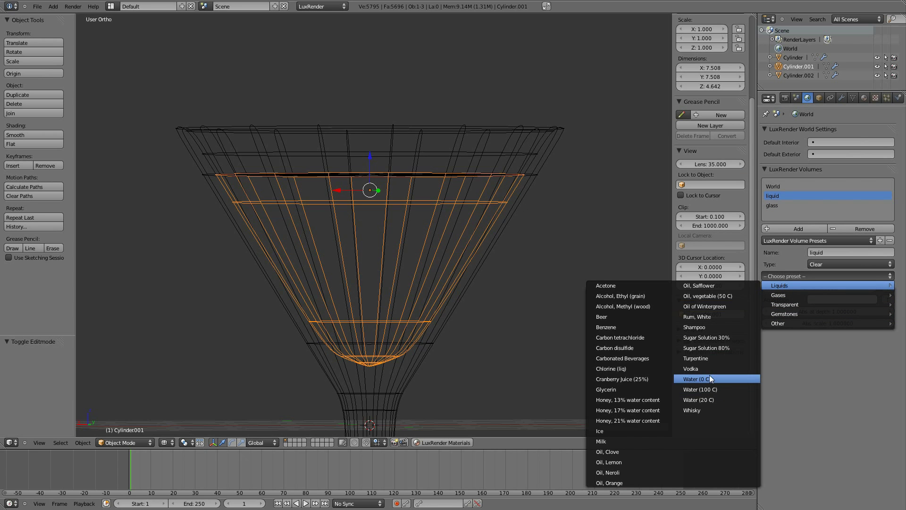
{"action": "left_click", "coordinate": [712, 400]}
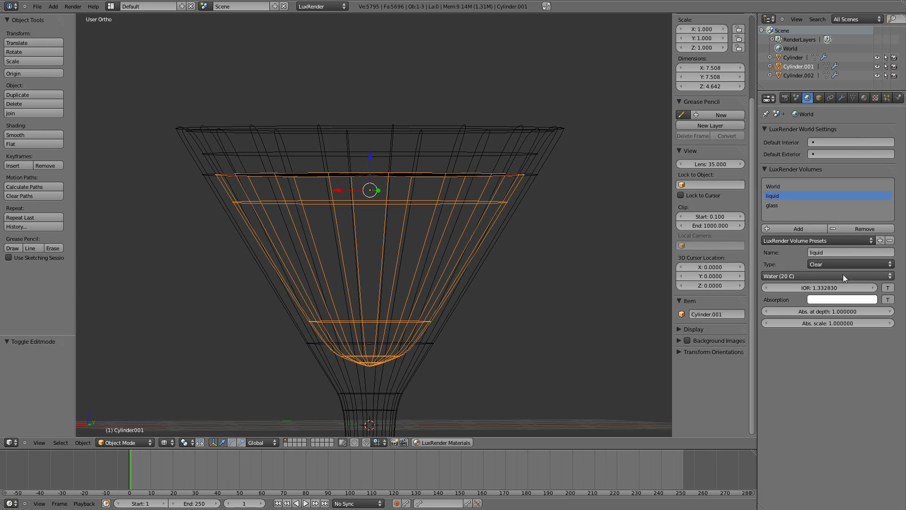
- Apply the Air @ STP gas preset to the World volume
{"action": "left_click", "coordinate": [773, 186]}
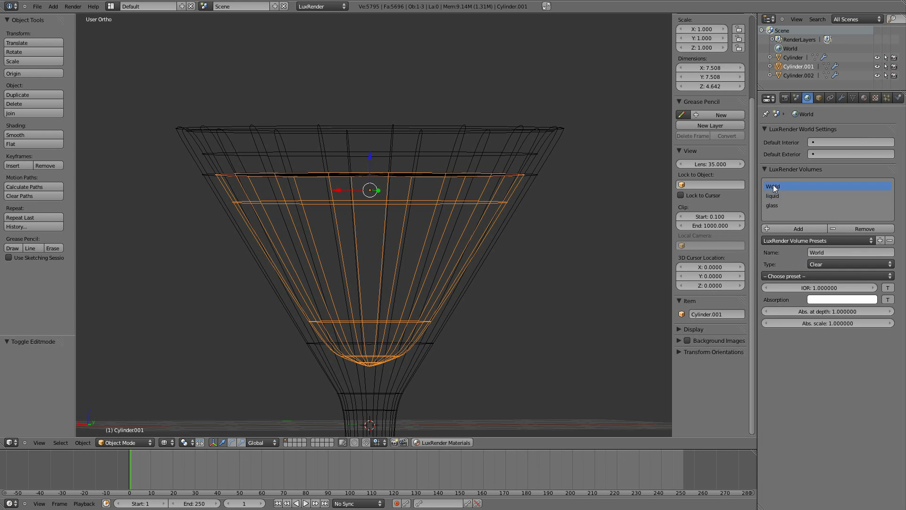
{"action": "left_click", "coordinate": [832, 276]}
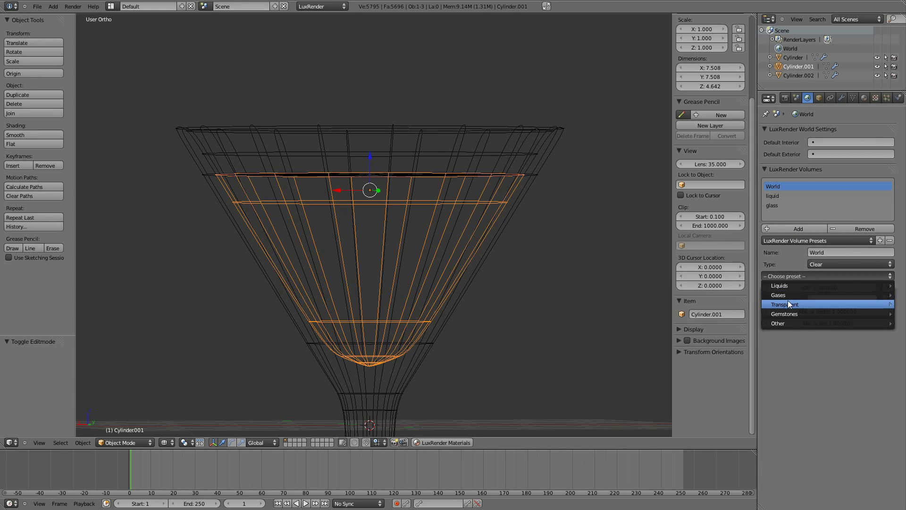
{"action": "mouse_move", "coordinate": [779, 295]}
{"action": "left_click", "coordinate": [650, 305]}
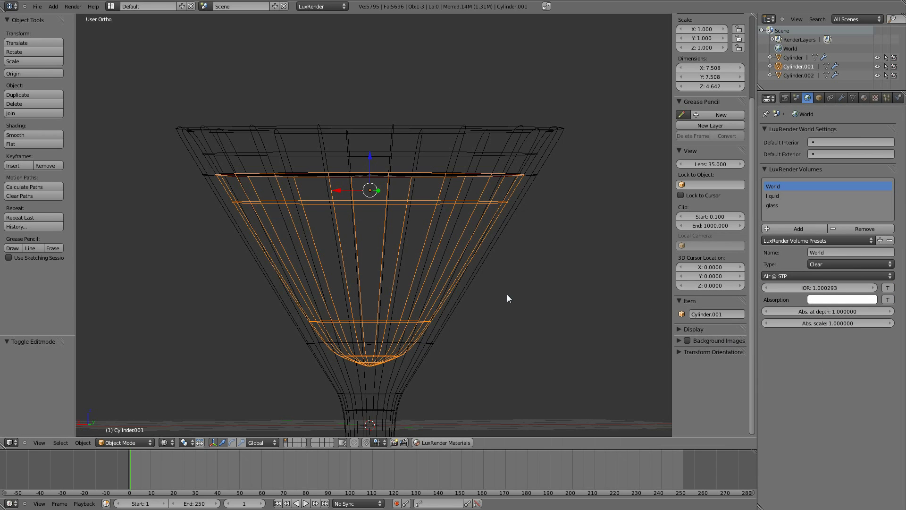
{"action": "middle_click_drag", "start_coordinate": [507, 294], "coordinate": [449, 316]}
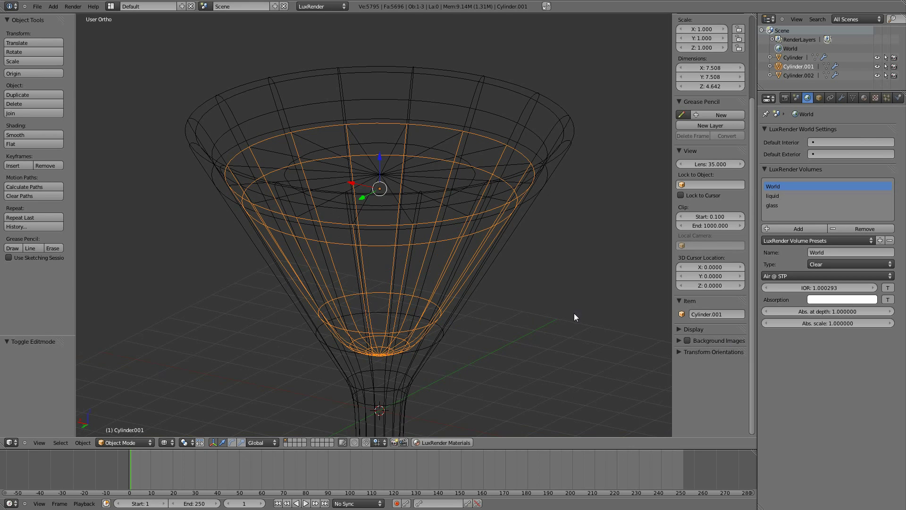
- Create a new material on Cylinder.001 and set its LuxRender type to Glass2
{"action": "left_click", "coordinate": [865, 98]}
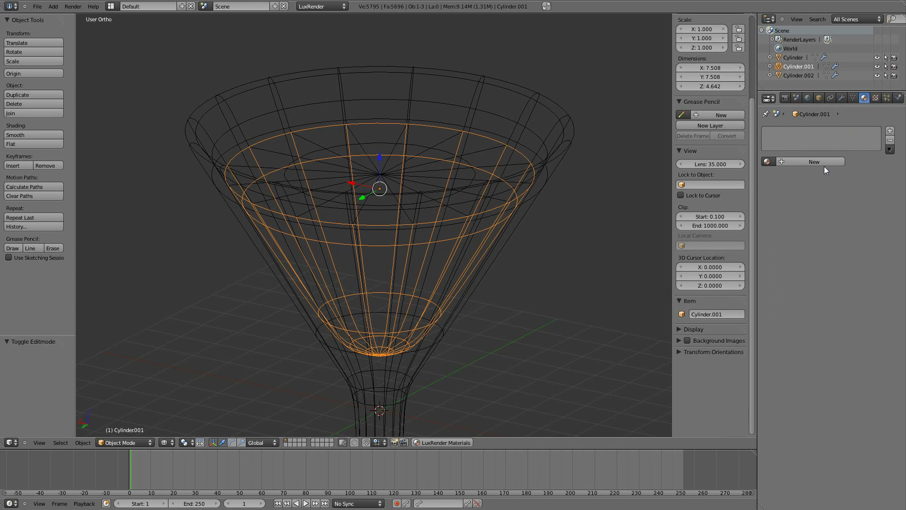
{"action": "left_click", "coordinate": [824, 165]}
{"action": "mouse_move", "coordinate": [518, 224]}
{"action": "middle_mouse_down"}
{"action": "mouse_move", "coordinate": [554, 246]}
{"action": "mouse_move", "coordinate": [407, 232]}
{"action": "middle_mouse_up"}
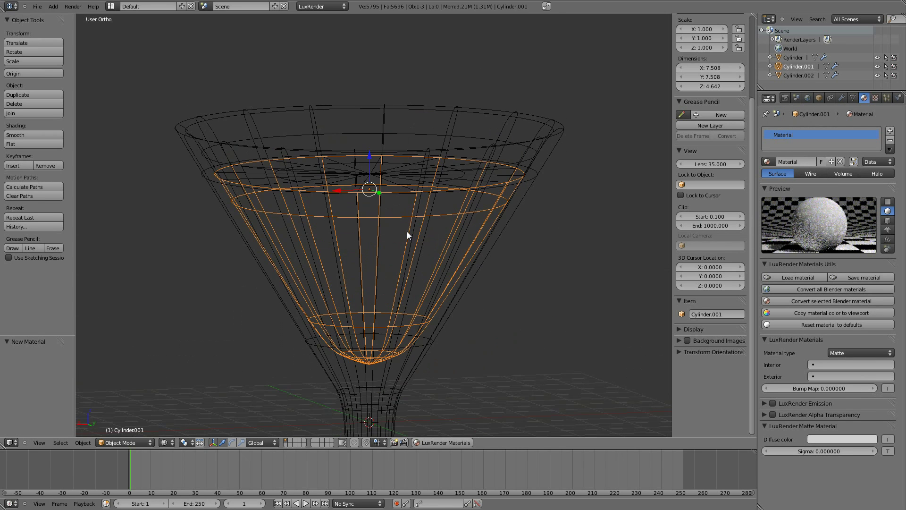
{"action": "middle_click_drag", "start_coordinate": [501, 233], "coordinate": [481, 247]}
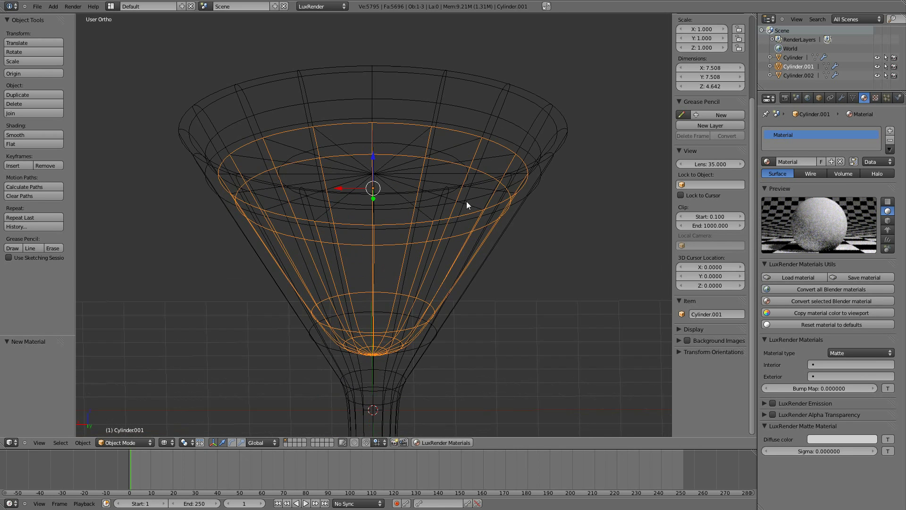
{"action": "left_click", "coordinate": [854, 354]}
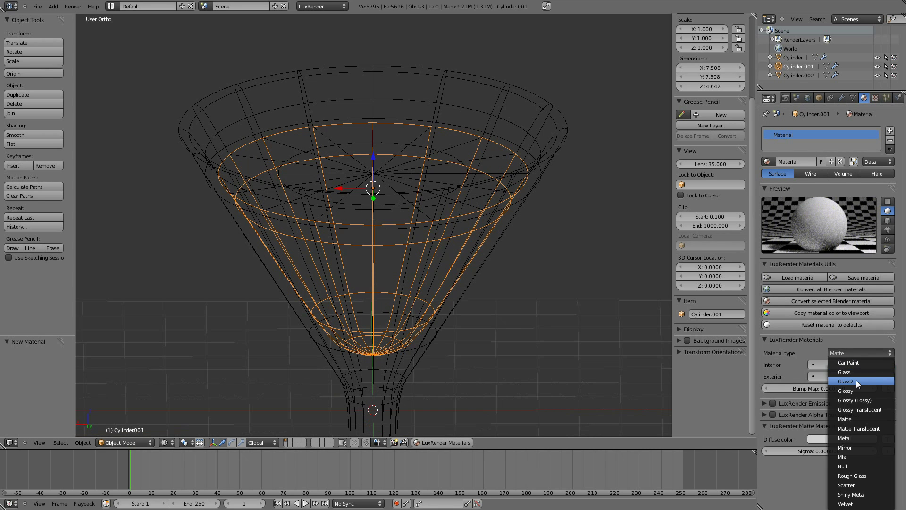
{"action": "left_click", "coordinate": [856, 381]}
{"action": "scroll", "coordinate": [596, 278], "scroll_direction": "down", "scroll_amount": 1, "text": "shift"}
{"action": "scroll", "coordinate": [596, 253], "scroll_direction": "down", "scroll_amount": 4, "text": "shift"}
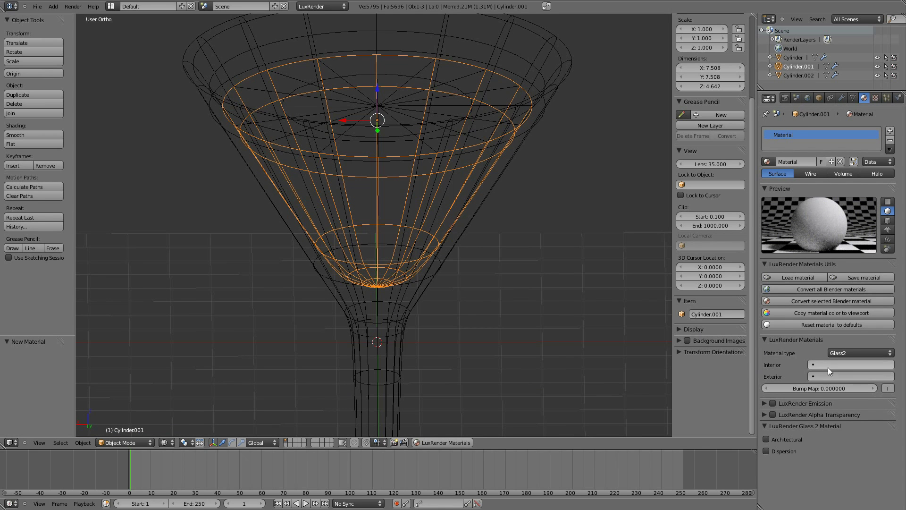
{"action": "key", "text": "Tab"}
{"action": "mouse_move", "coordinate": [545, 246]}
{"action": "middle_mouse_down"}
{"action": "mouse_move", "coordinate": [567, 237]}
{"action": "mouse_move", "coordinate": [574, 214]}
{"action": "mouse_move", "coordinate": [540, 242]}
{"action": "middle_mouse_up"}
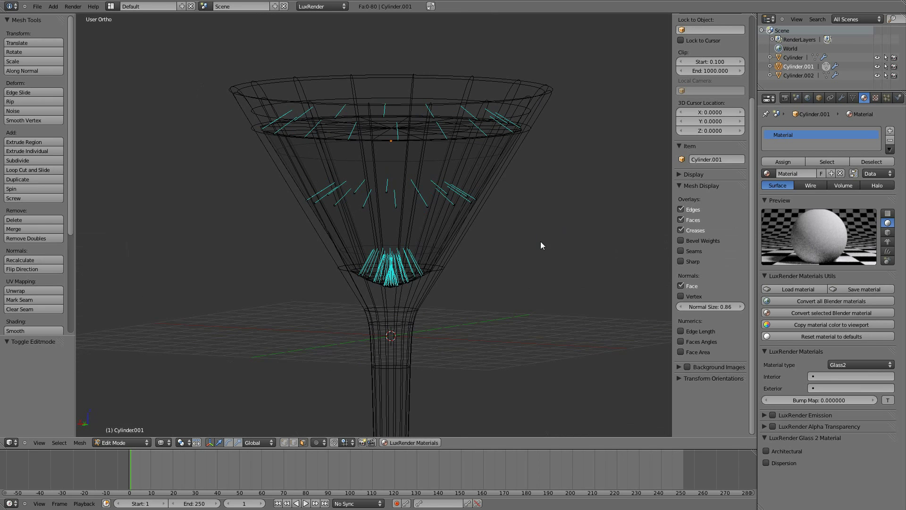